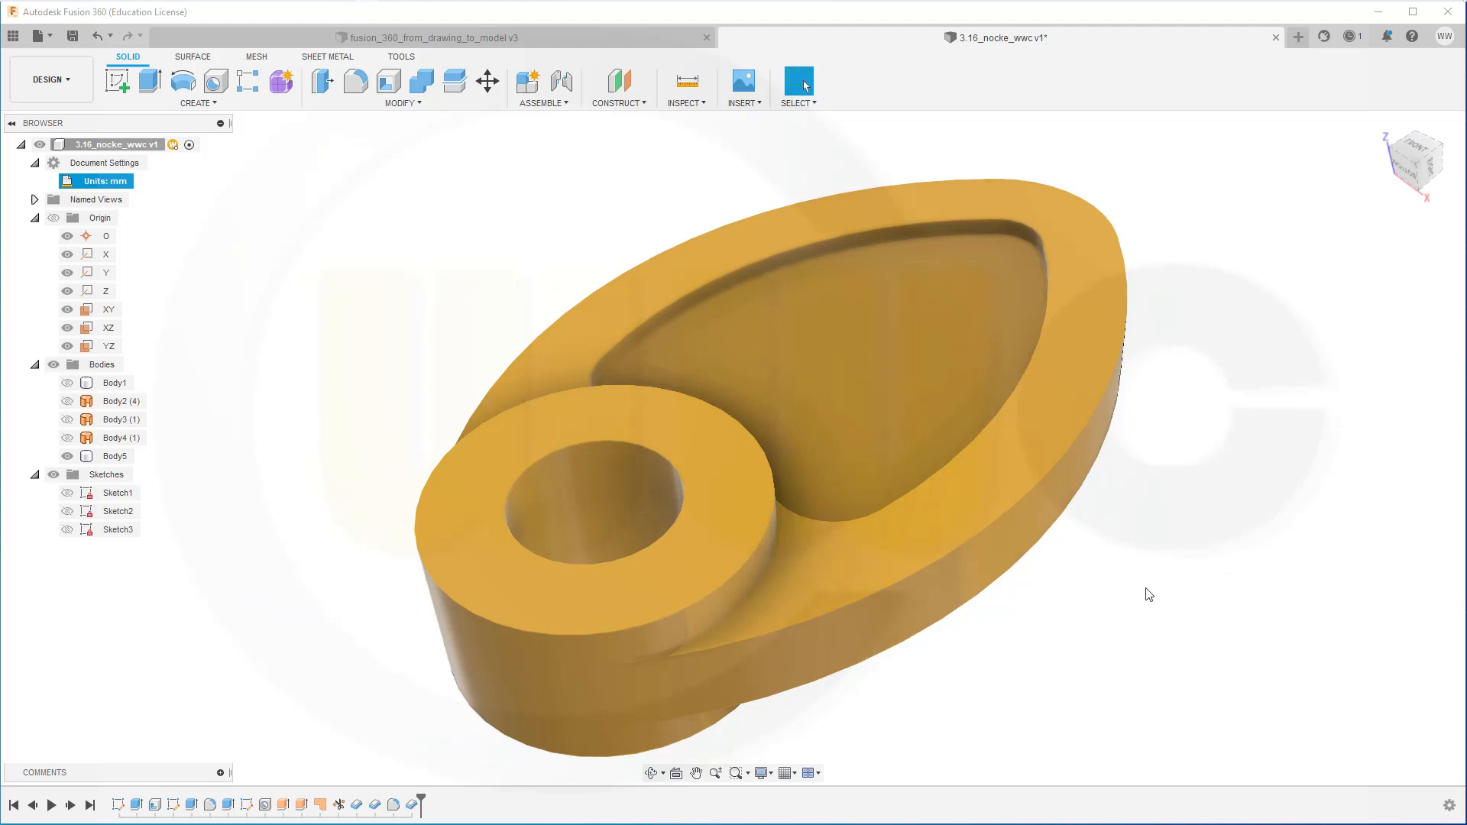
- Create a new design and start a sketch on the XY plane
shift+middle_drag(1143, 593, 1151, 562)
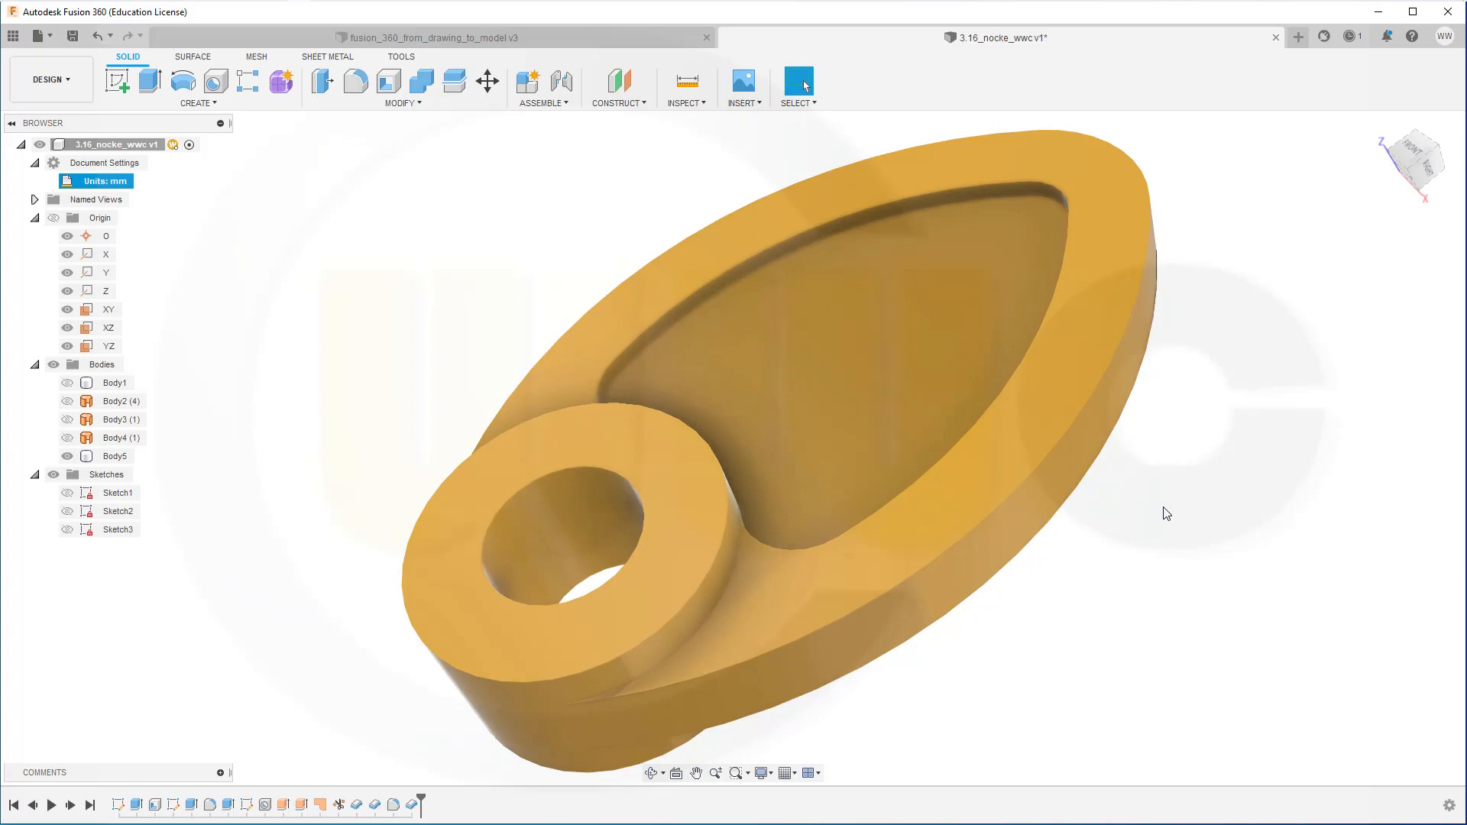
key(ctrl+n)
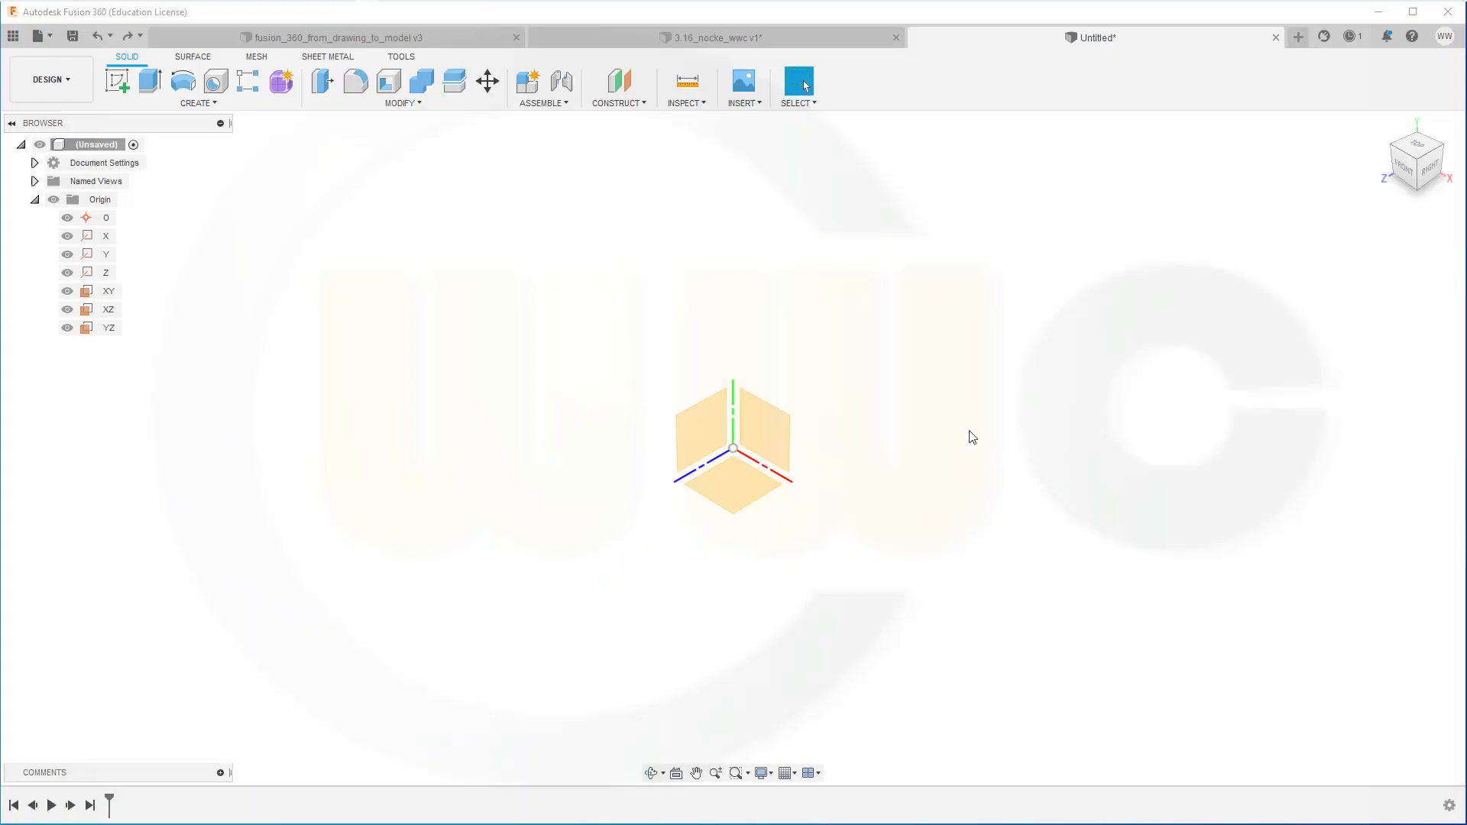
click(119, 84)
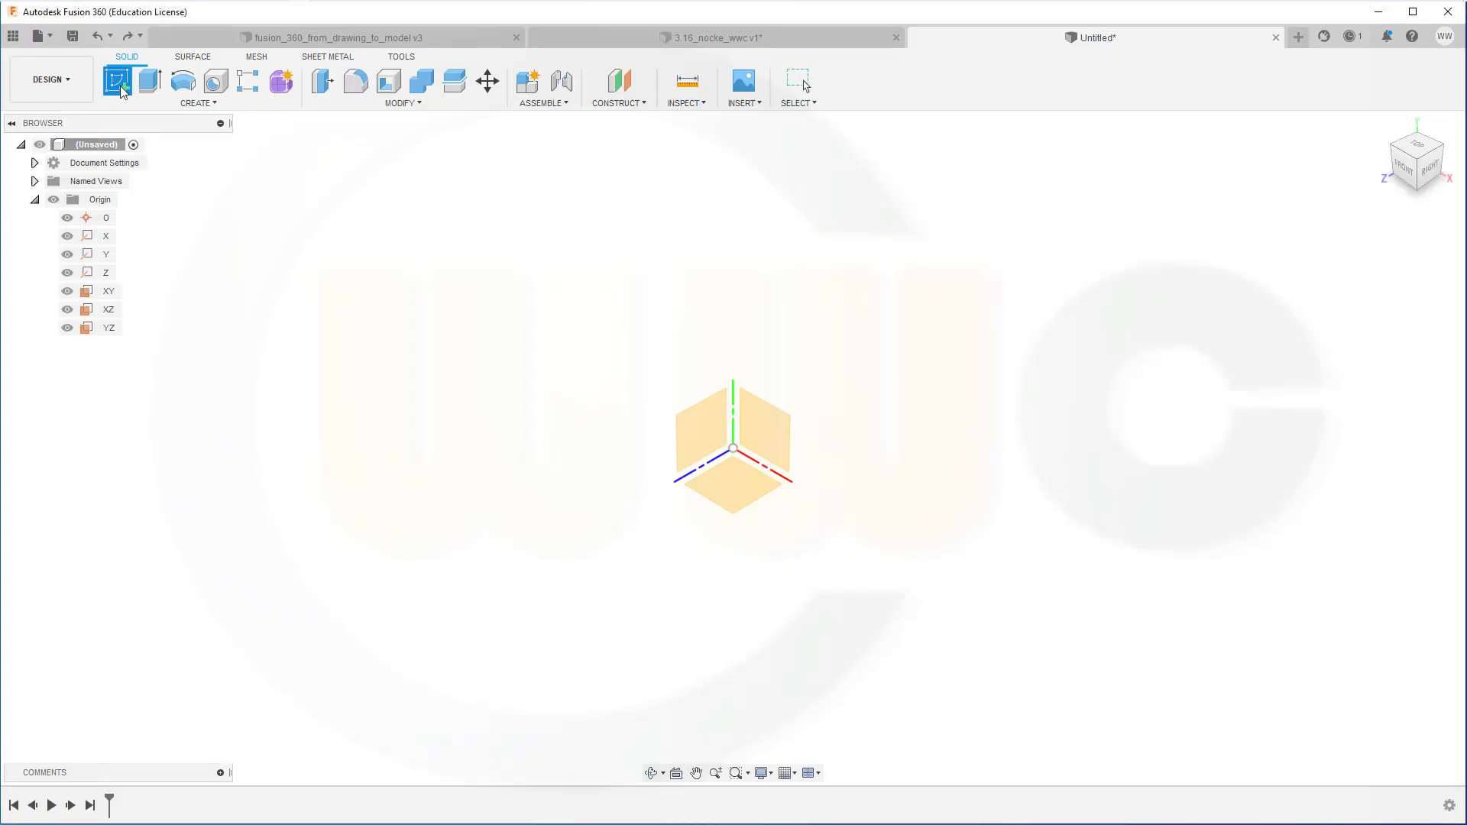
click(111, 297)
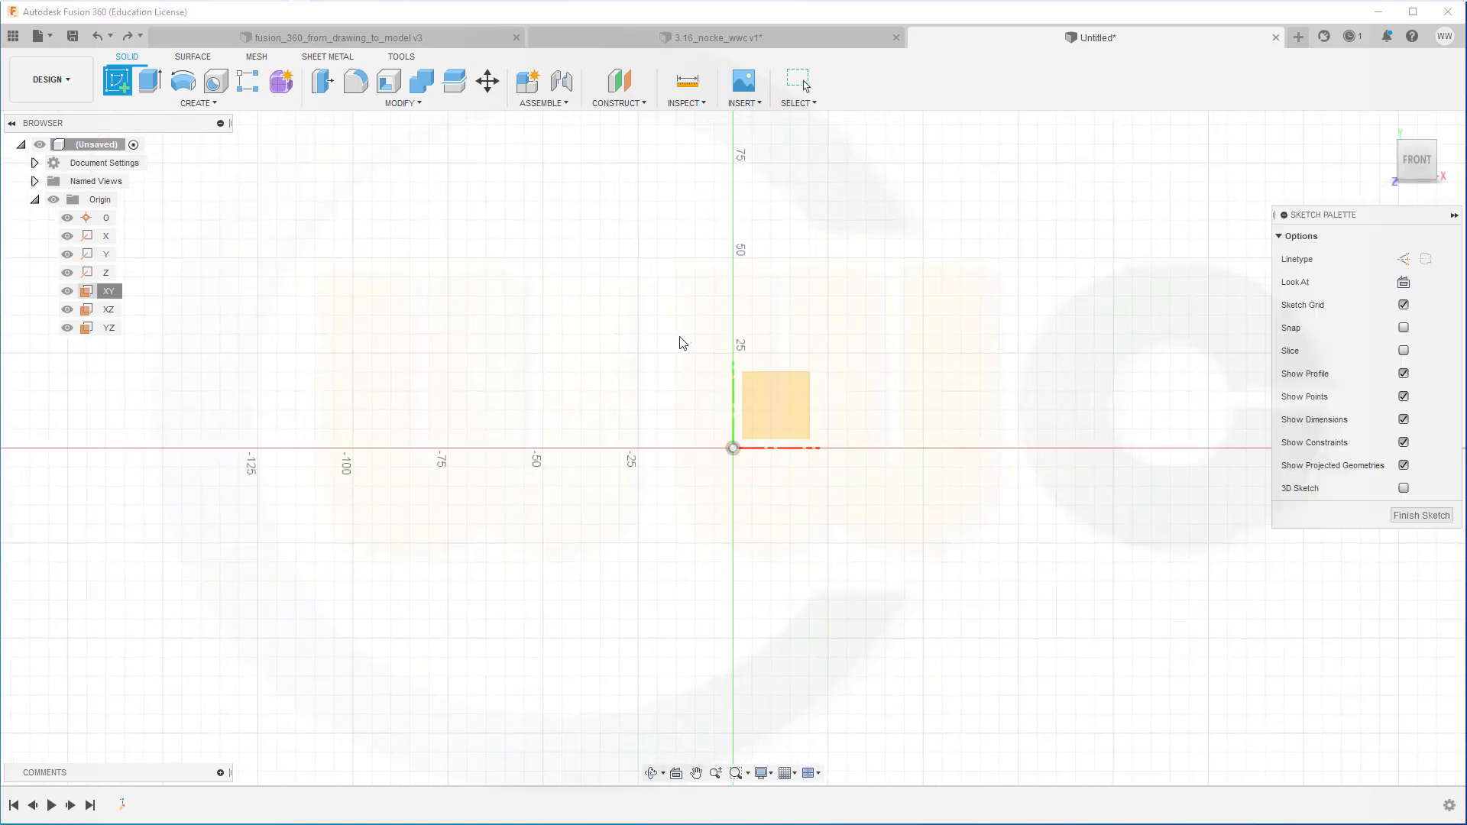
- Draw a 40 mm diameter circle centred on the origin
click(183, 80)
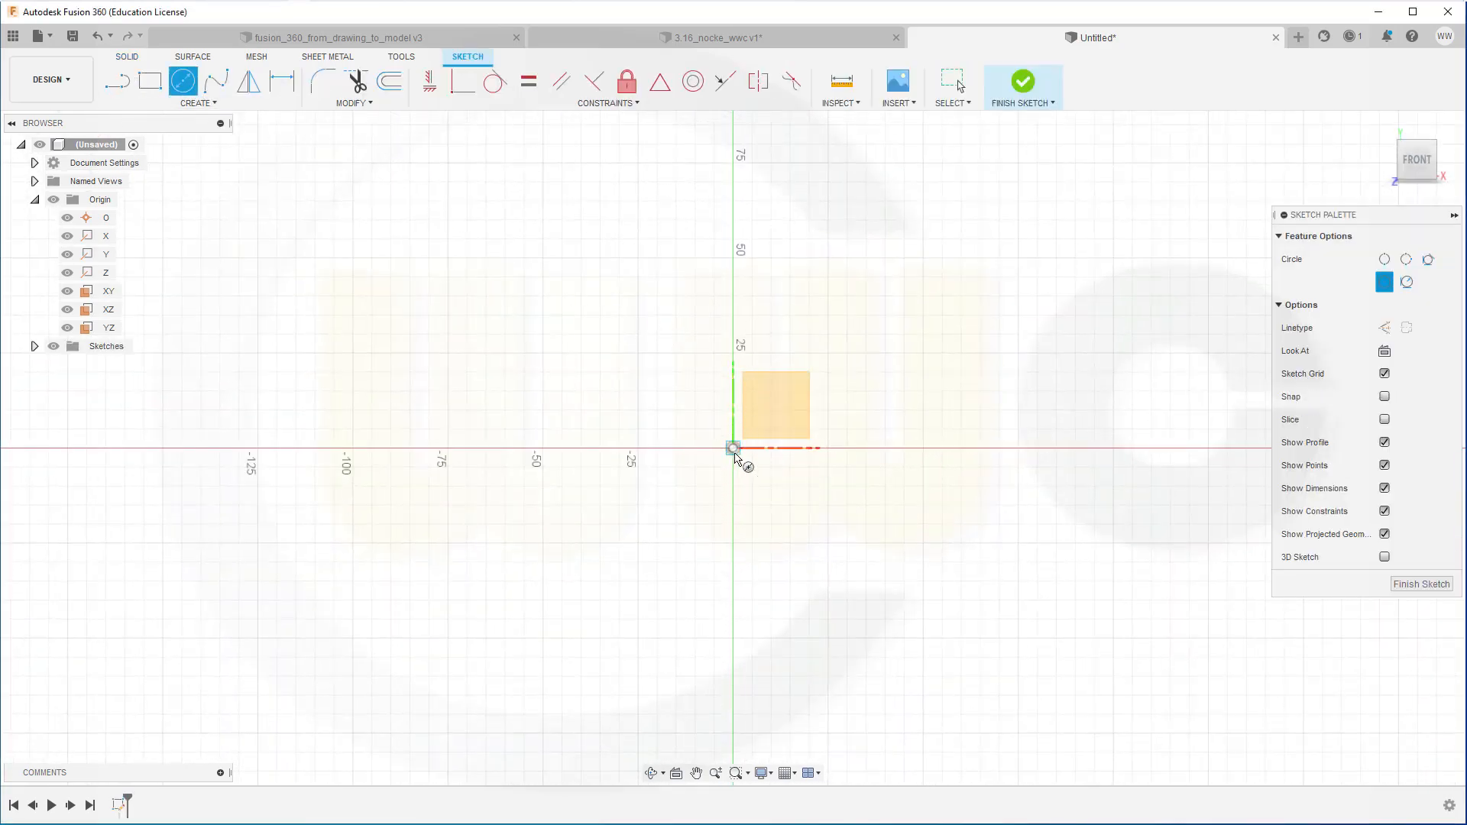
click(734, 450)
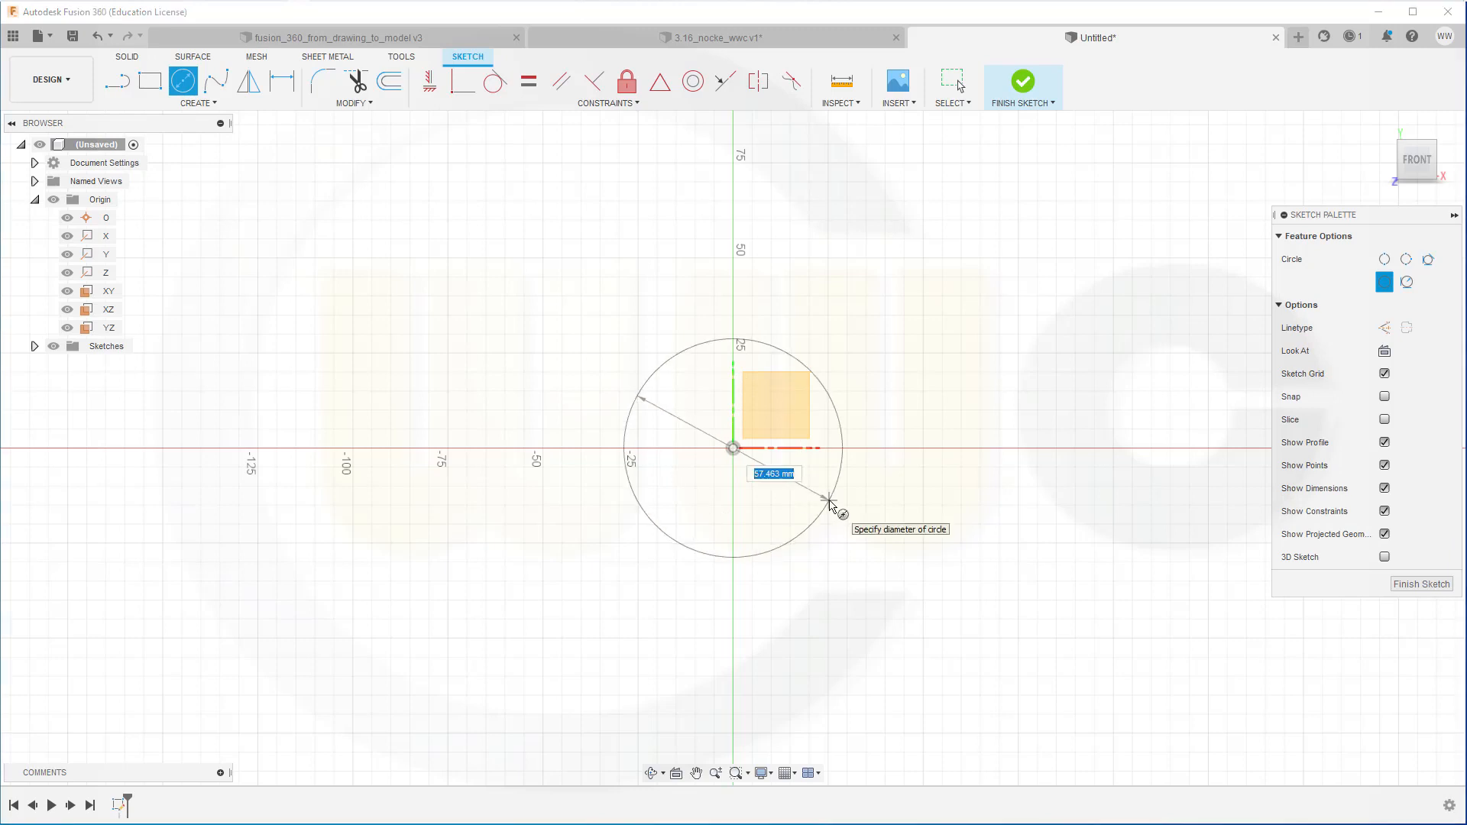
text(40)
key(Return)
key(Escape)
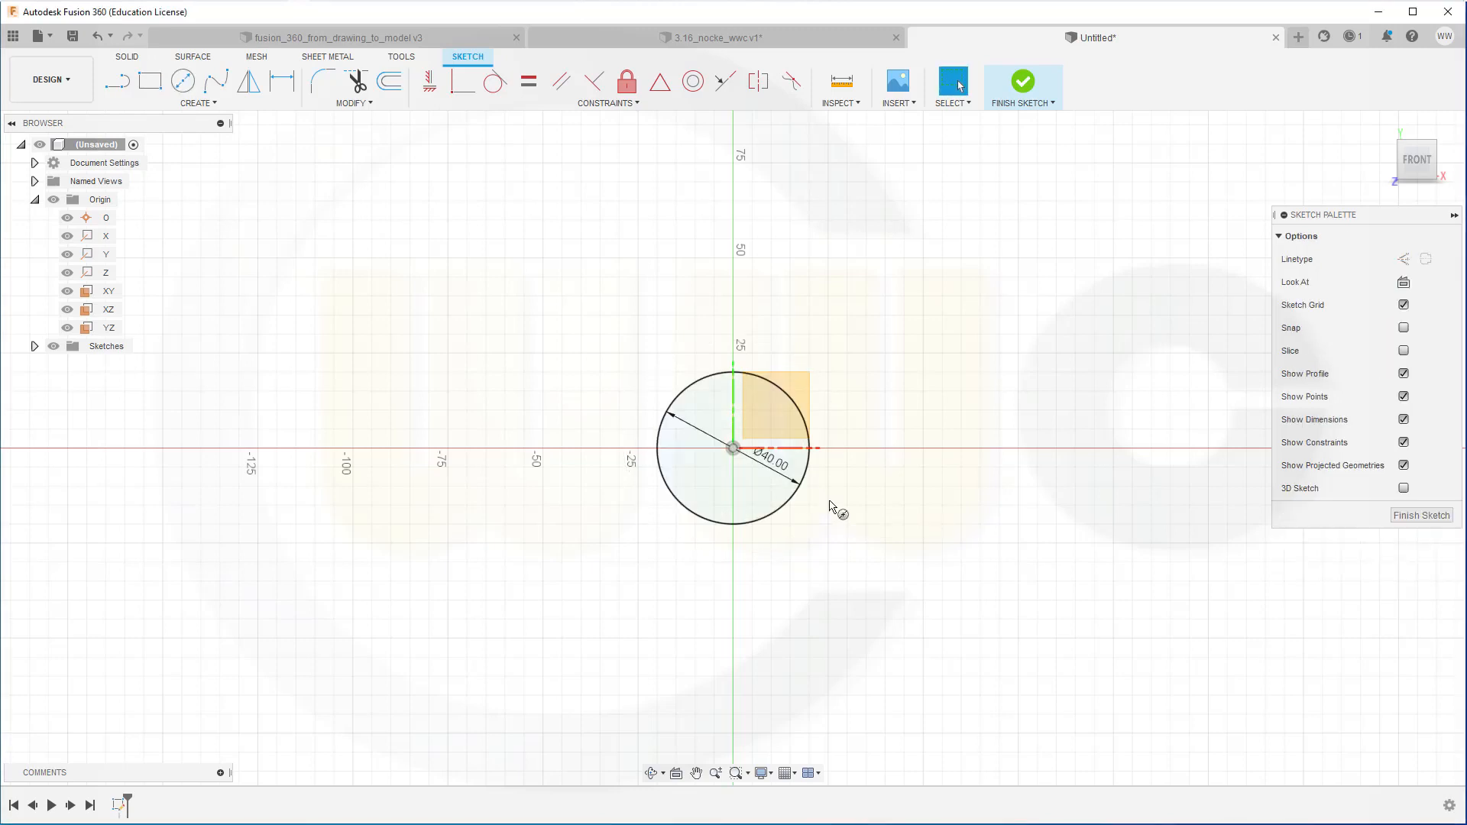
- Draw a 32 mm diameter circle centred about 64 mm above the origin, near the vertical axis
right_click(854, 341)
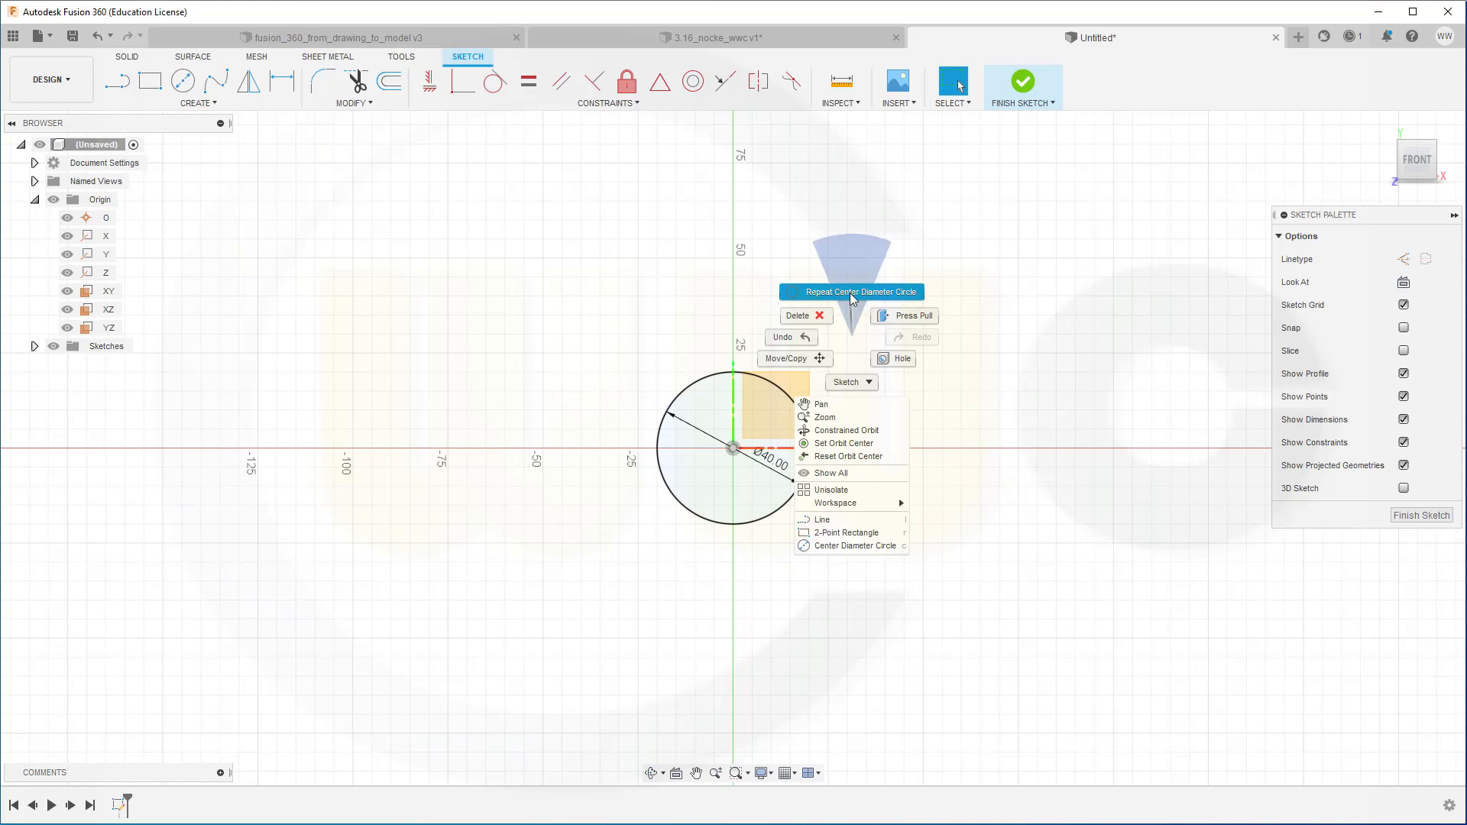
click(856, 267)
click(735, 204)
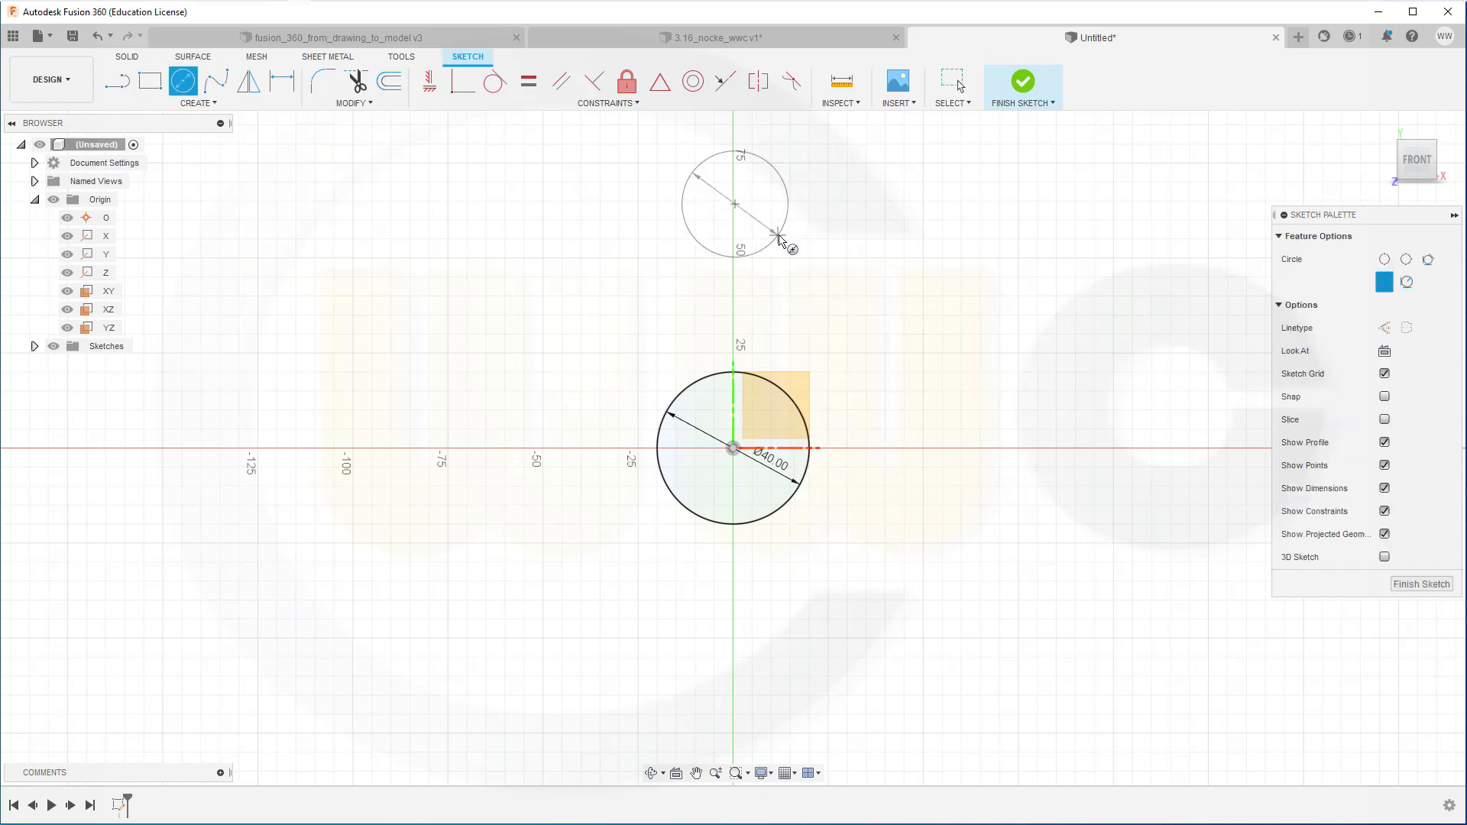
text(32)
key(Return)
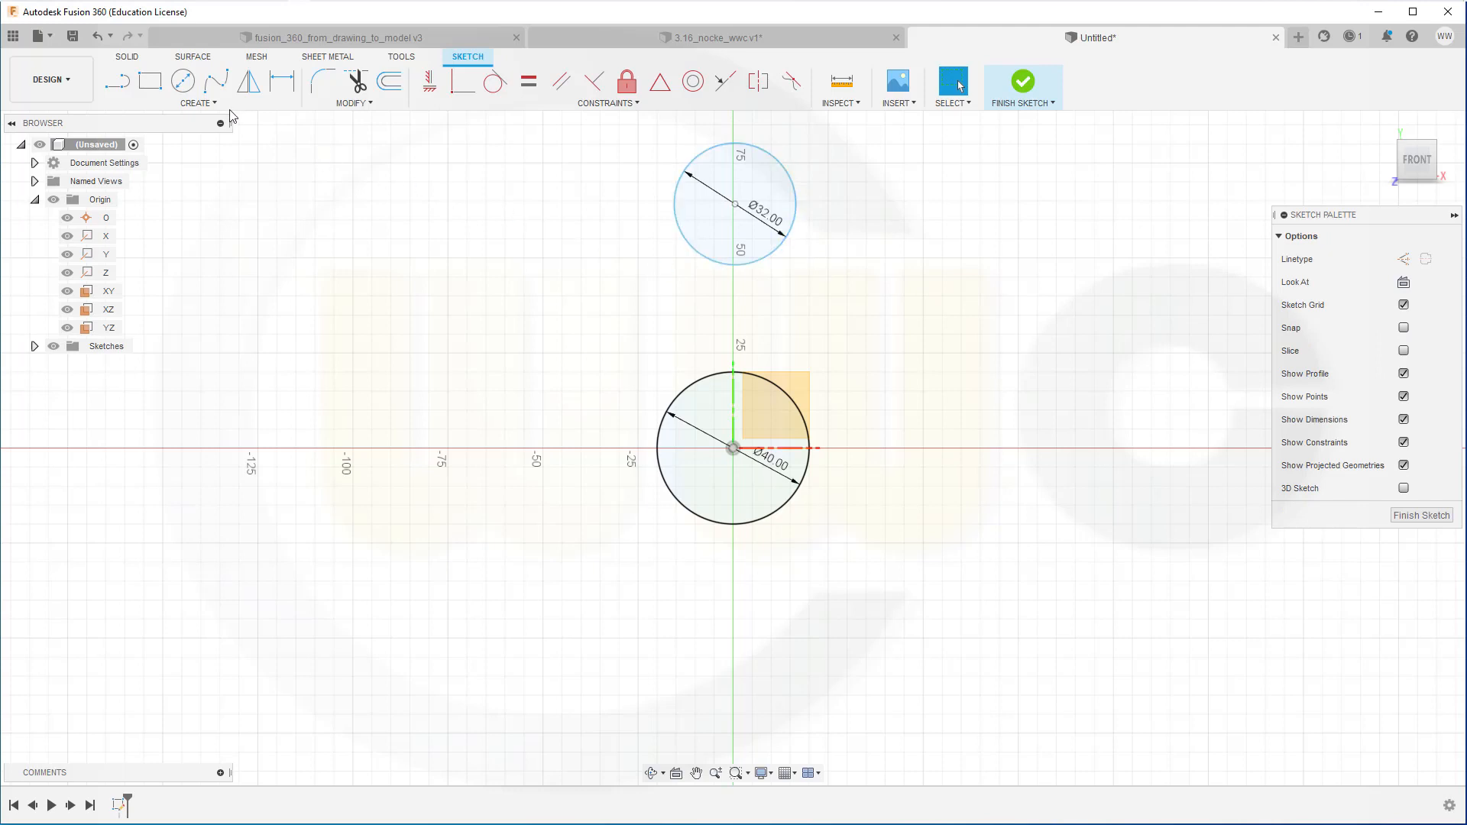
- Dimension the vertical distance between the centres of the two circles as 72 mm
click(183, 81)
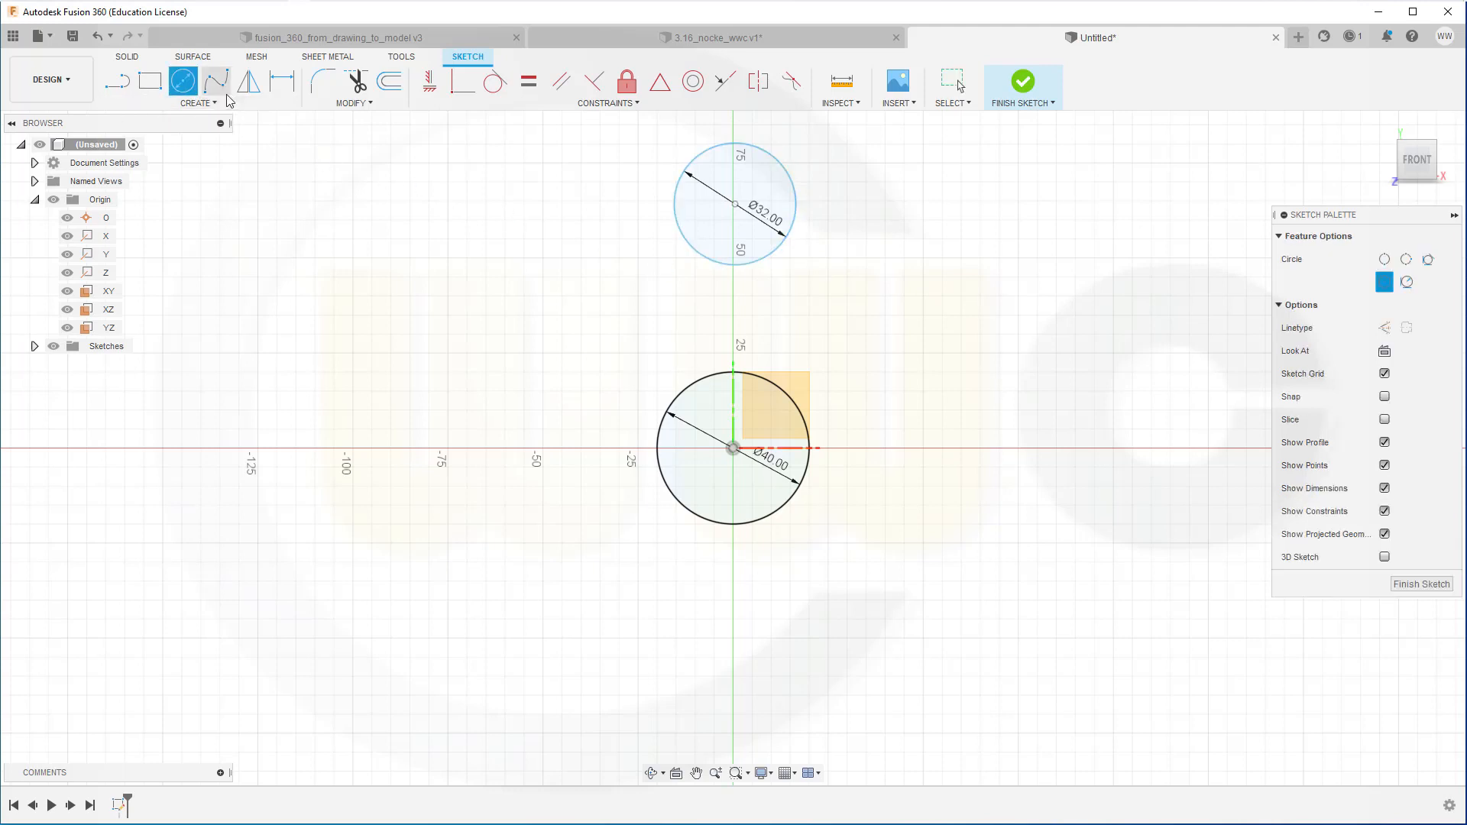
click(281, 80)
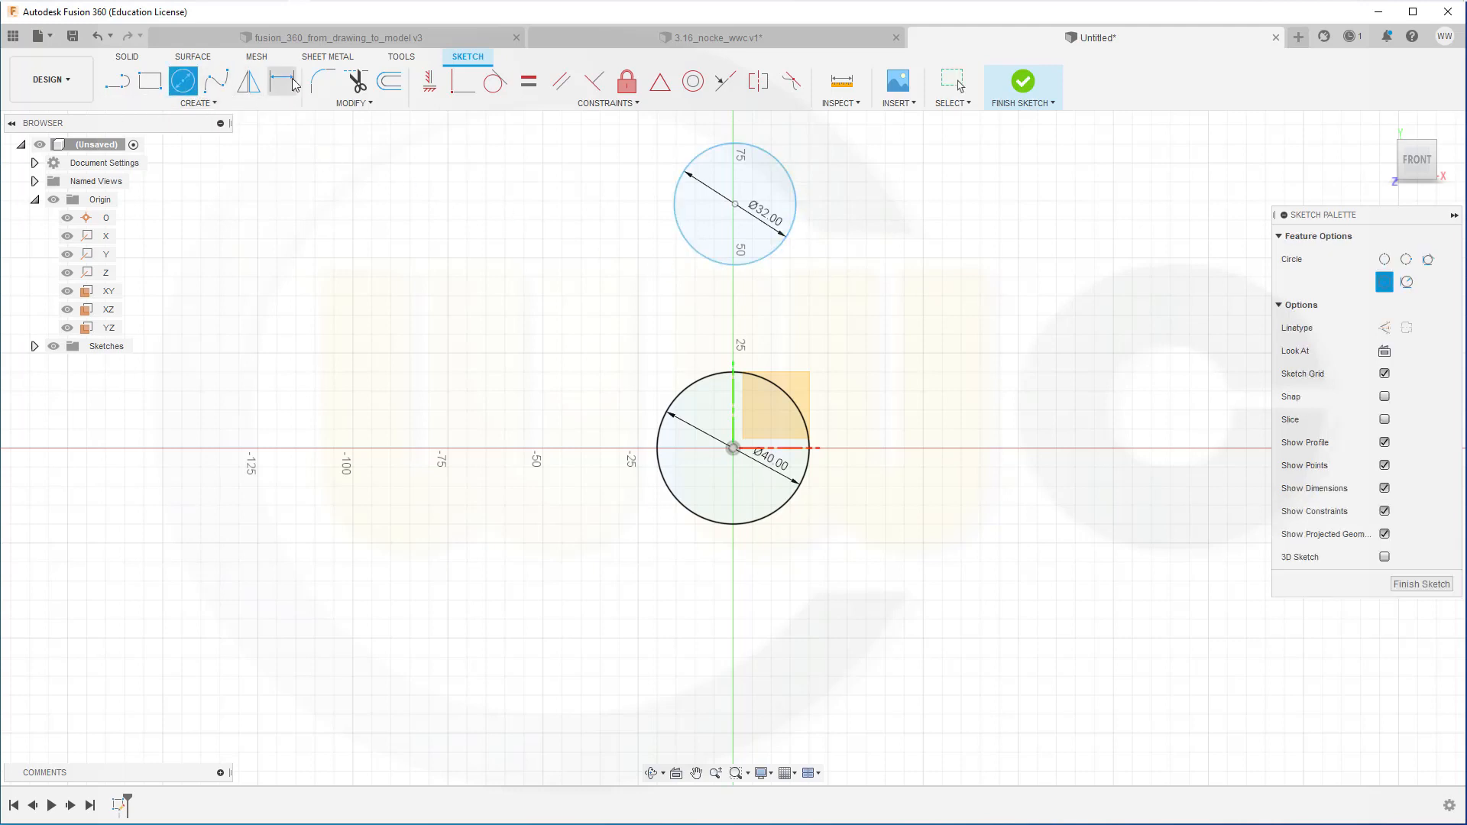
click(738, 272)
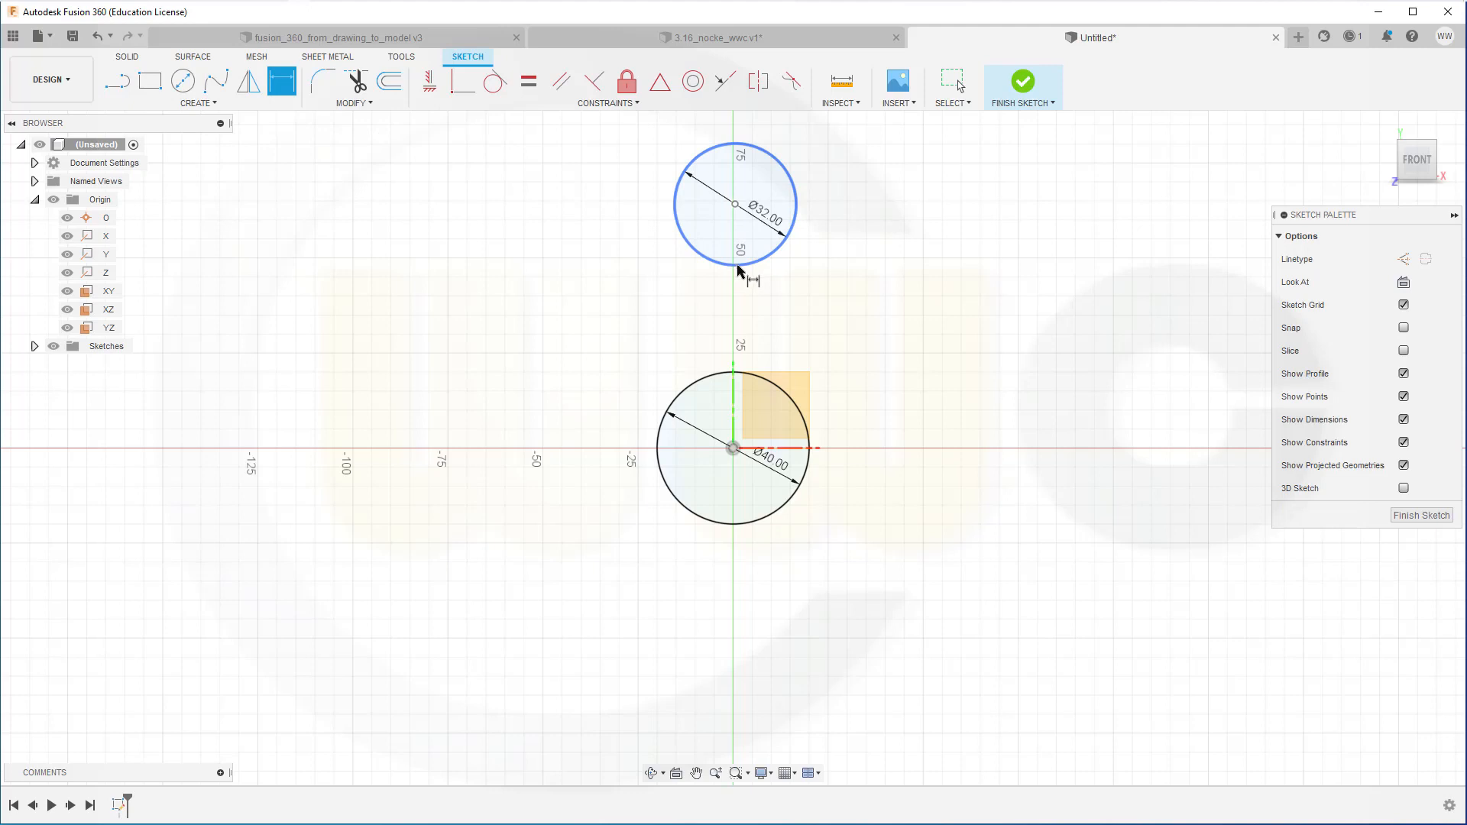
click(724, 376)
click(879, 334)
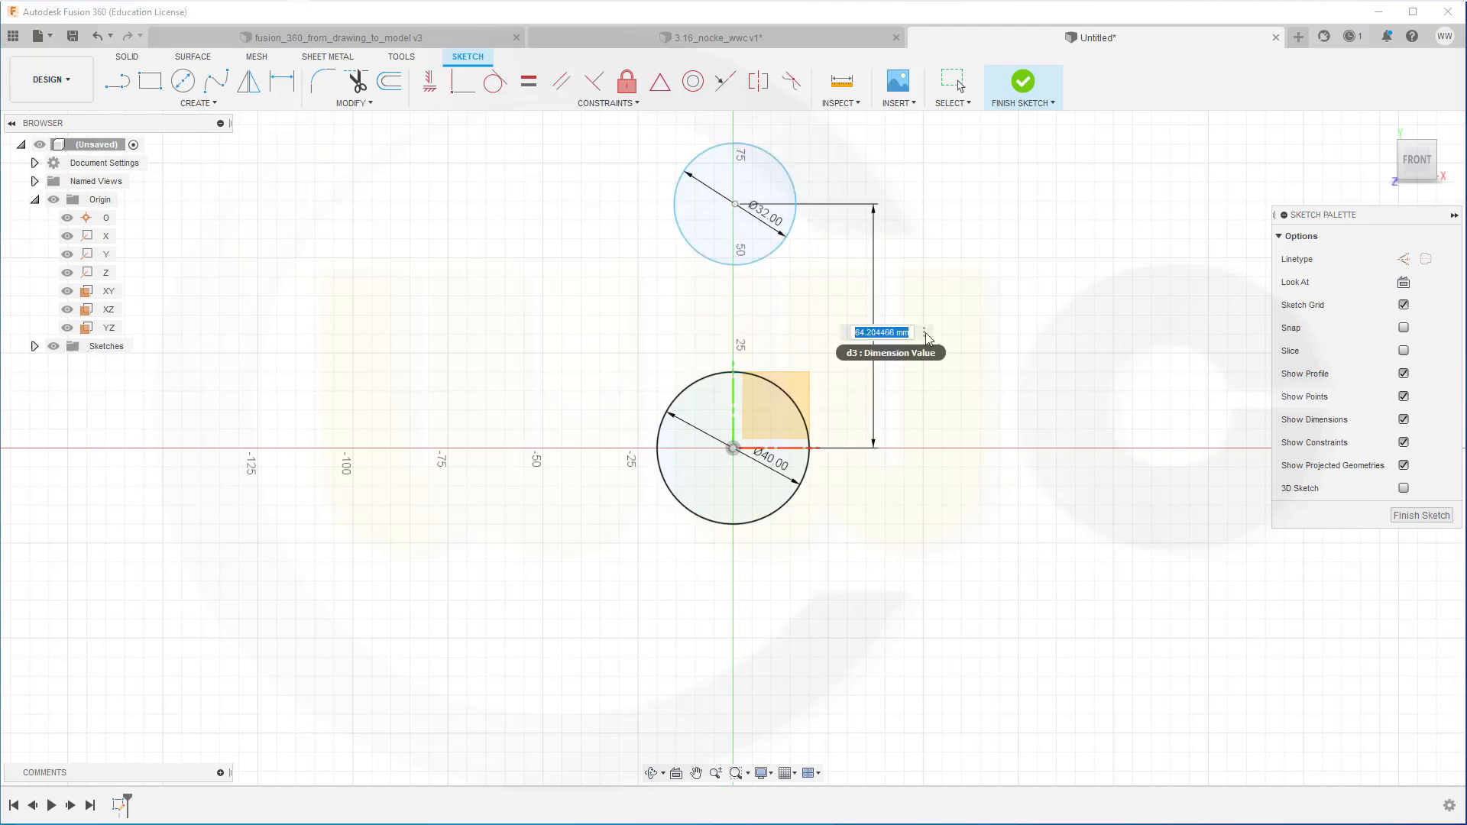
text(72)
key(Return)
key(Escape)
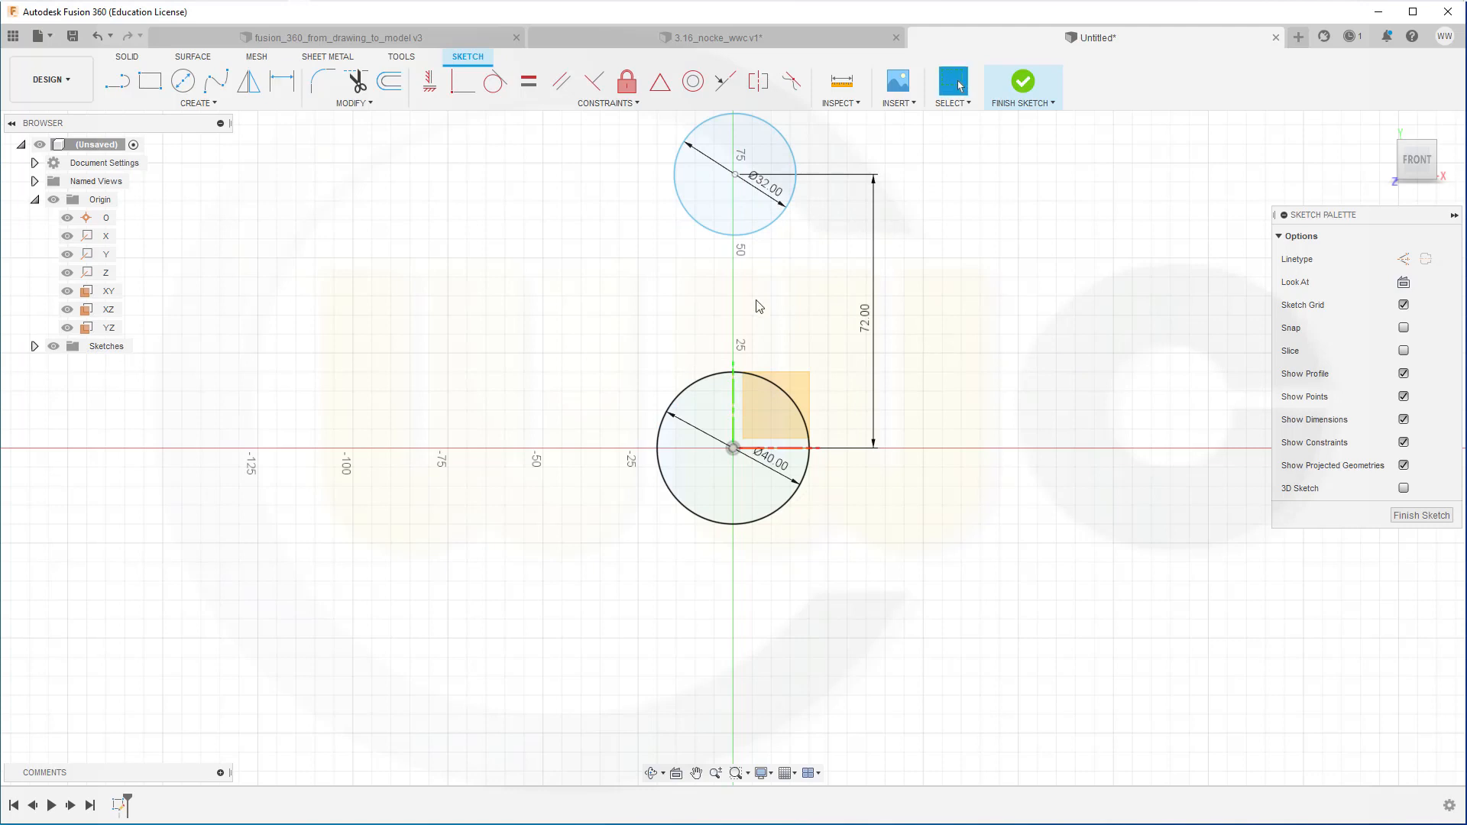
- Align the centre of the 32 mm circle vertically with the origin using a Horizontal/Vertical constraint
click(735, 174)
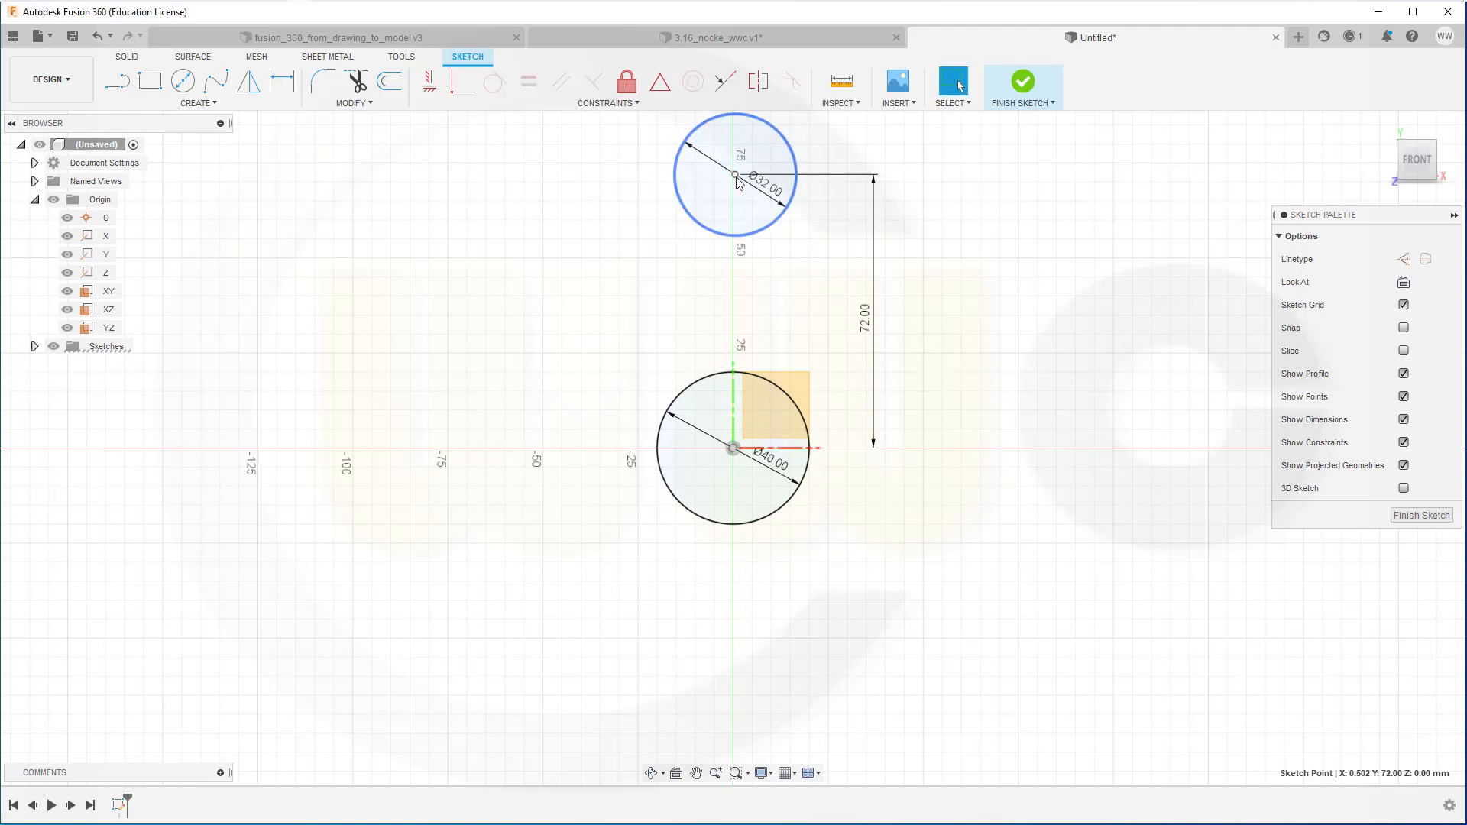
ctrl+click(733, 449)
right_click(733, 449)
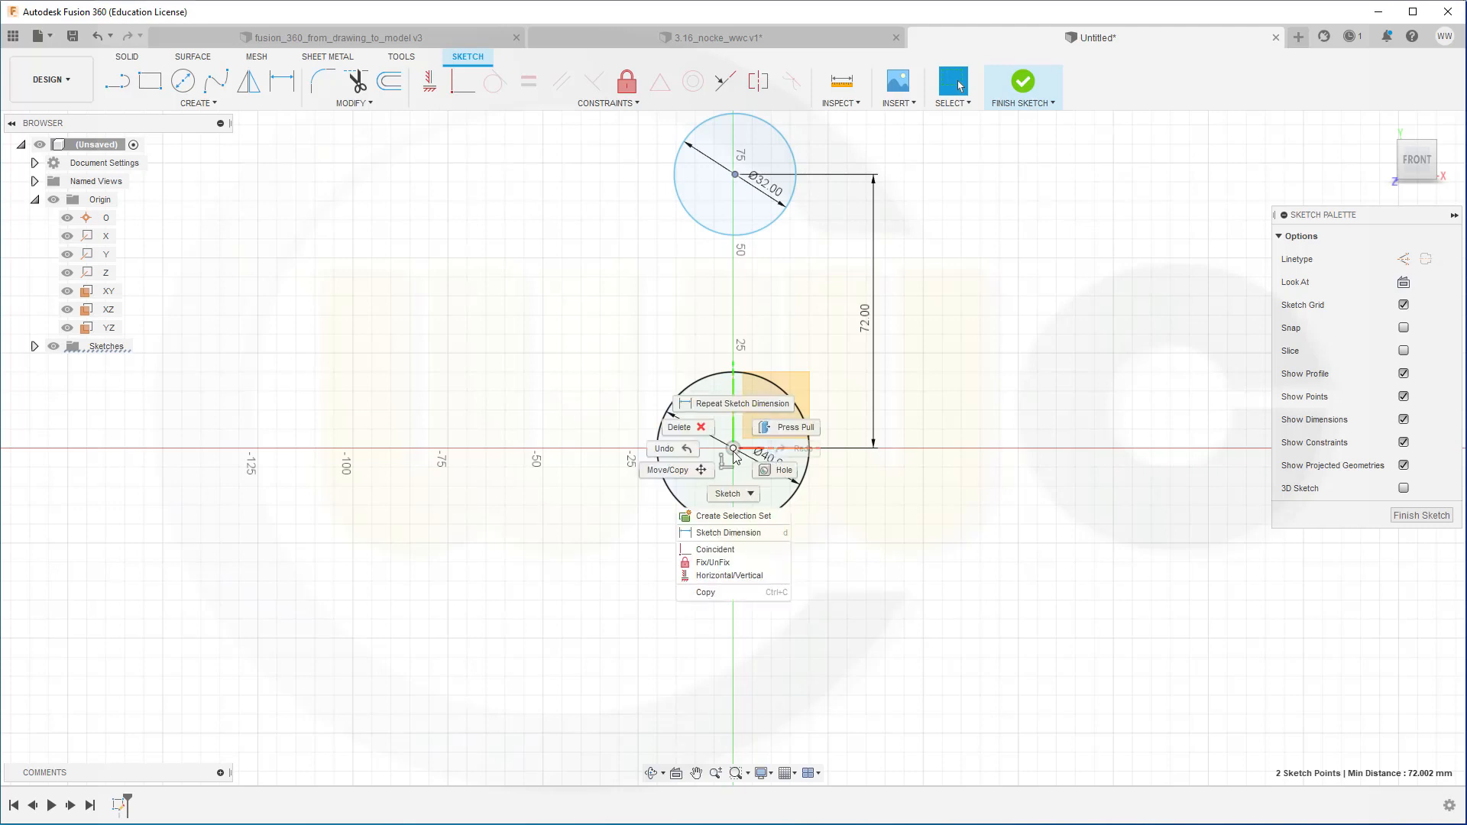
click(736, 577)
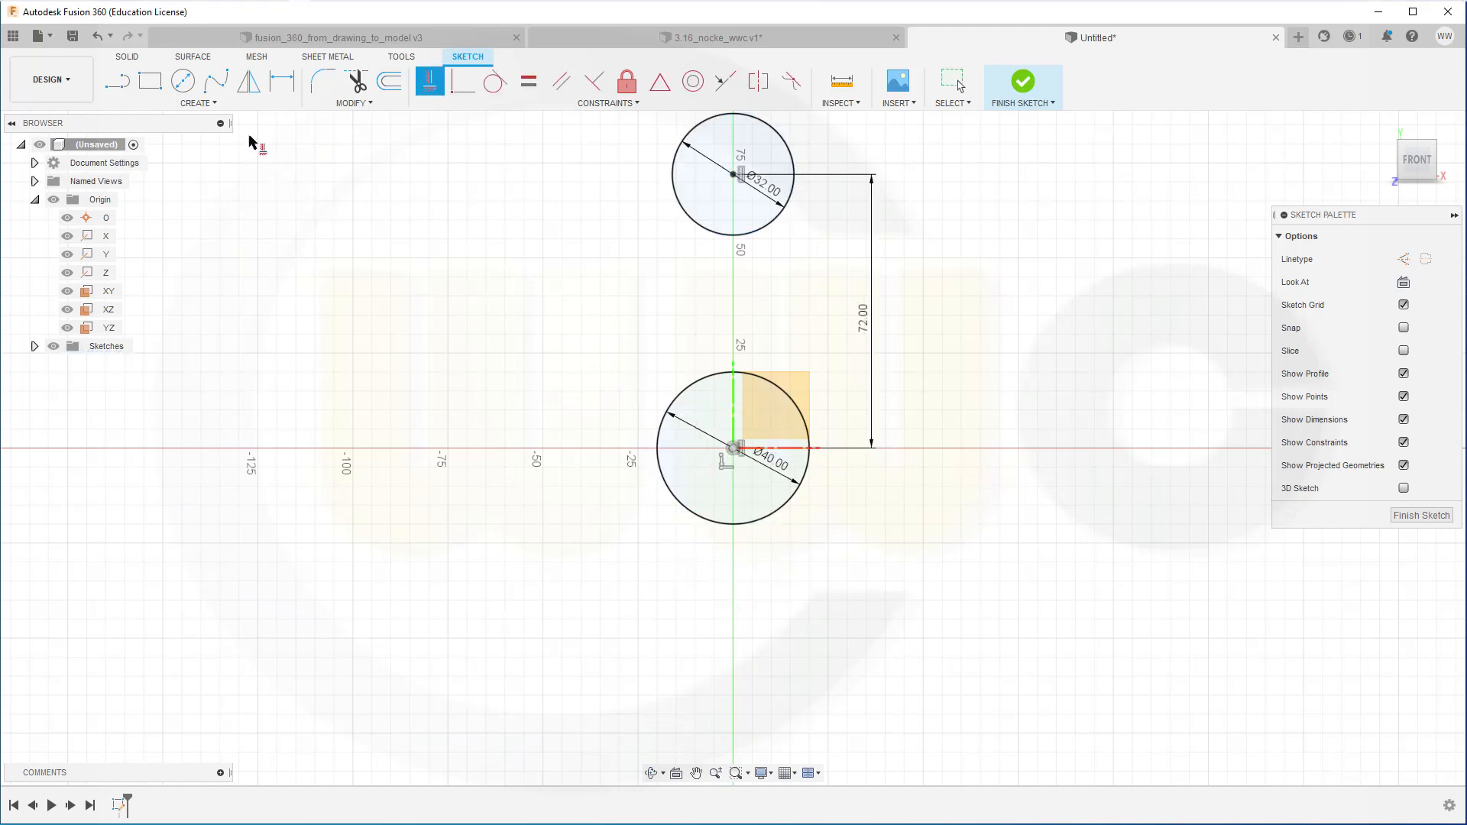
- Draw a 140 mm diameter circle centred to the left of the two small circles
click(183, 81)
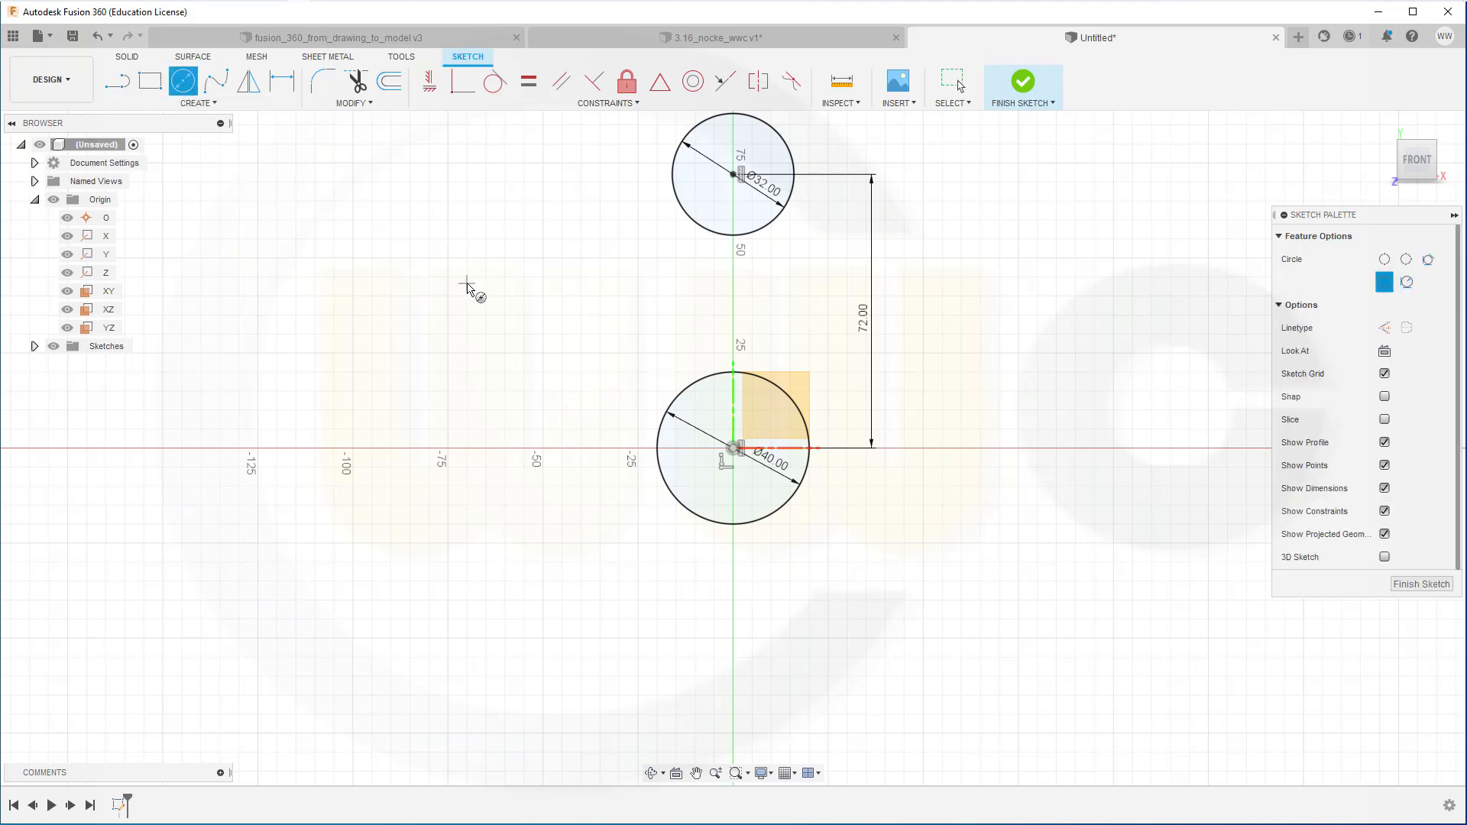
click(480, 311)
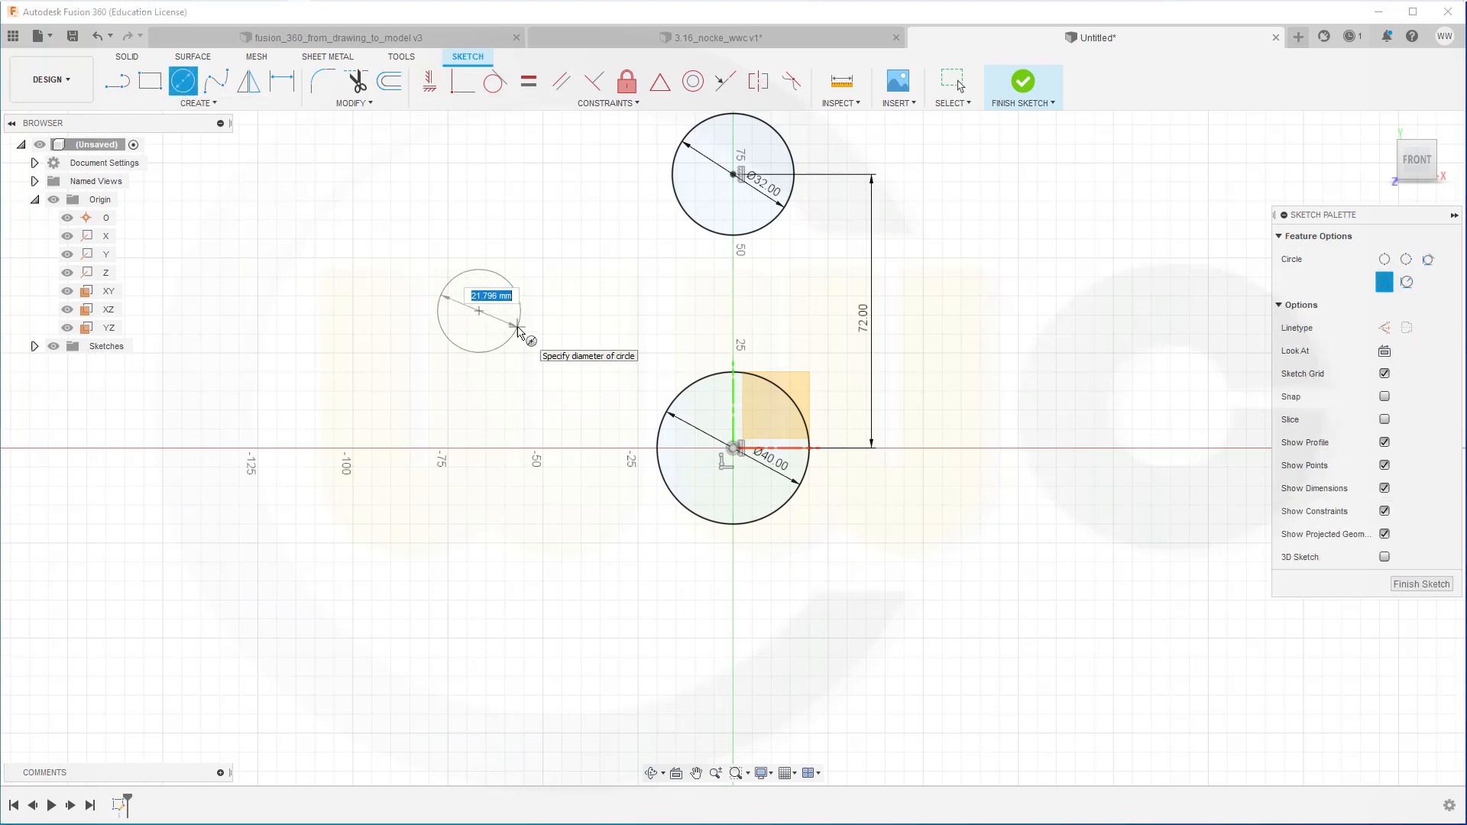
key(Return)
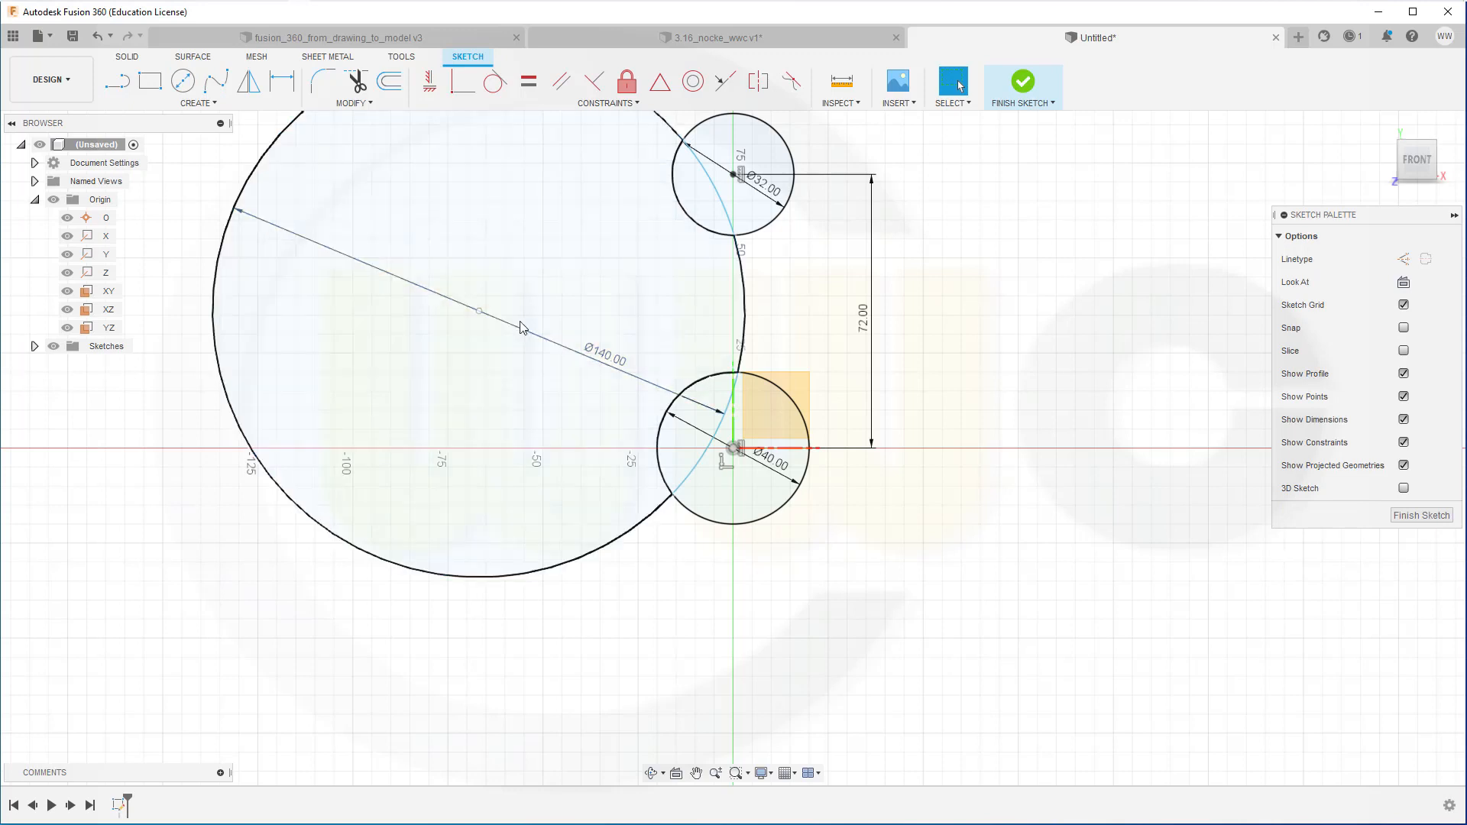
- Draw a 130 mm diameter circle centred to the right of the two small circles
right_click(961, 318)
click(966, 267)
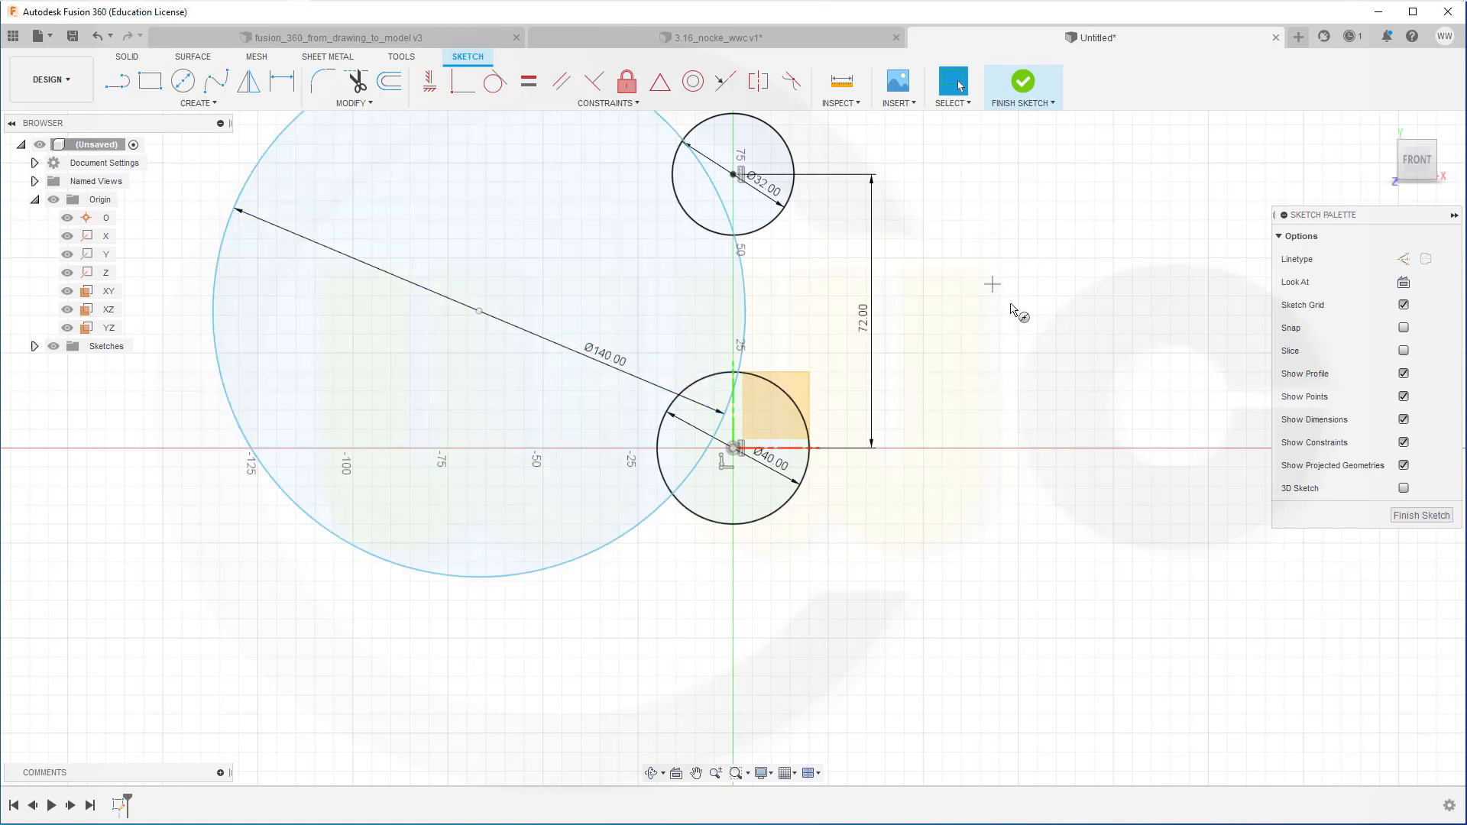
click(1003, 344)
text(1)
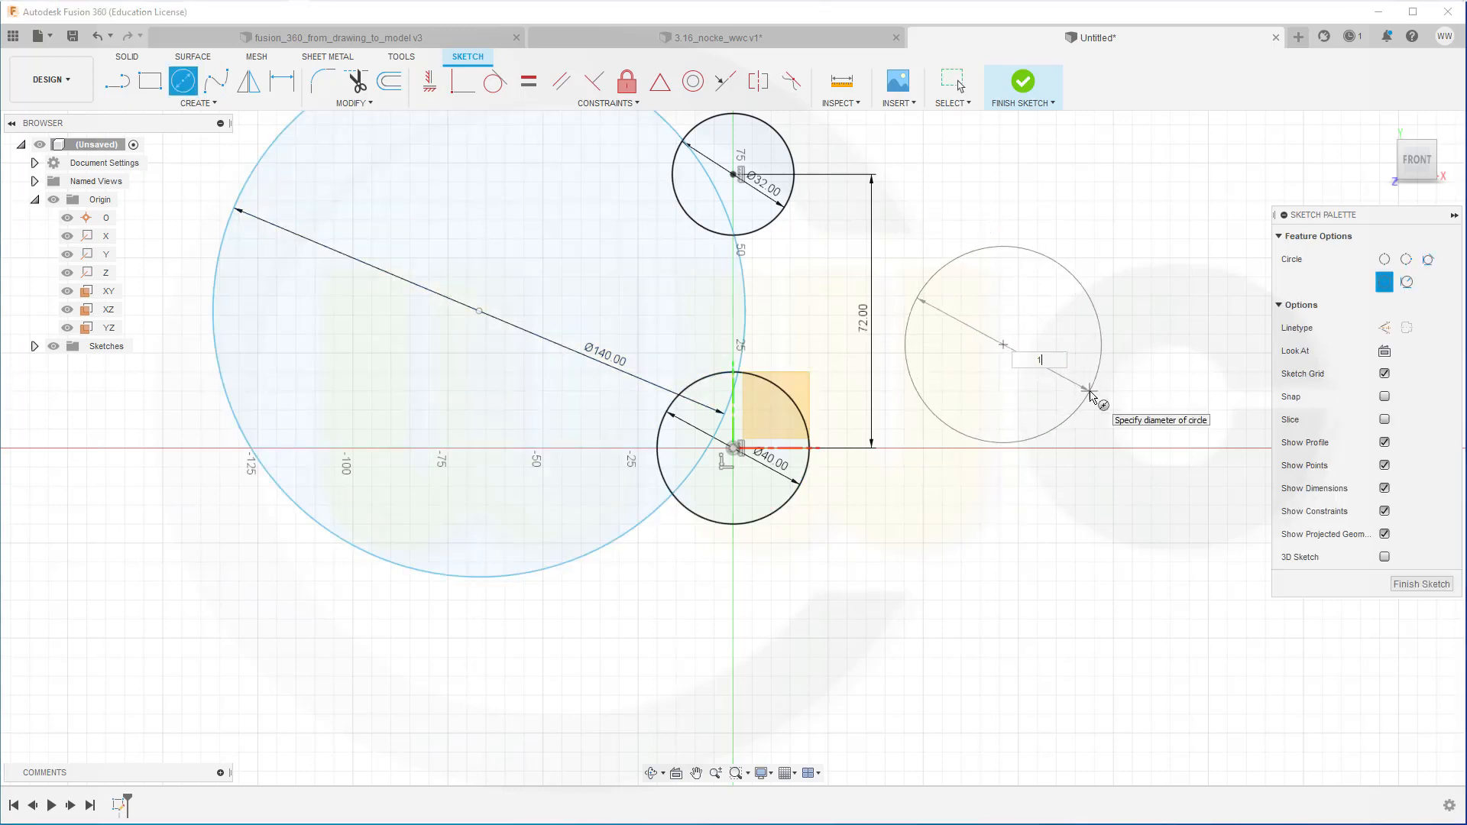
text(30)
key(Return)
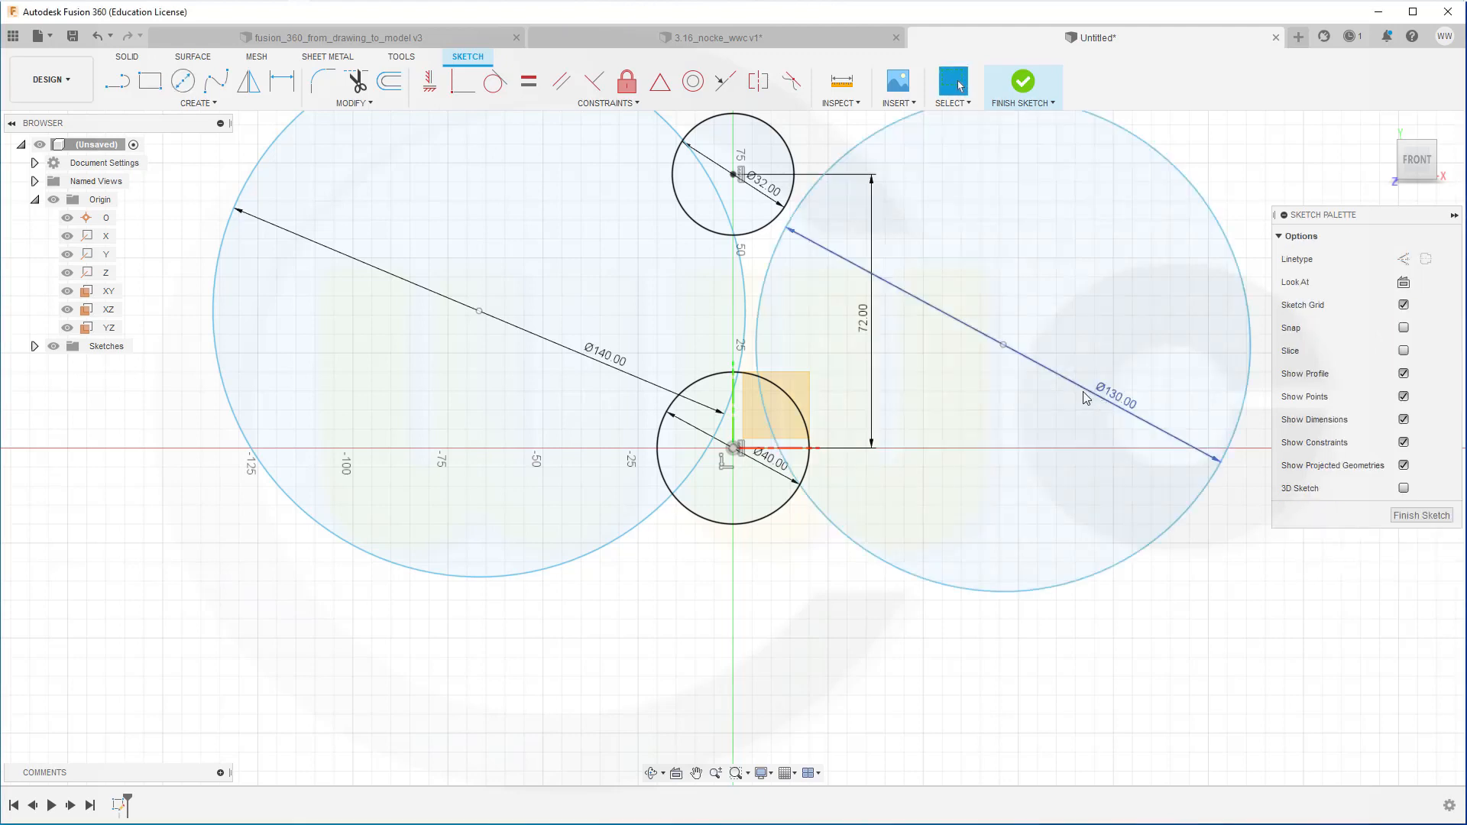
- Move the 140 mm and 130 mm circles inward by their centres so that both enclose the small circles
click(742, 340)
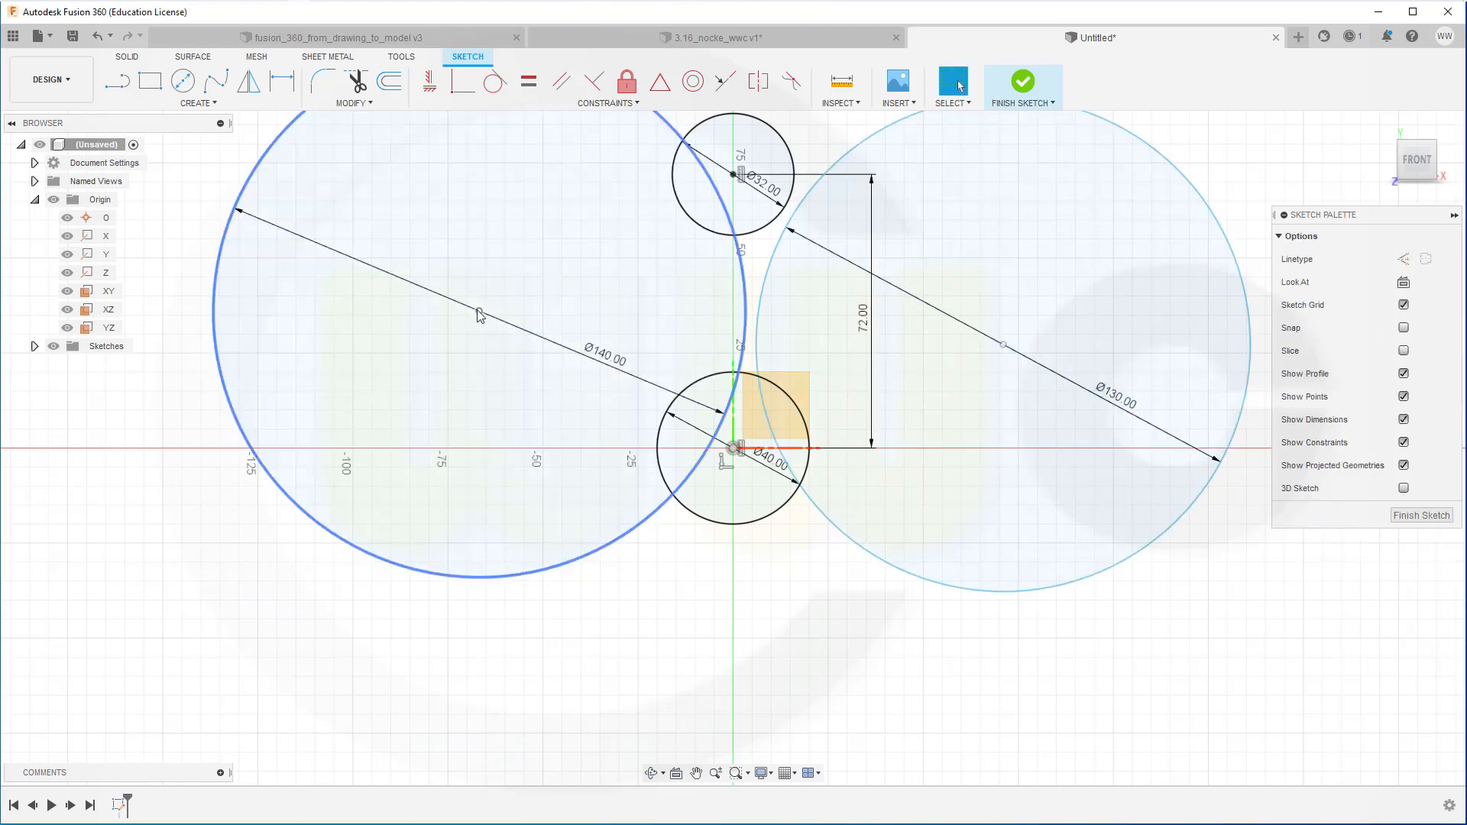
drag(481, 317, 599, 328)
drag(995, 350, 842, 325)
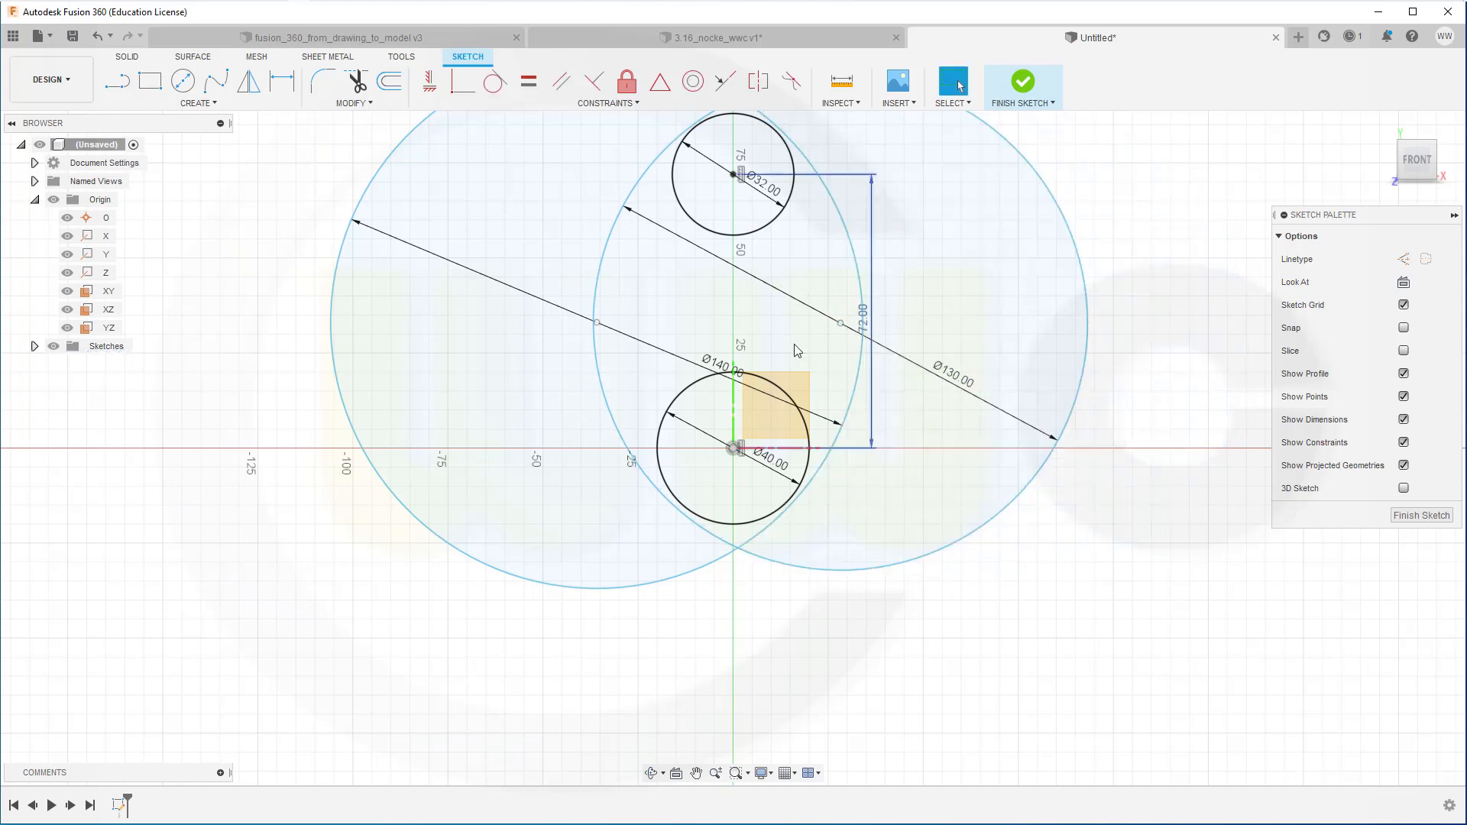
- Make the 130 mm circle tangent to the 32 mm and 40 mm circles on their left sides
click(507, 95)
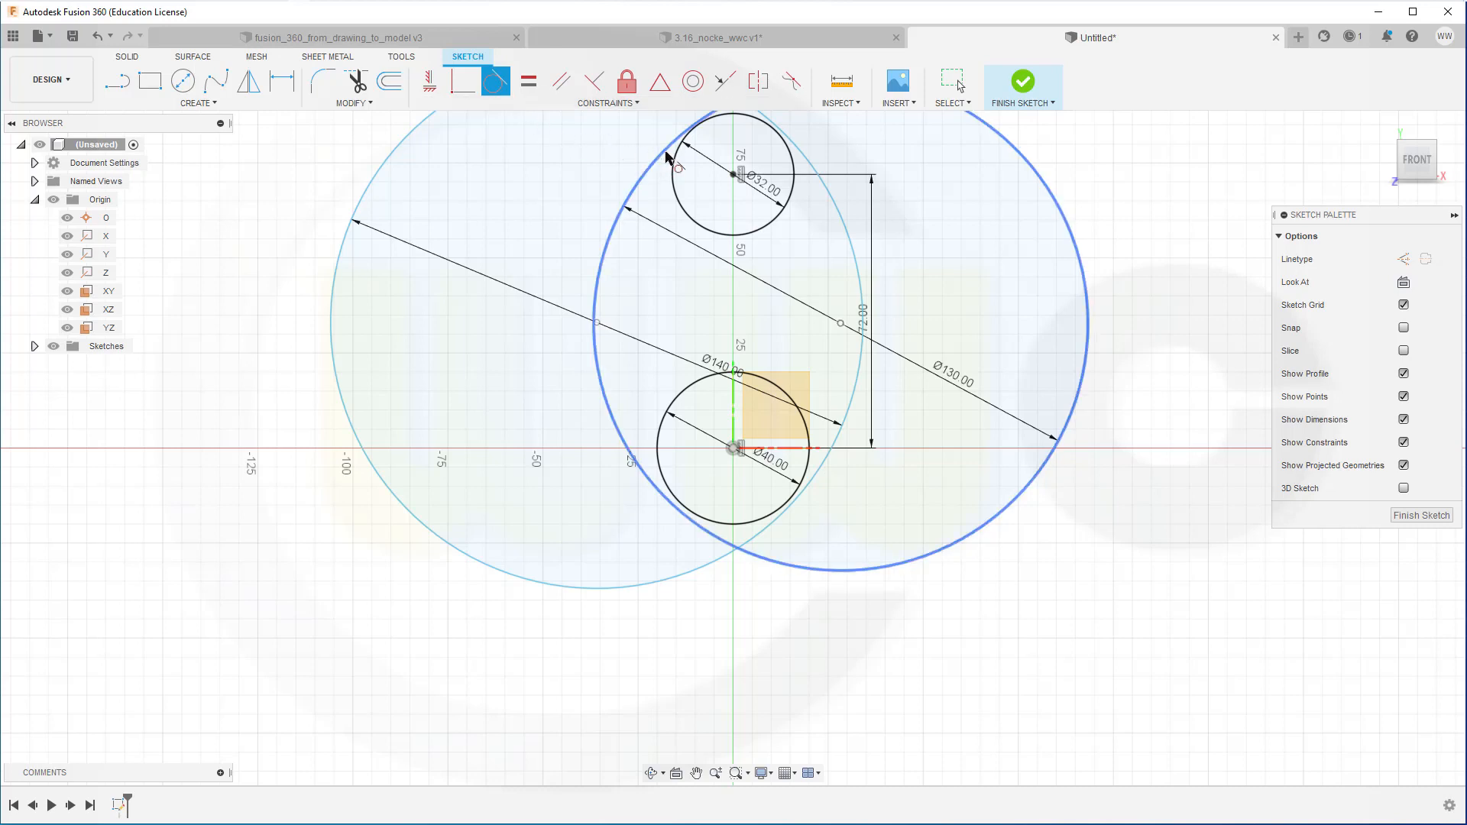
click(667, 157)
click(680, 148)
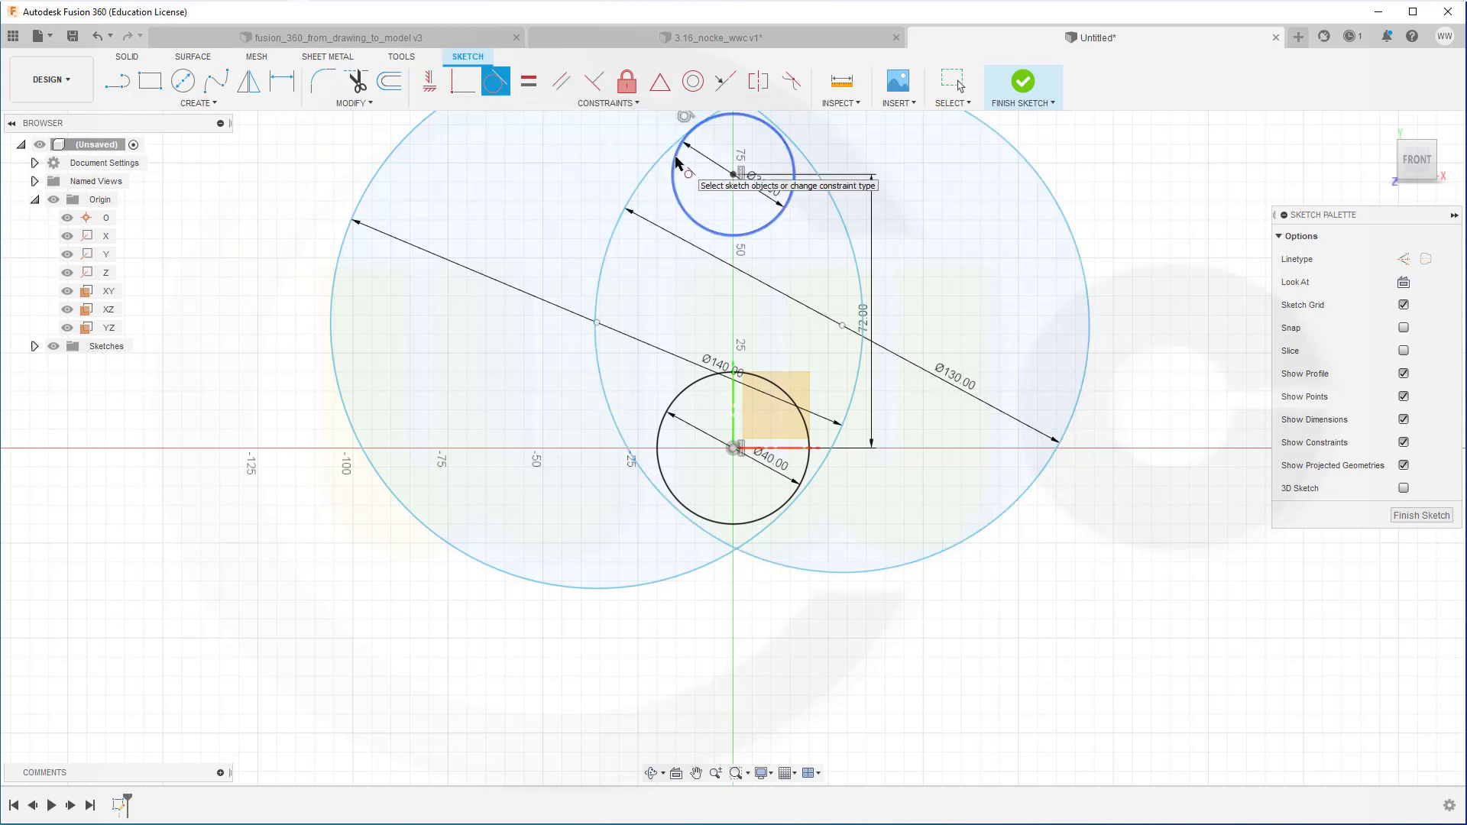
click(683, 513)
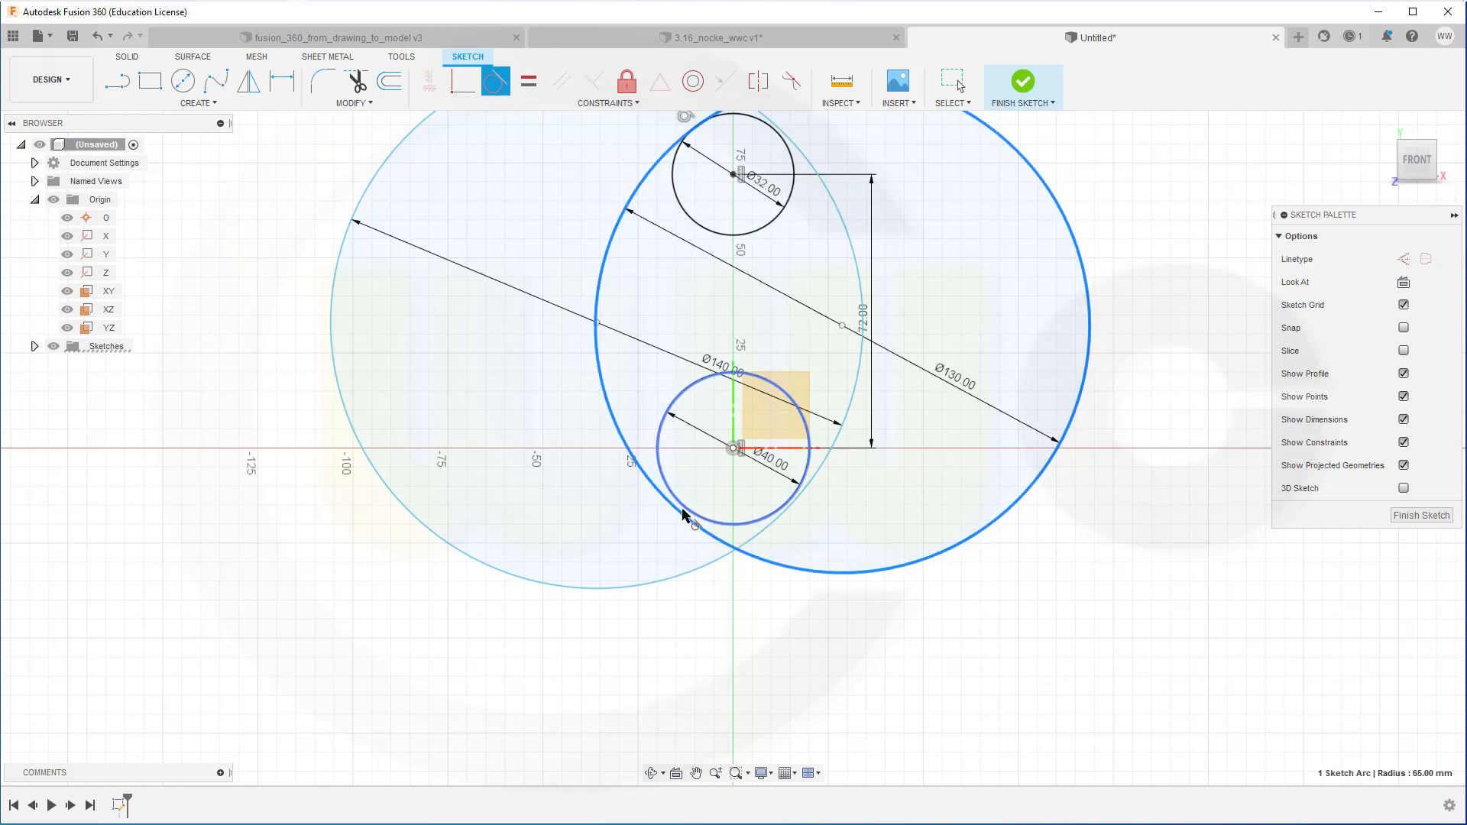
click(687, 510)
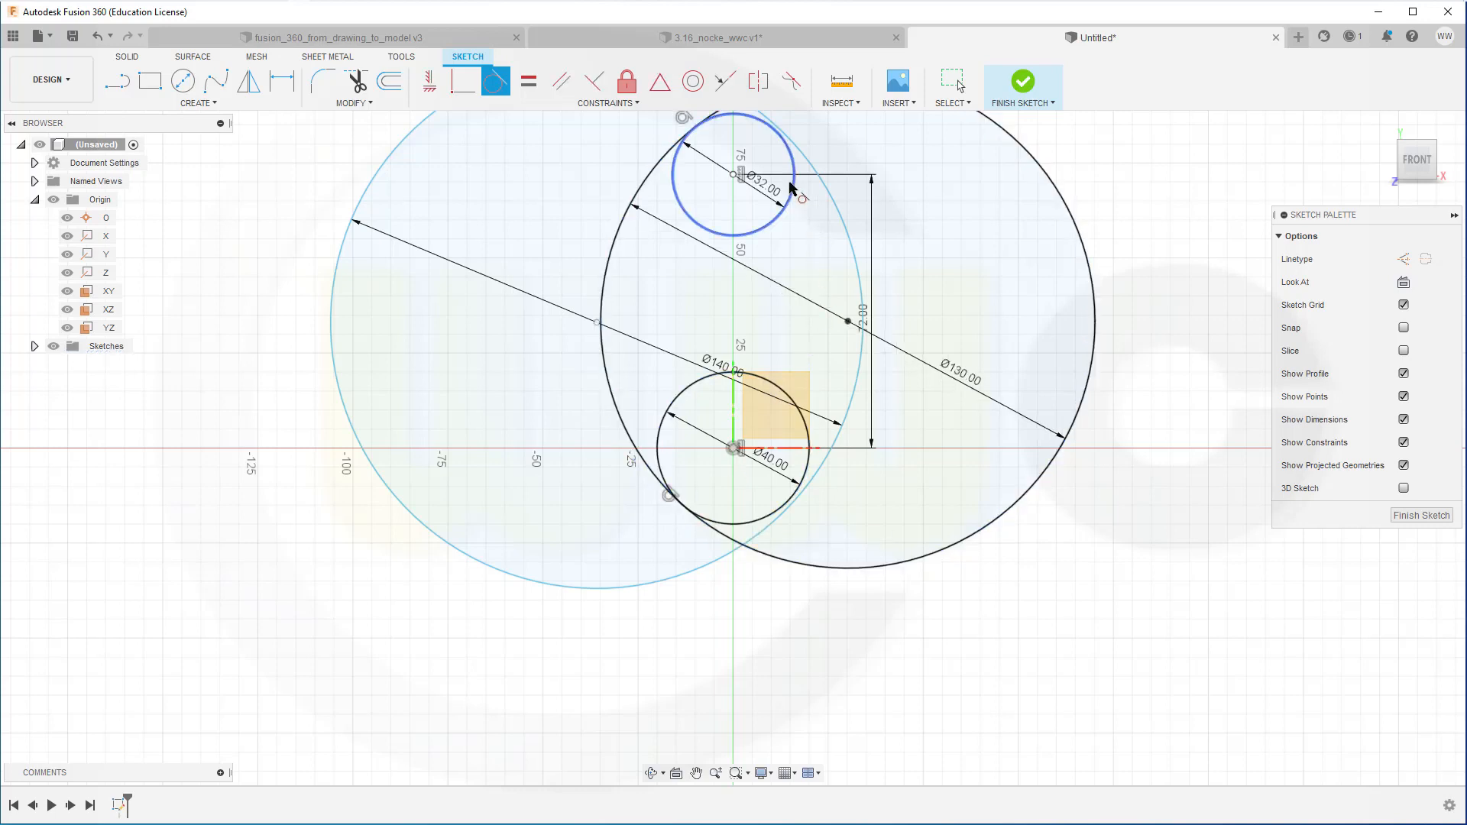
- Make the 140 mm circle tangent to the 32 mm and 40 mm circles on their right sides
click(798, 155)
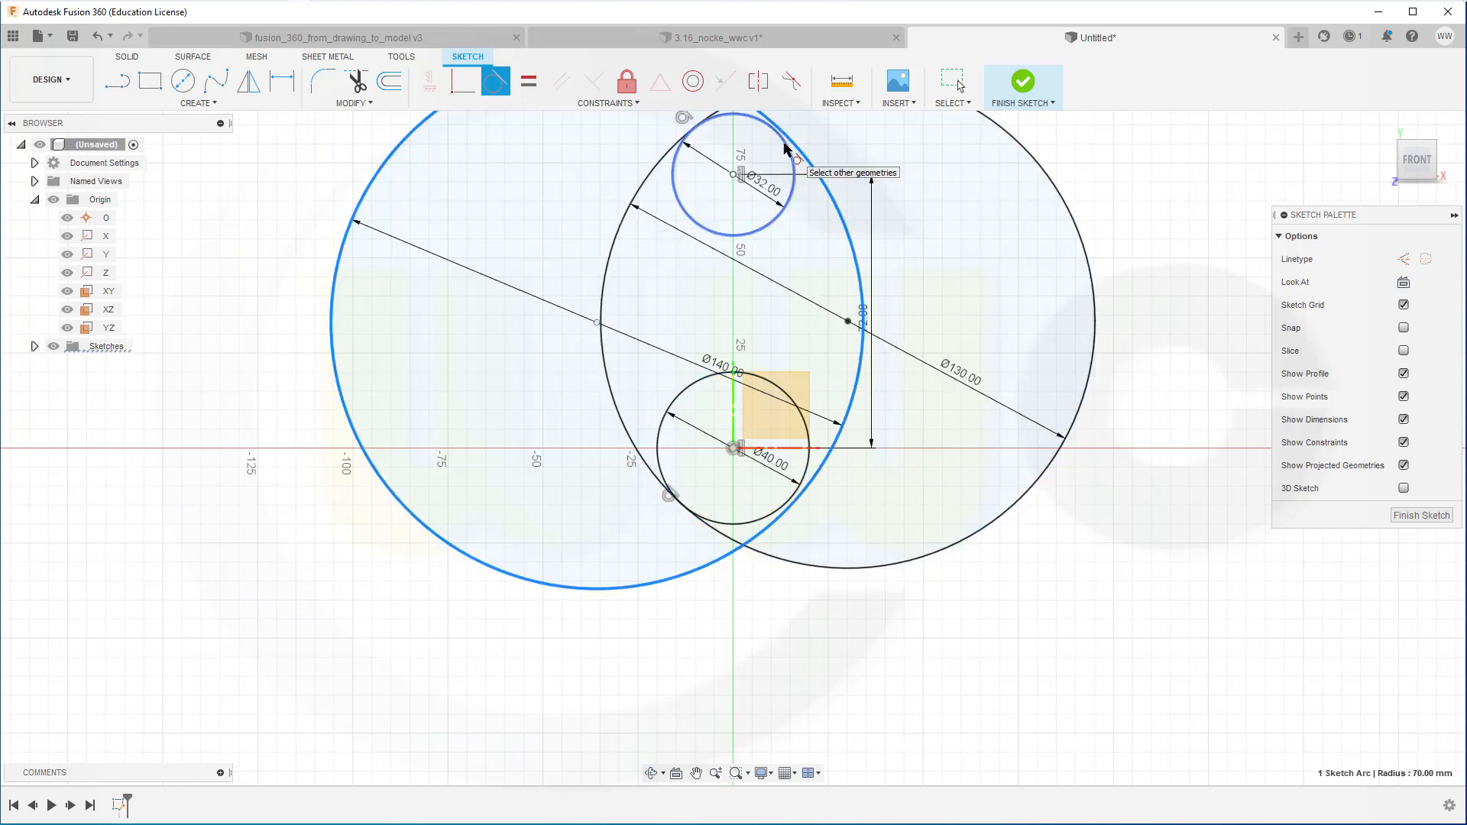
click(785, 148)
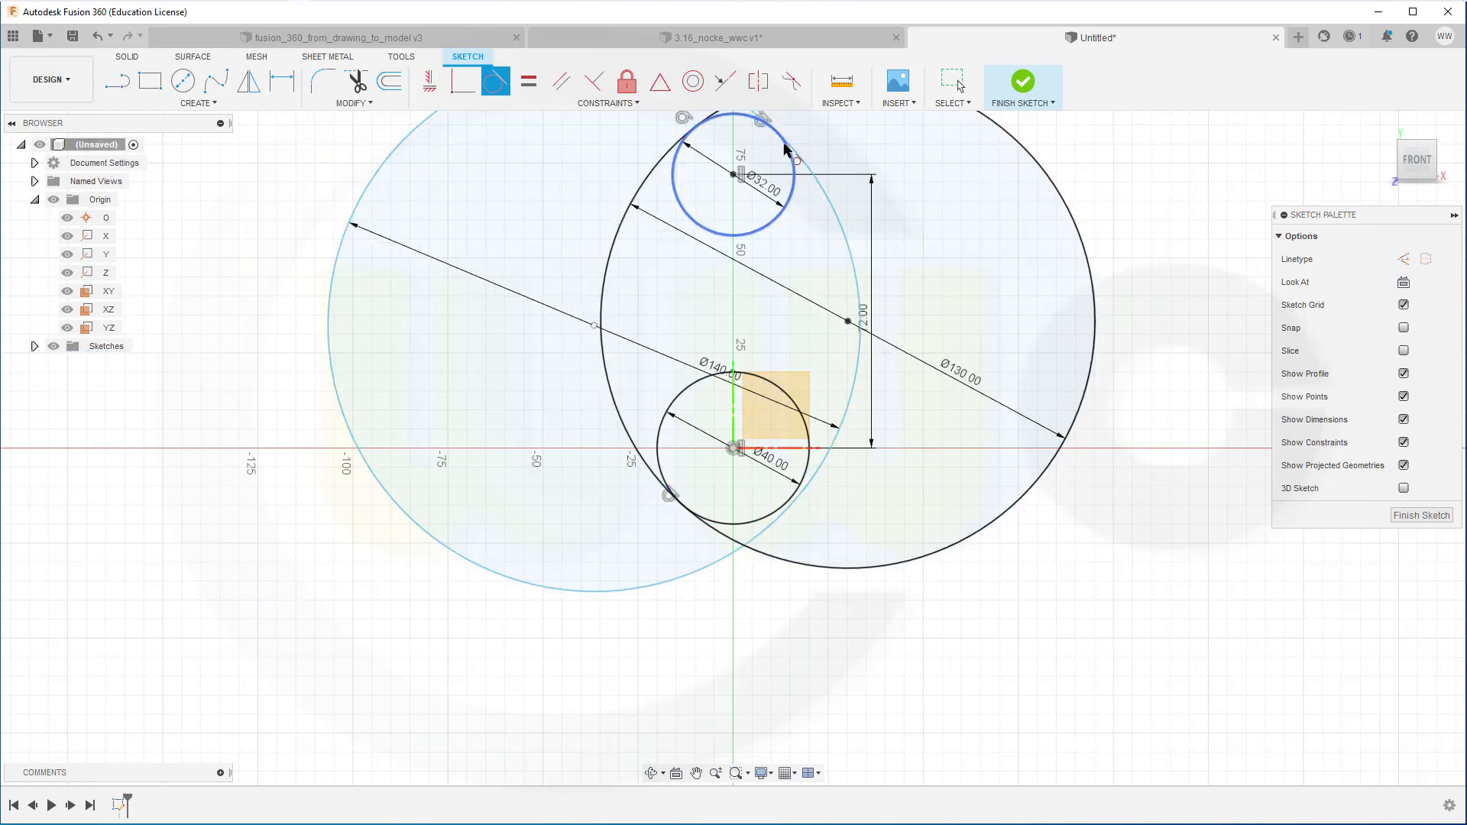
click(813, 491)
click(804, 485)
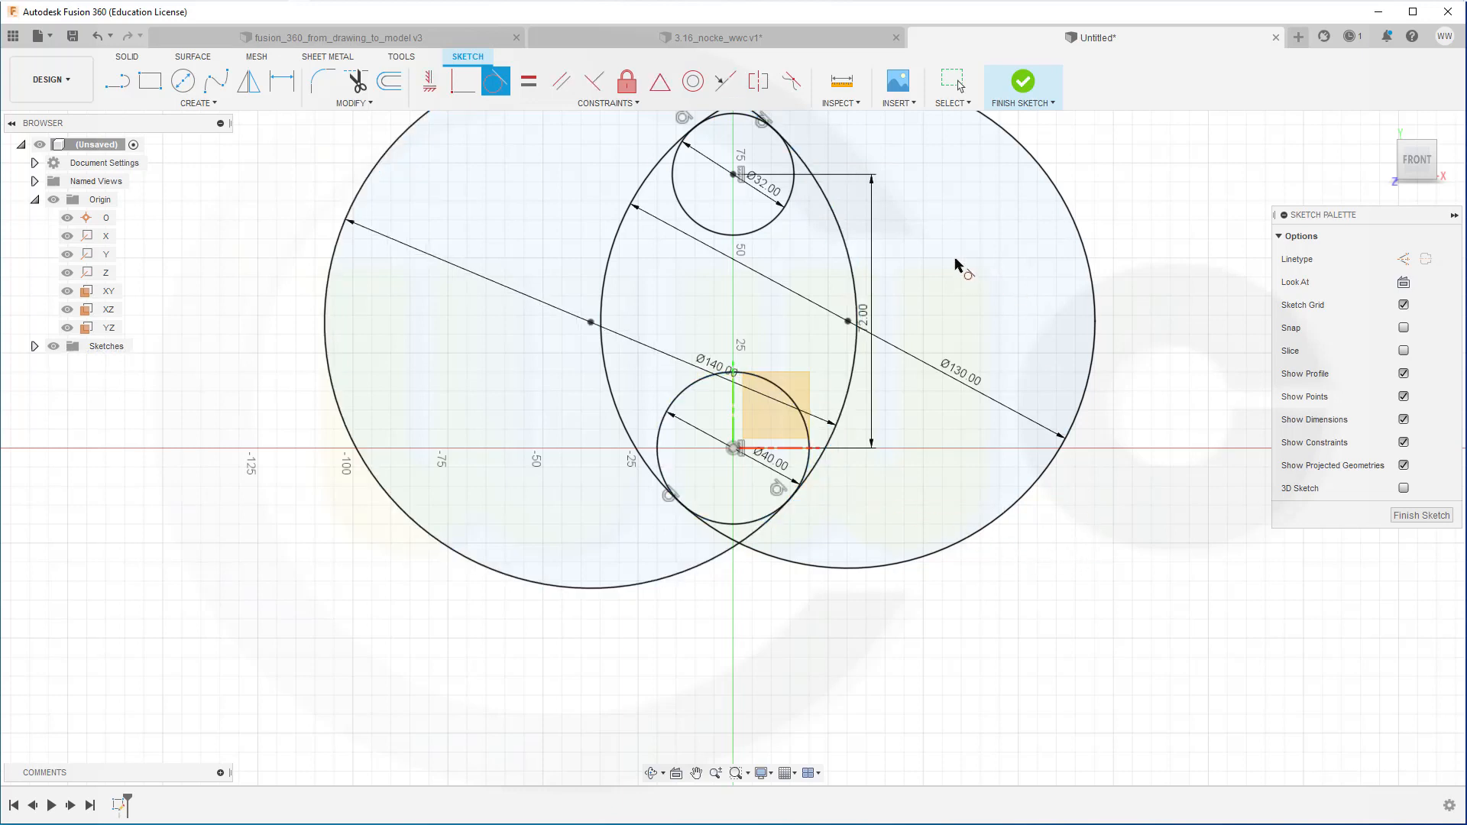
mouse_move(958, 277)
shift+middle_down()
mouse_move(845, 314)
mouse_move(927, 275)
mouse_move(858, 279)
mouse_move(939, 399)
shift+middle_up()
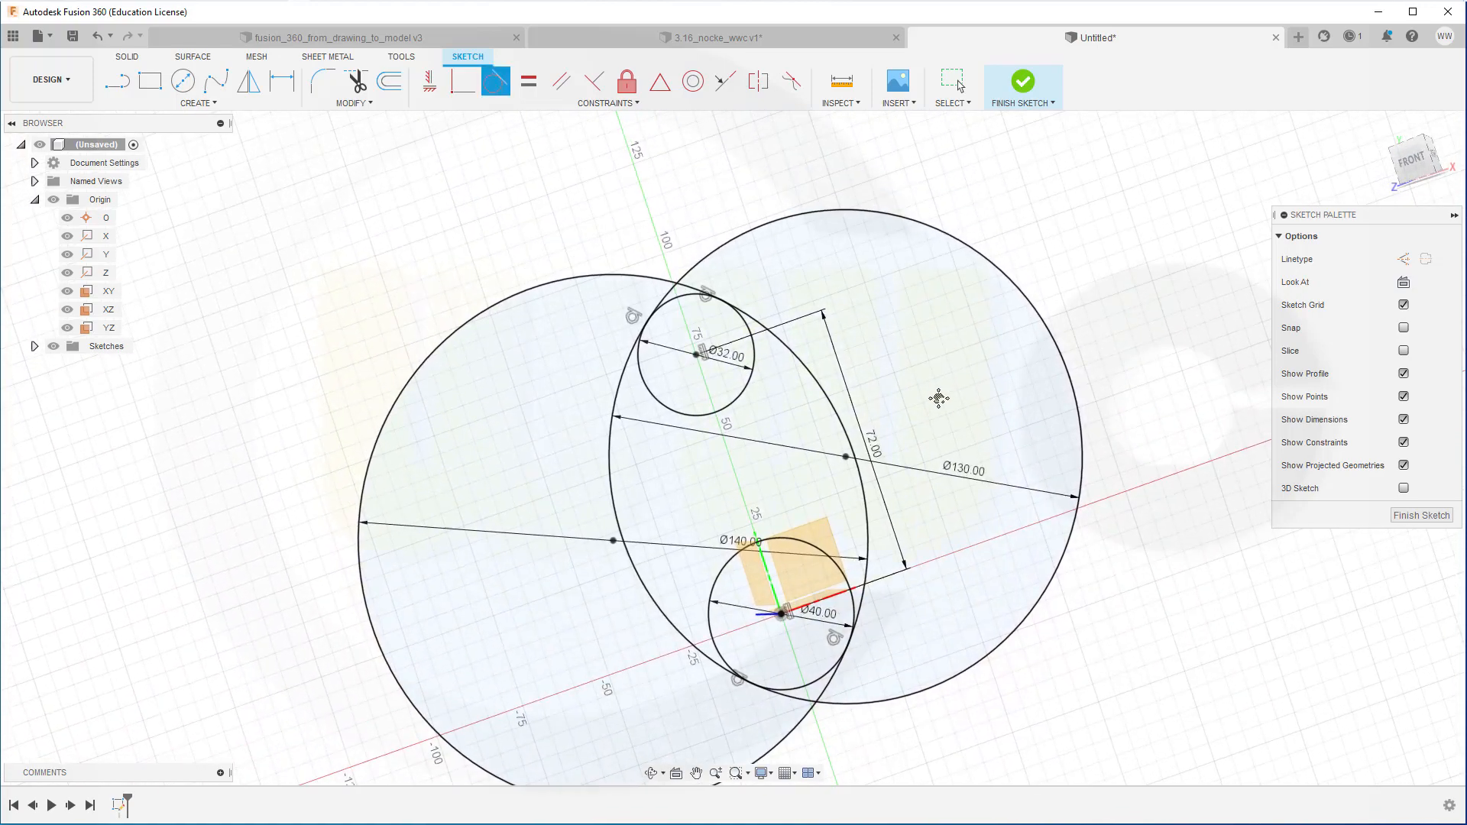
click(1418, 164)
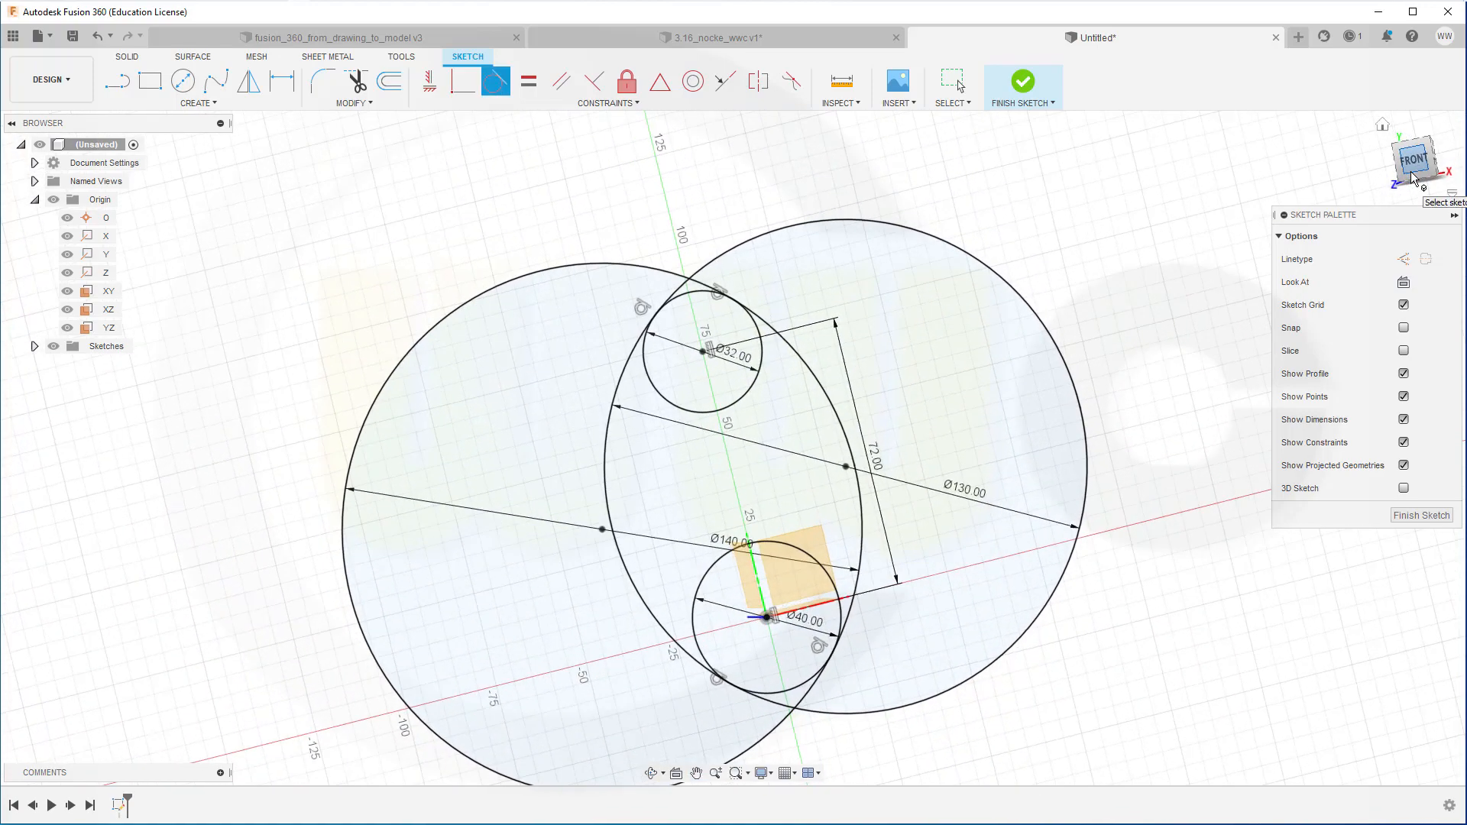
- Trim away the outer arcs of the 140 mm and 130 mm circles and the inner arcs of the 32 mm and 40 mm circles
click(356, 84)
click(917, 294)
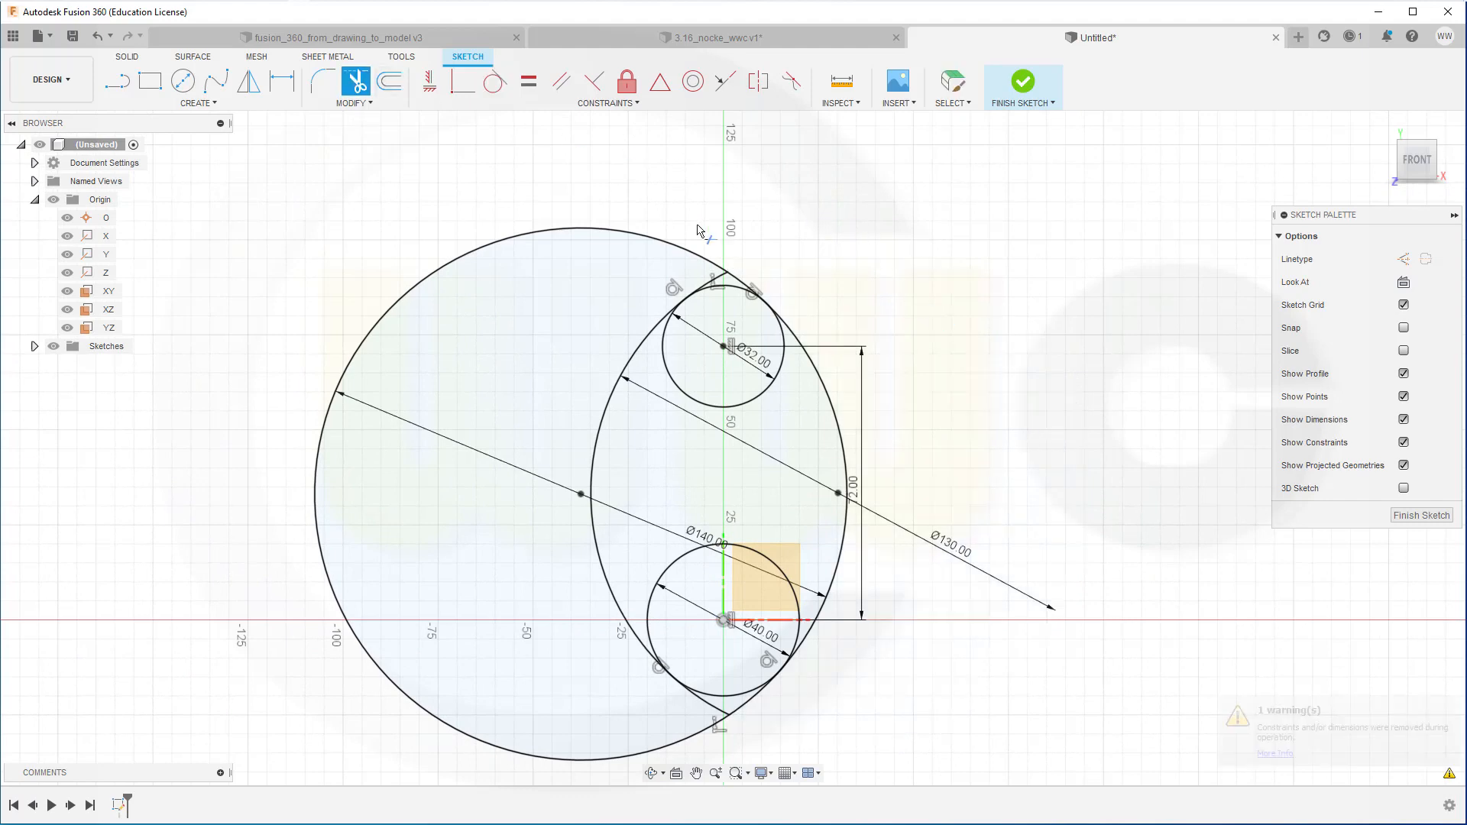
click(544, 279)
click(686, 432)
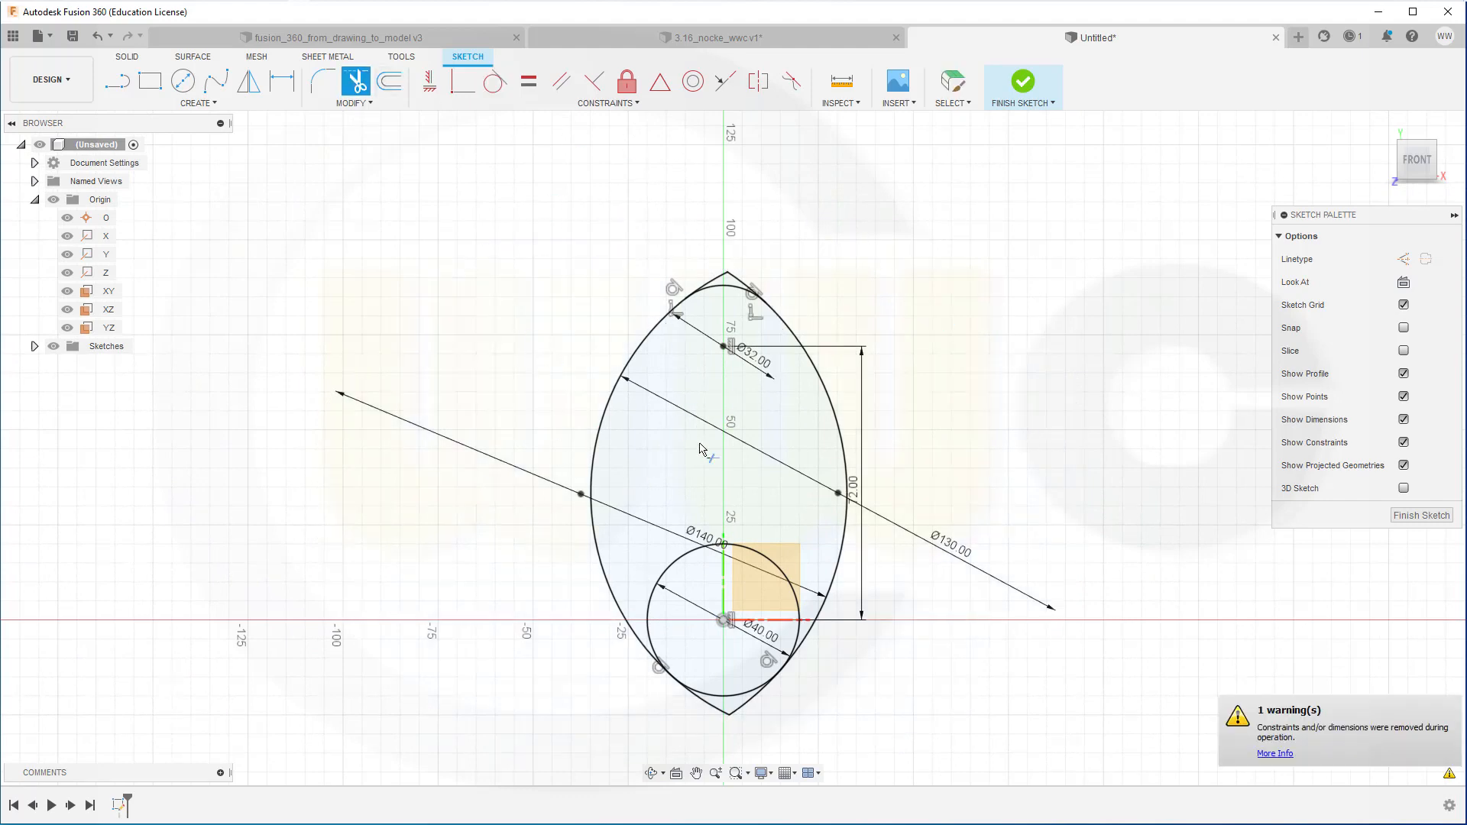
- Trim the pointed arc ends beyond the 32 mm and 40 mm arcs to leave a smooth closed cam outline, and finish the sketch
scroll(764, 286, up, 5)
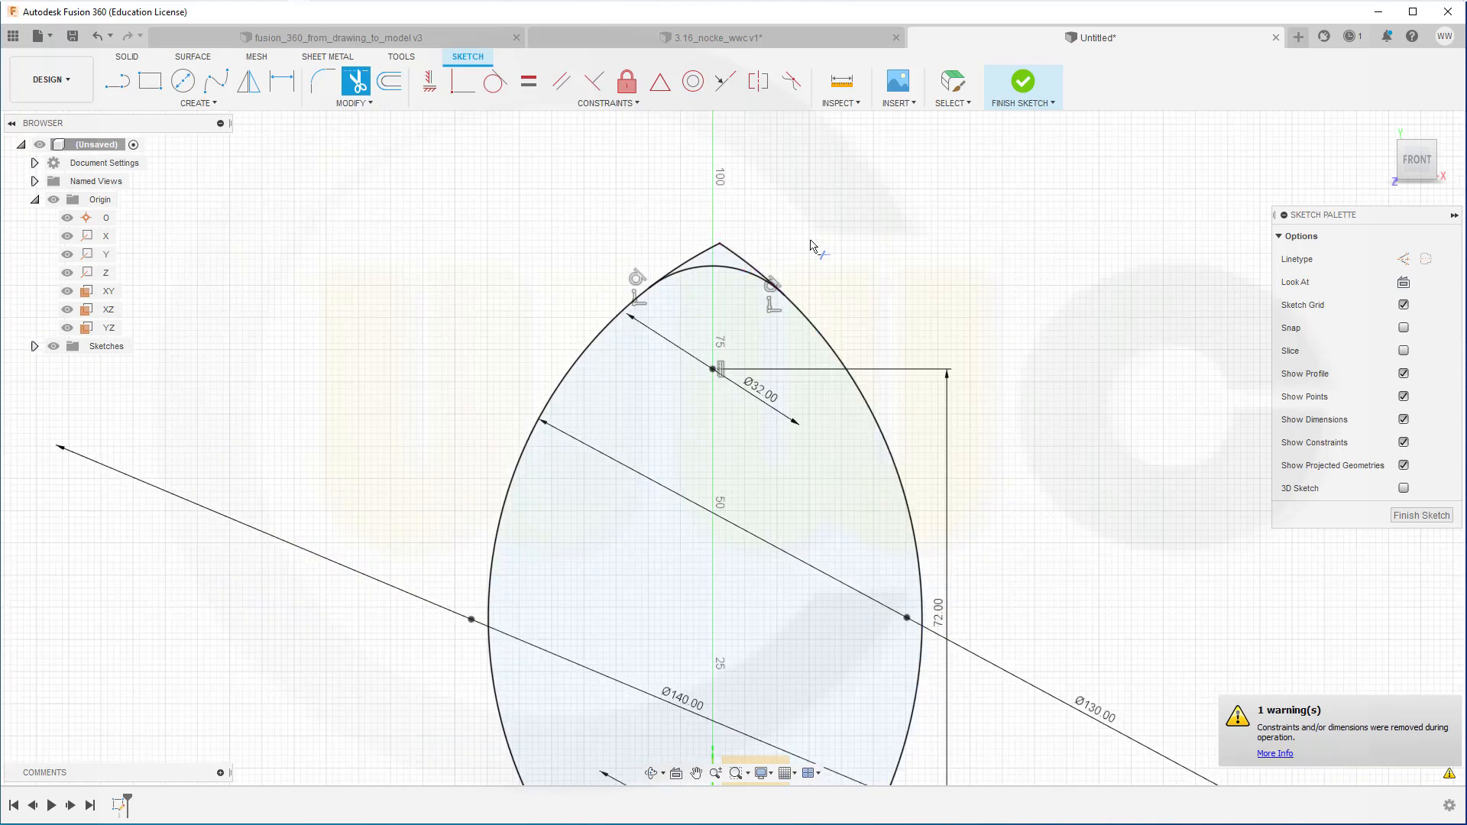
click(726, 258)
click(671, 257)
scroll(745, 459, down, 4)
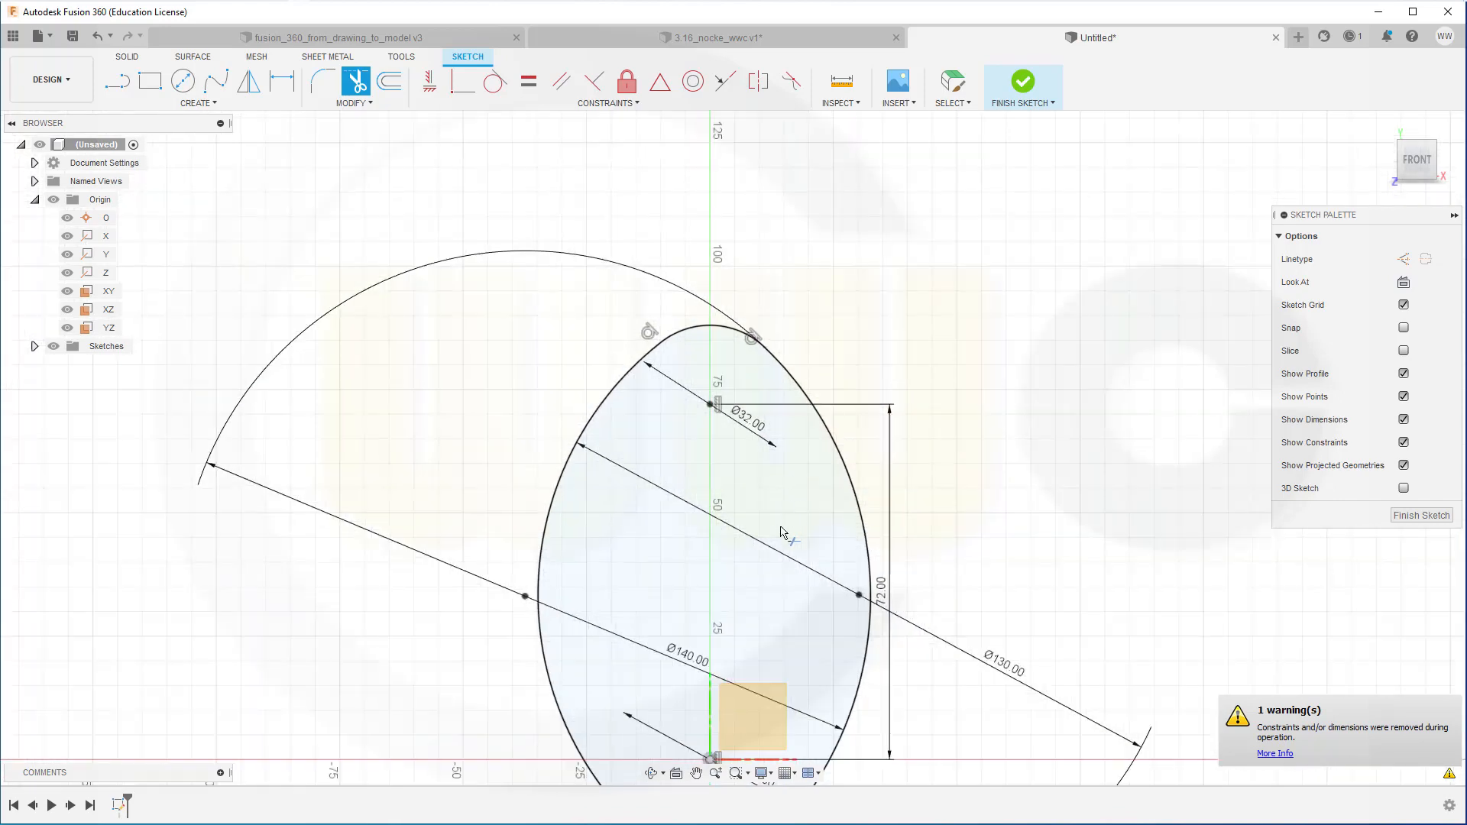
middle_drag(802, 627, 786, 351)
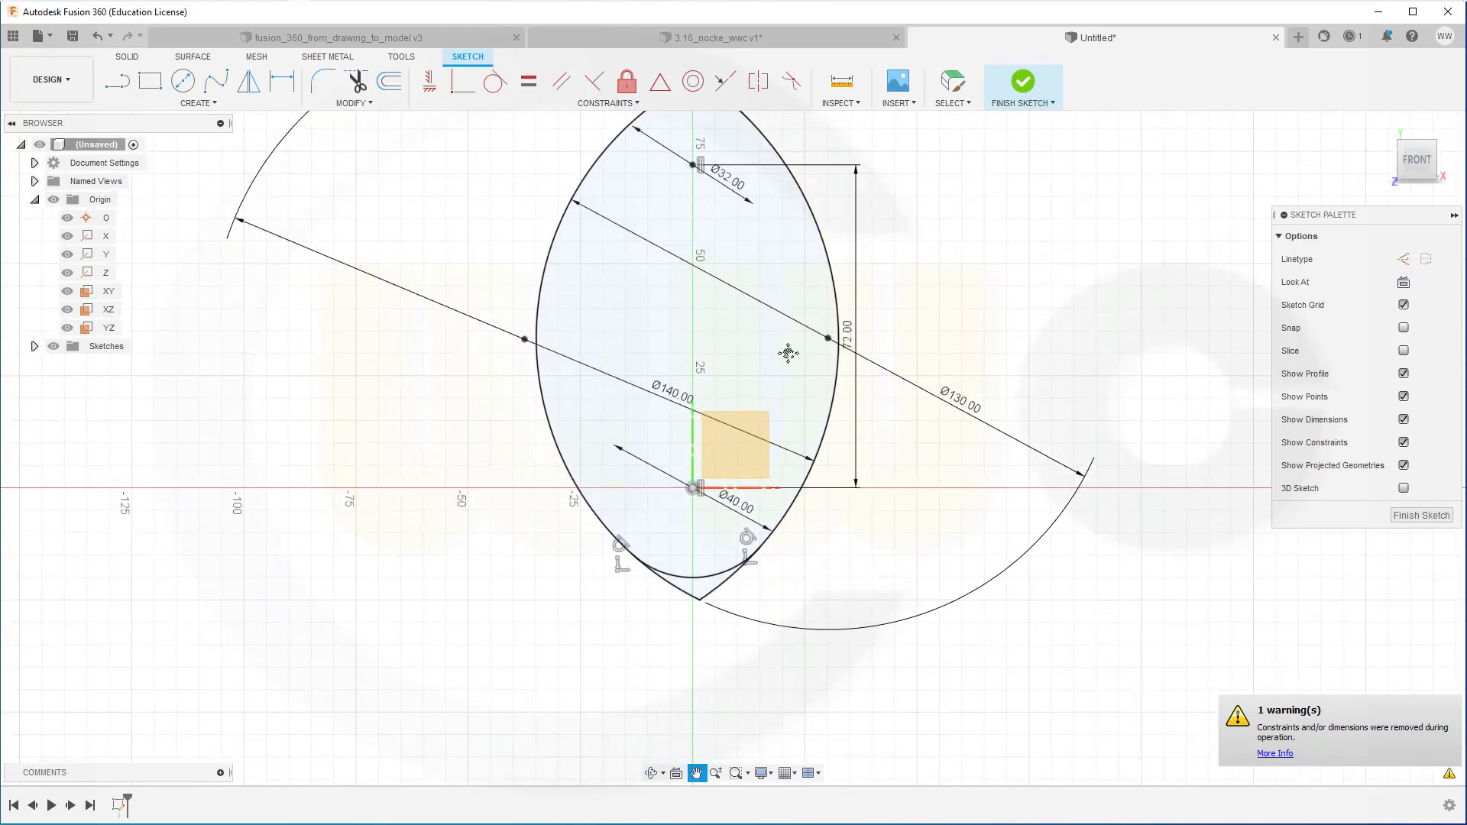
scroll(704, 632, up, 2)
click(652, 580)
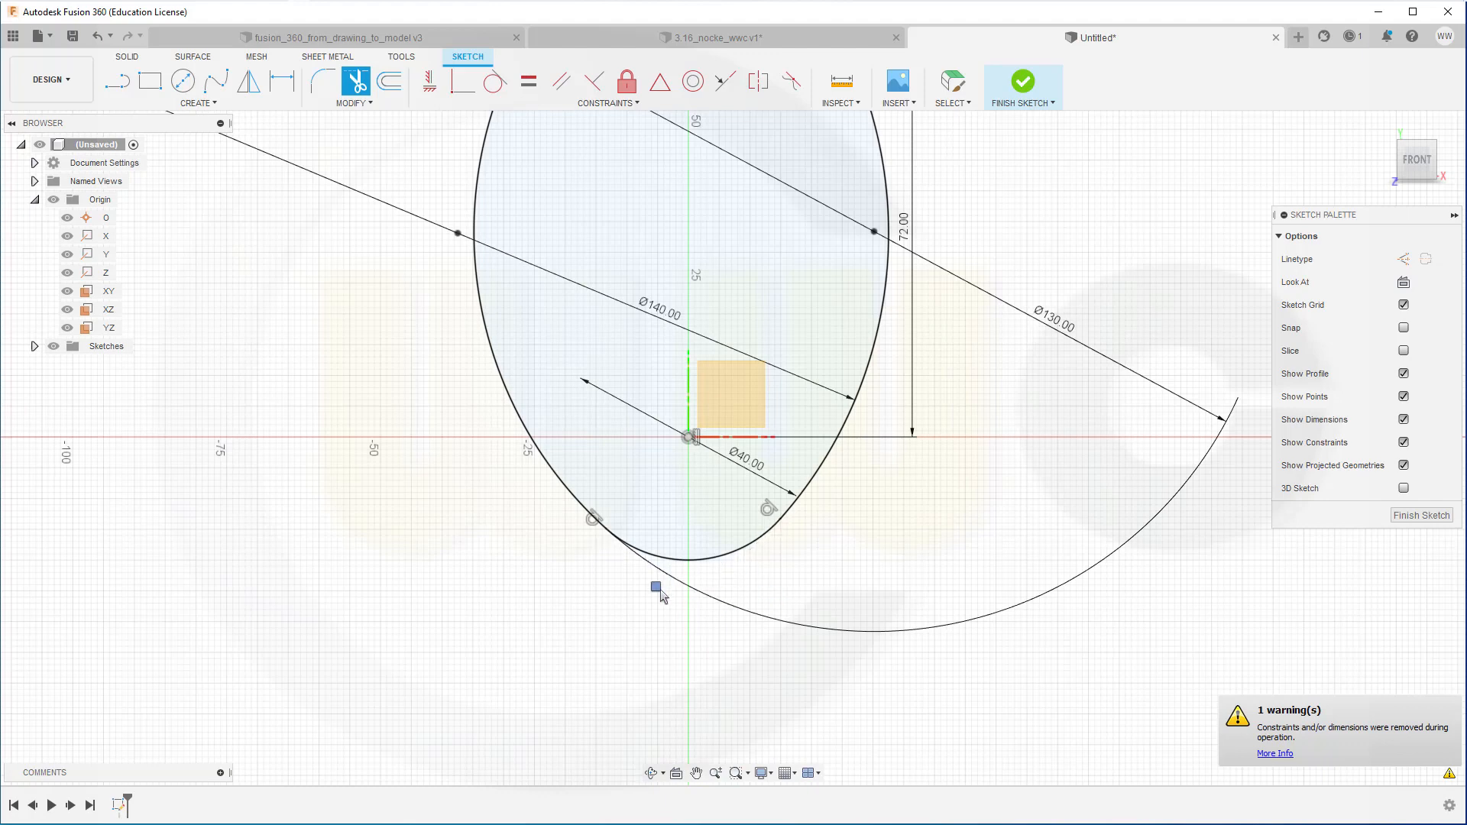
click(1022, 83)
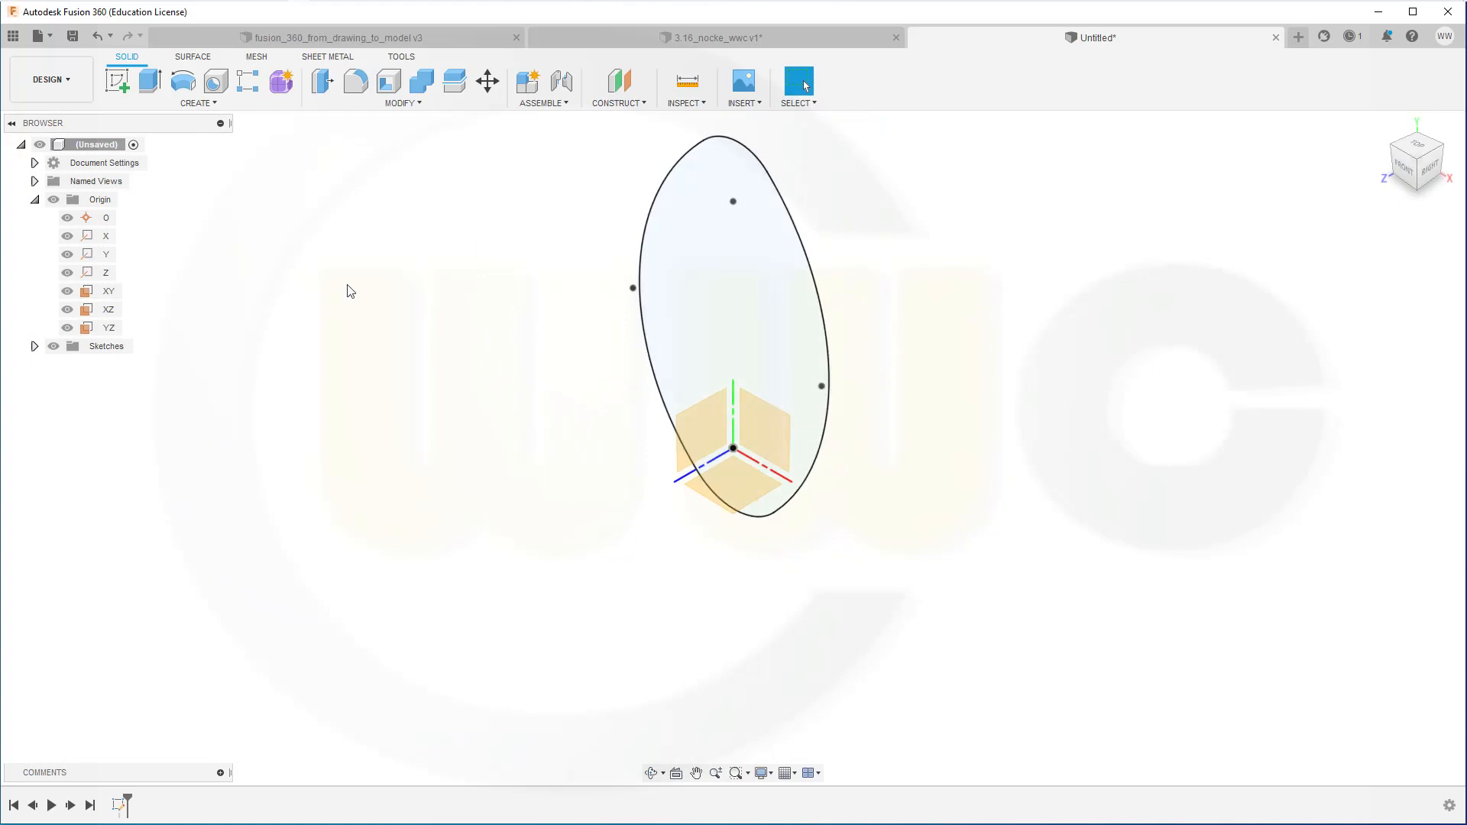
- Create a second sketch on the XY plane with a 40 mm diameter circle centred on the origin, and finish it
click(117, 80)
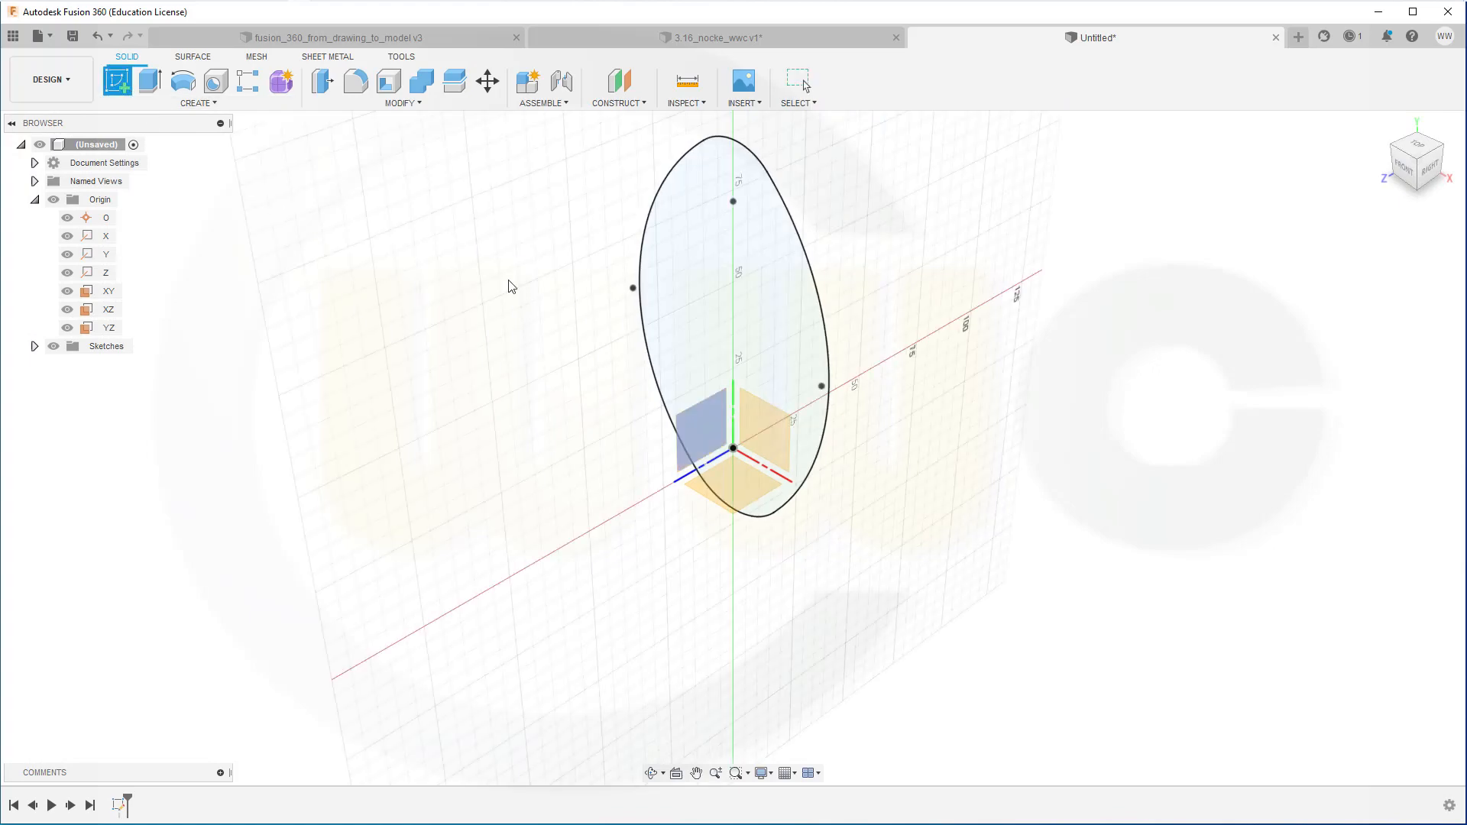
click(750, 420)
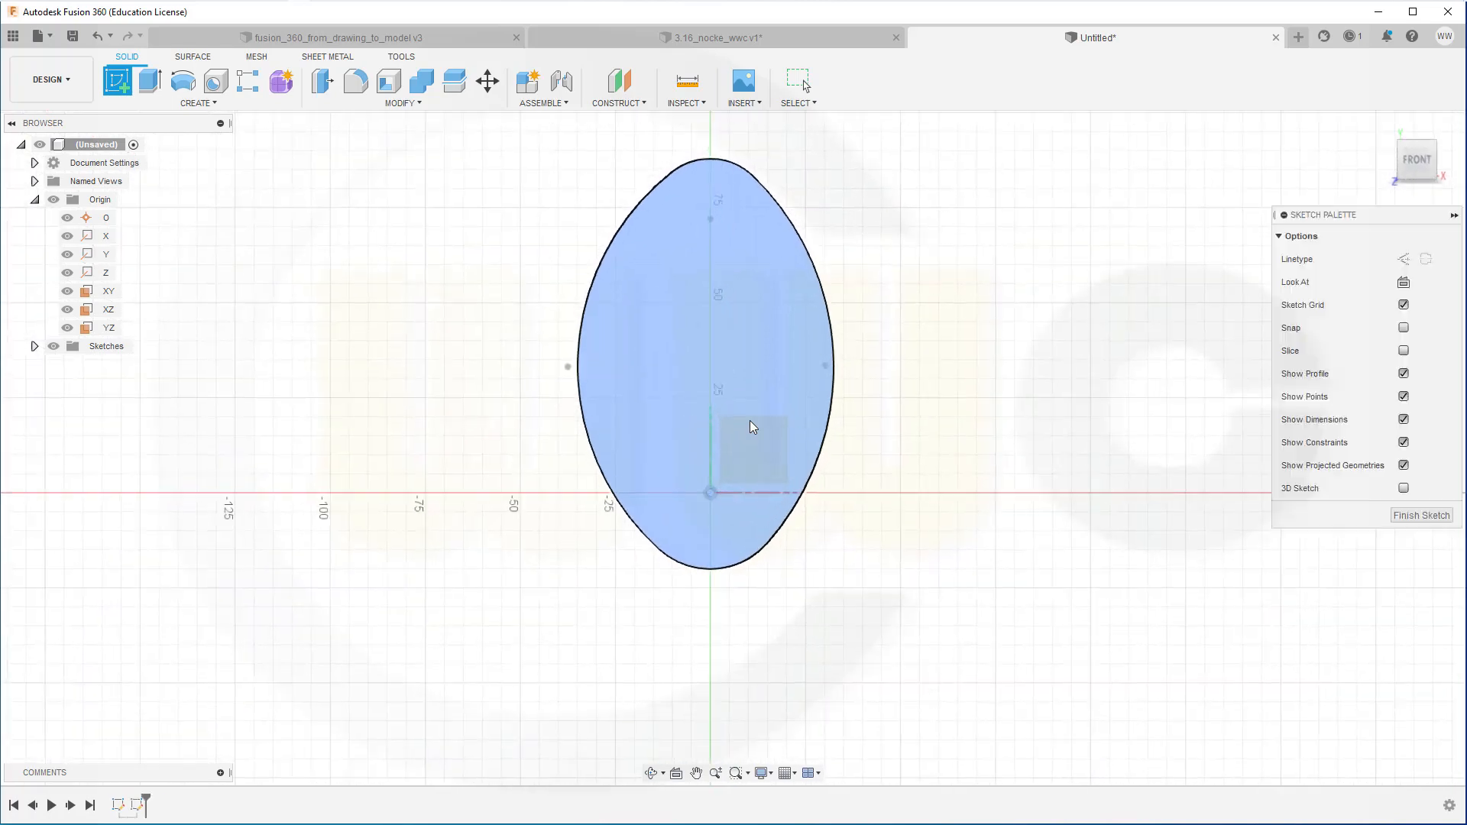
click(184, 81)
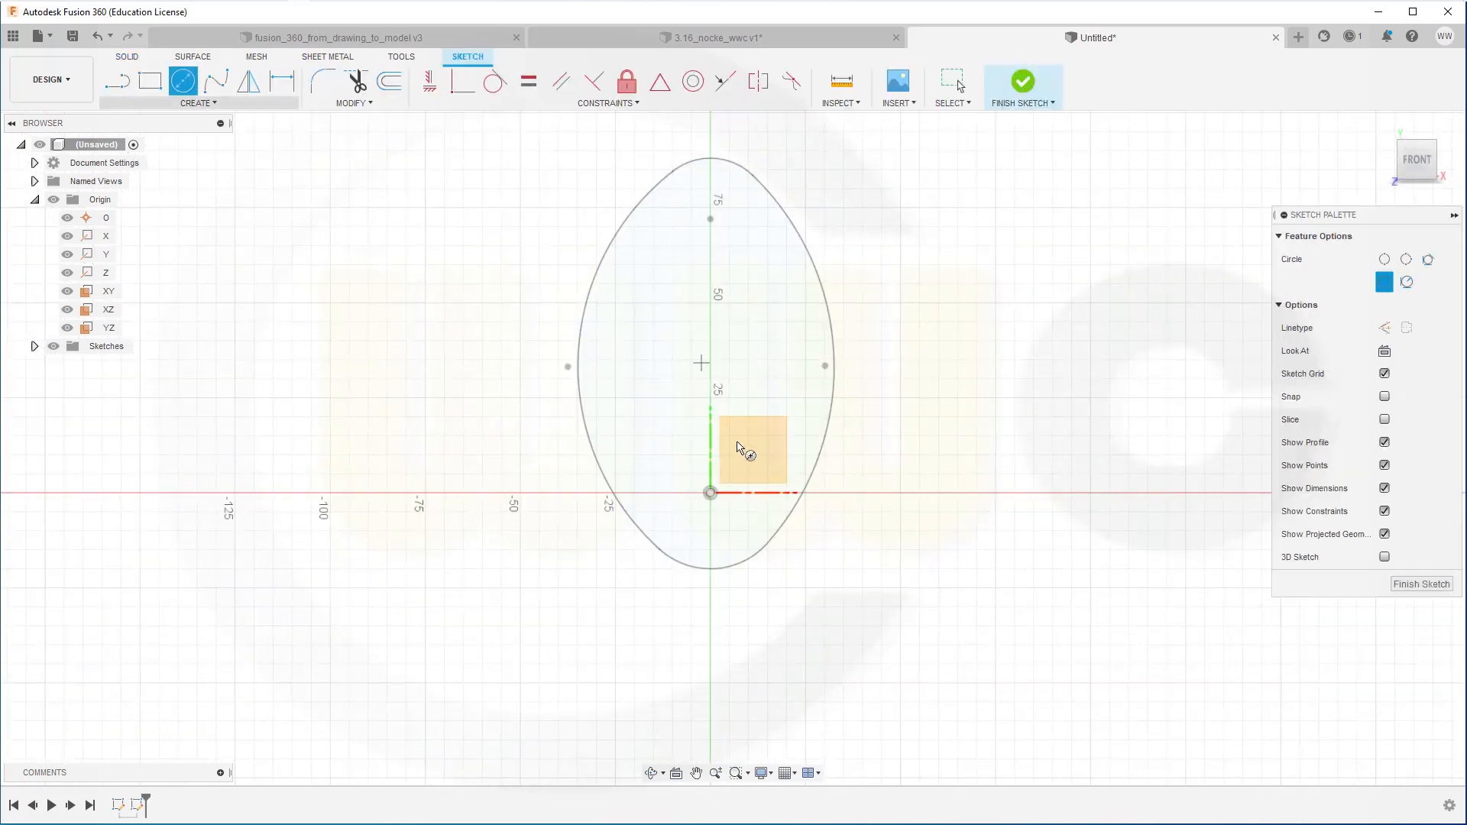
click(710, 493)
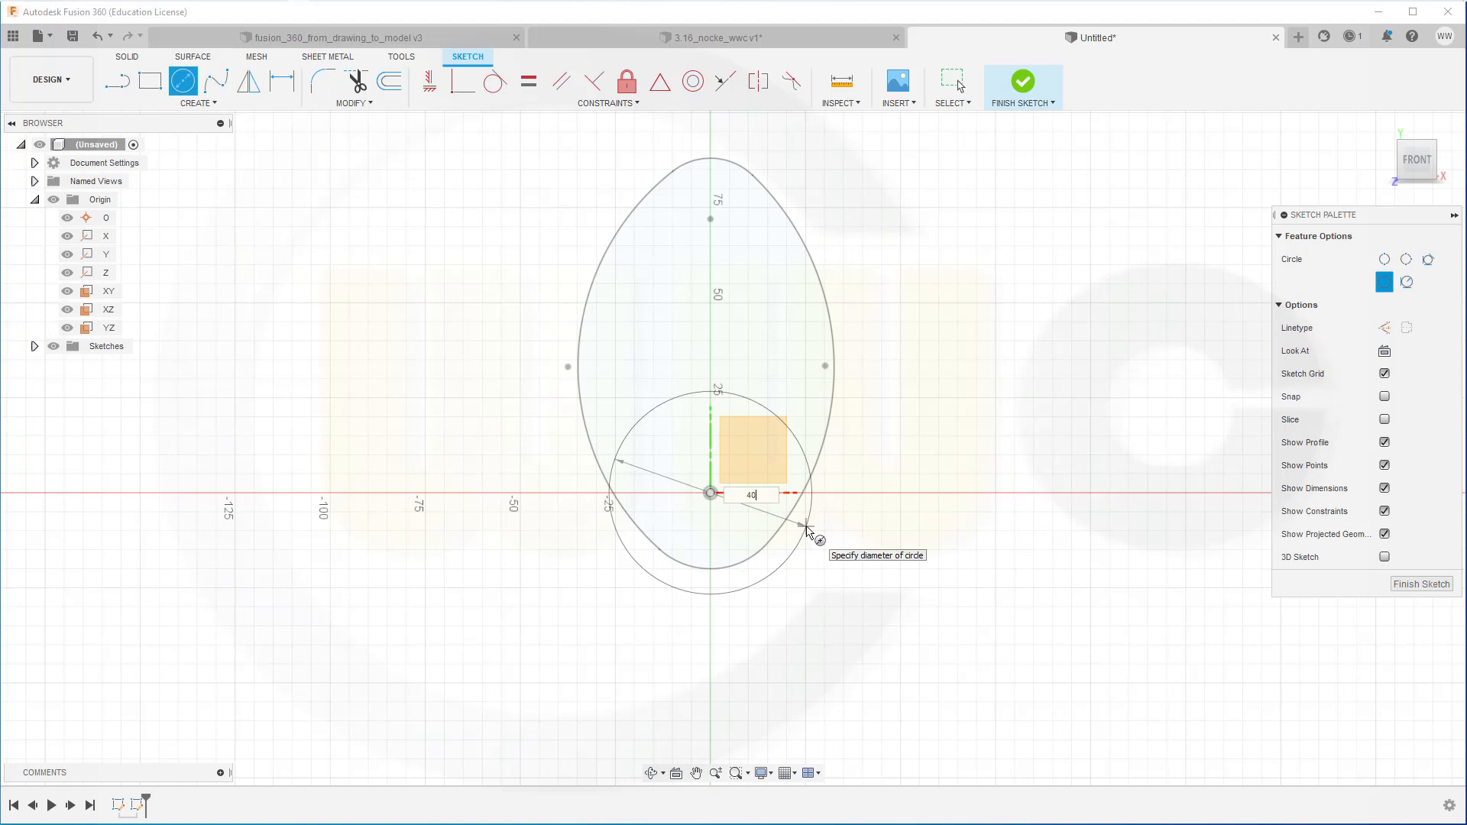
key(Return)
key(Escape)
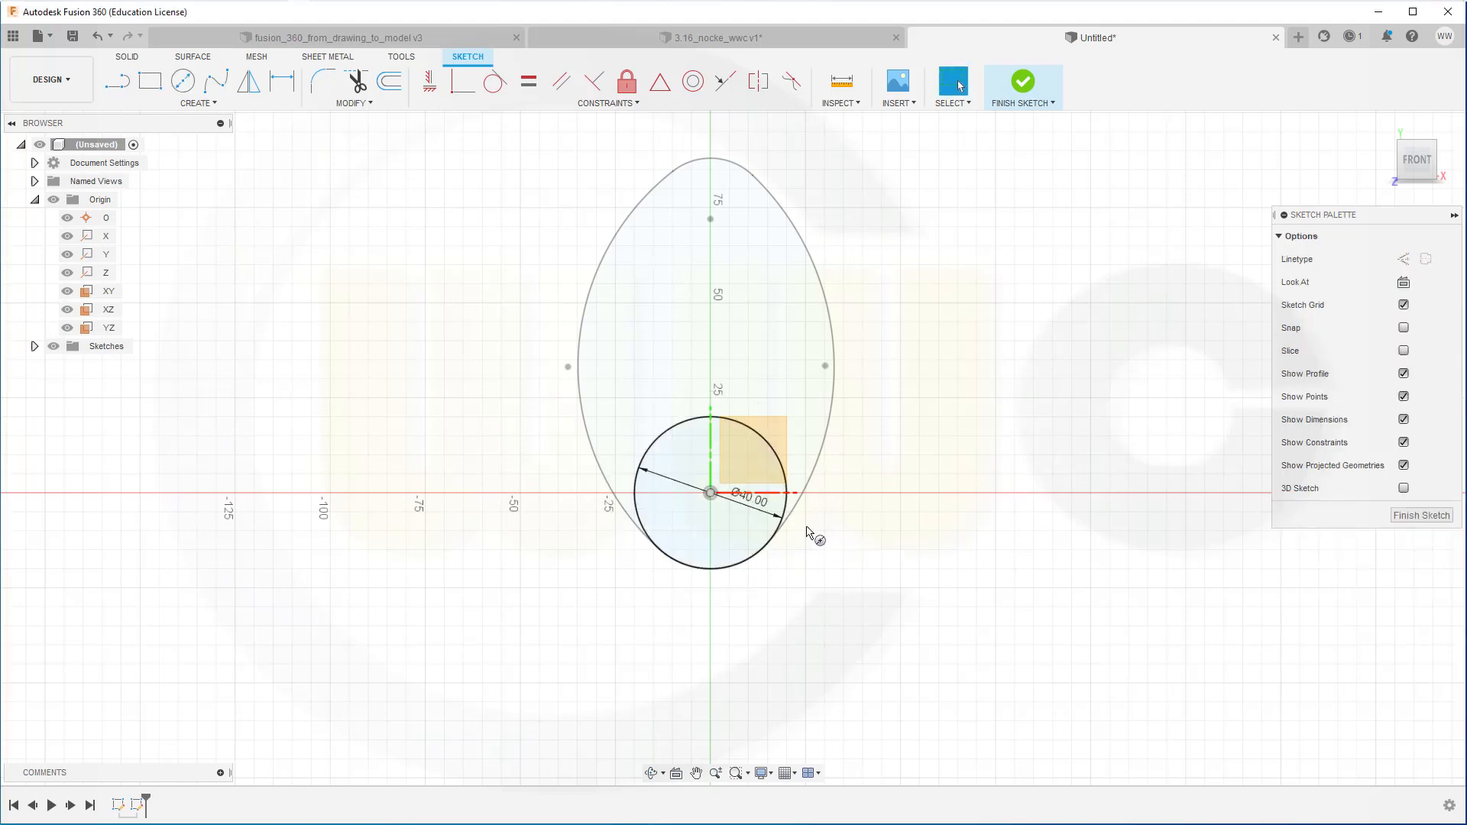
click(1024, 82)
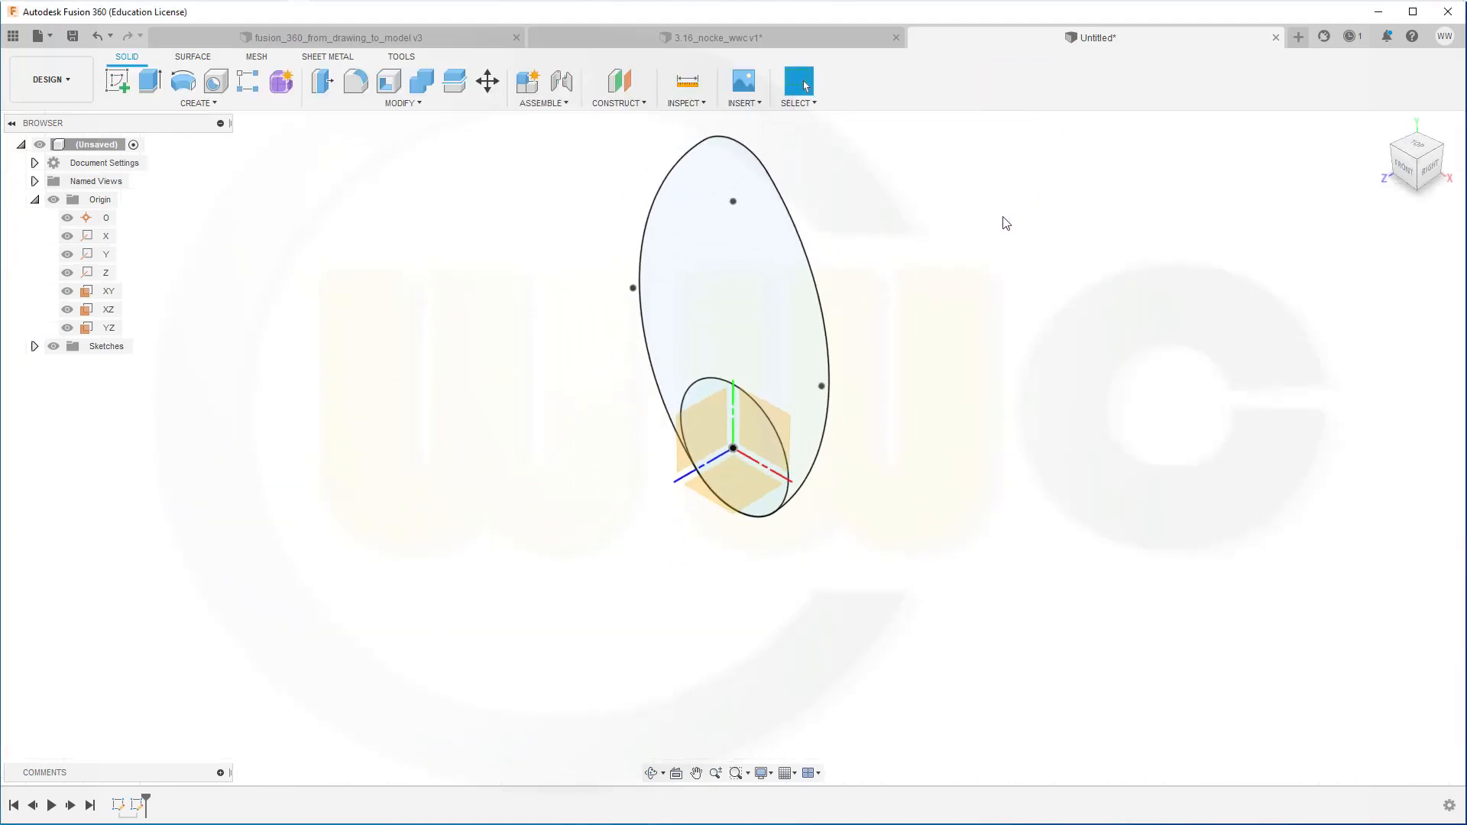
- Extrude the full cam outline symmetrically by 10 mm whole length as a new body
shift+middle_drag(500, 493, 364, 370)
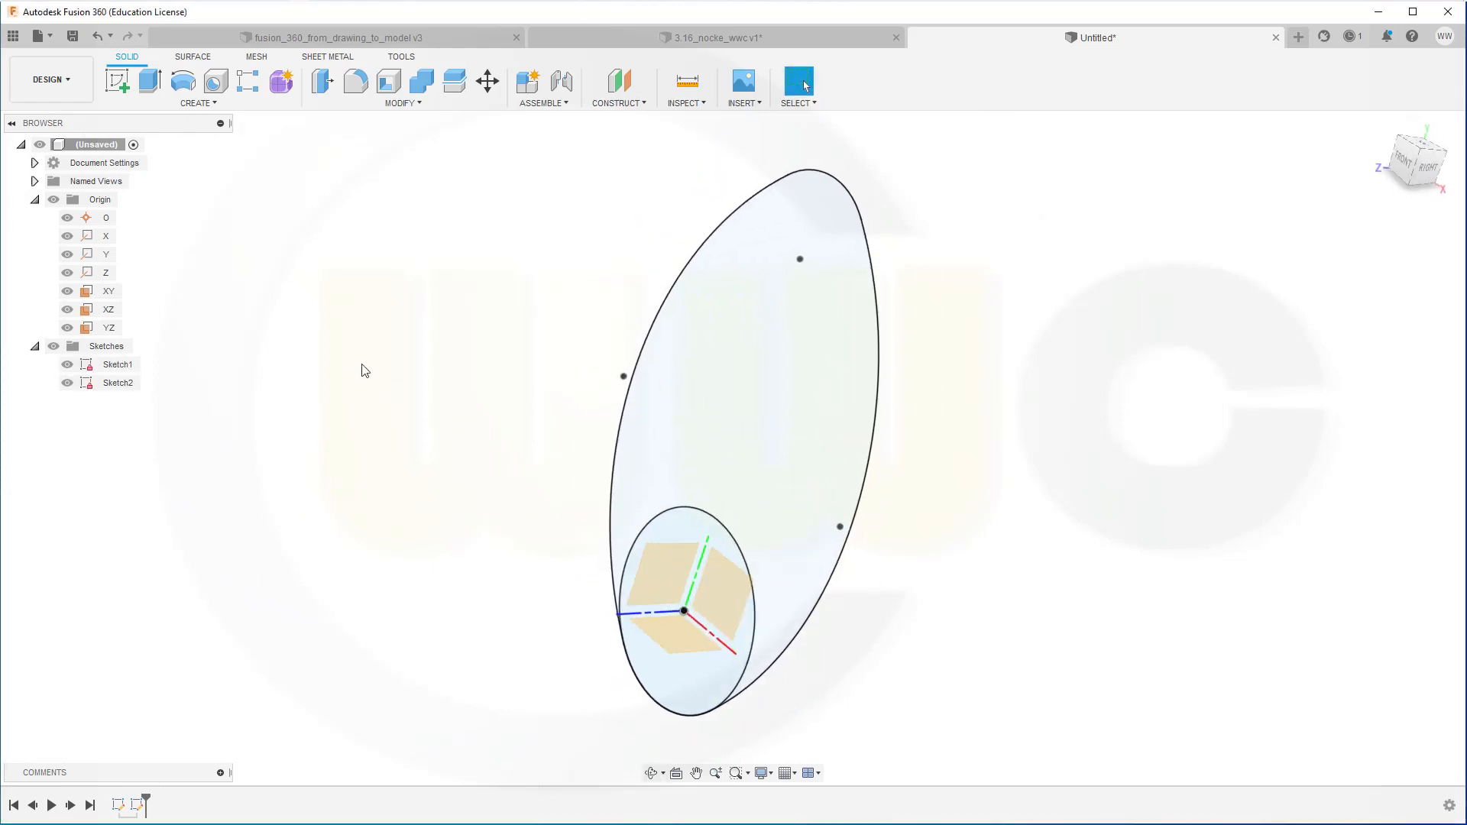
click(149, 80)
click(654, 334)
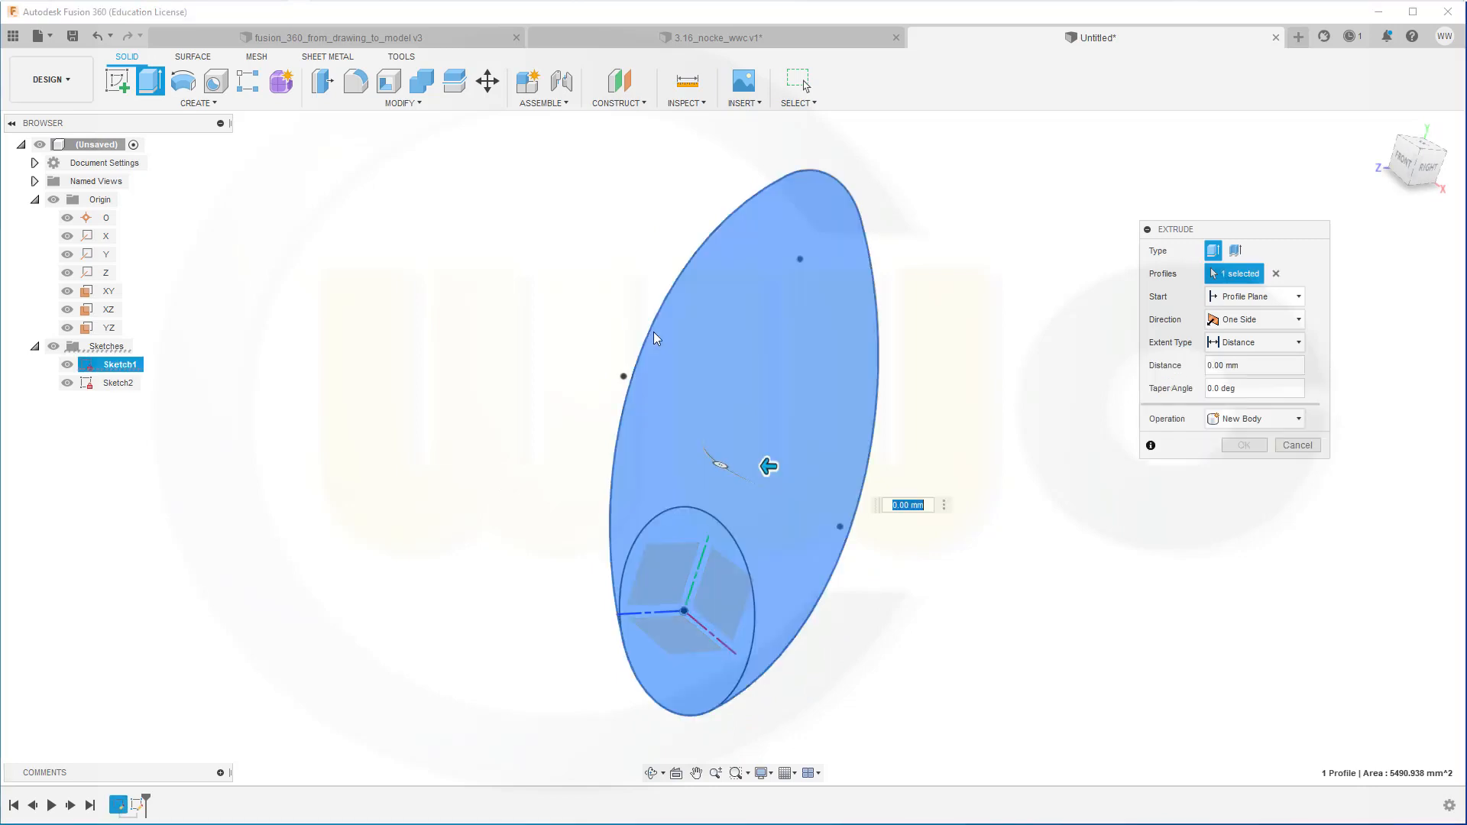
click(1298, 321)
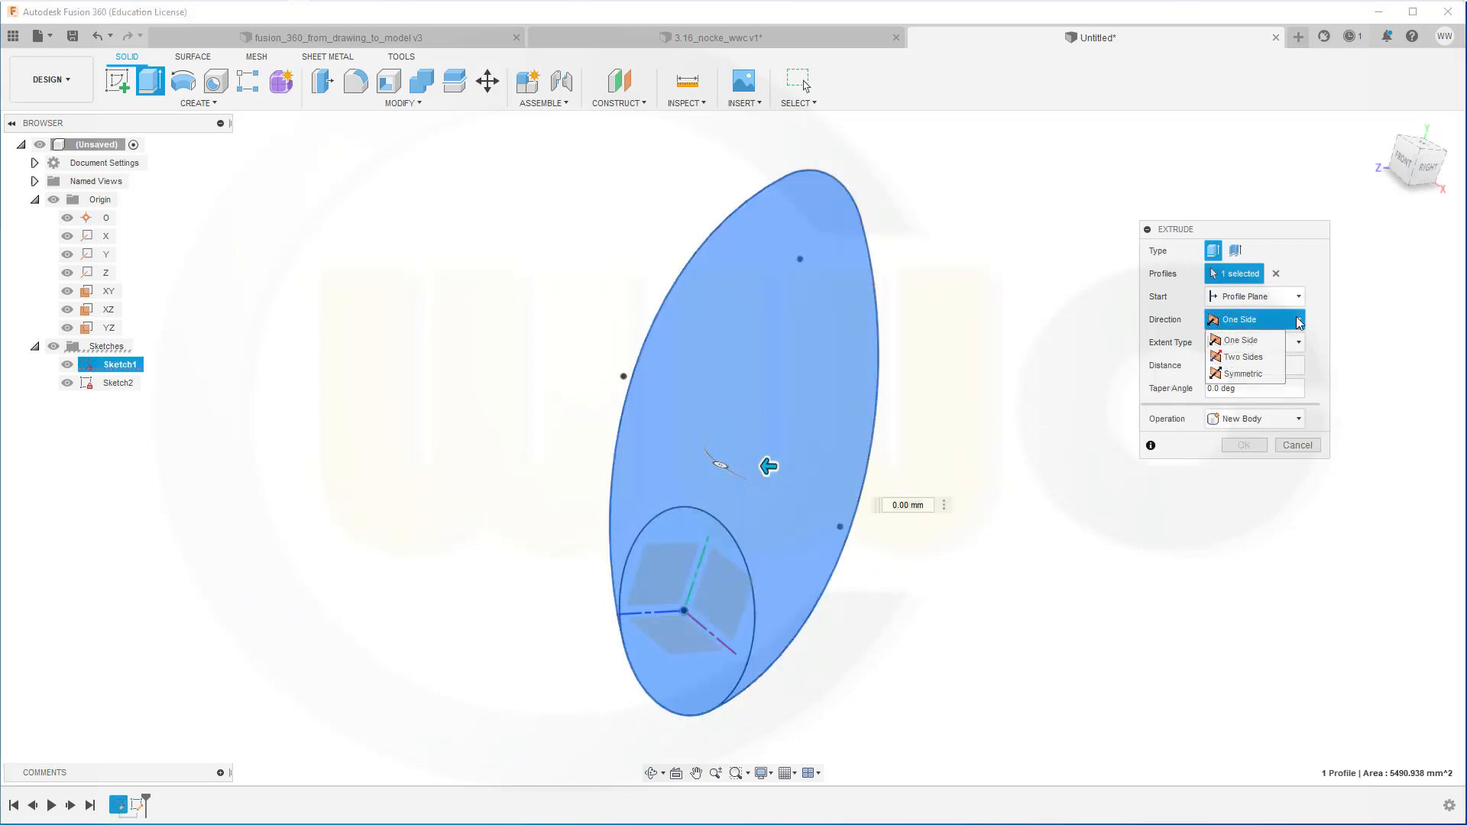
click(1252, 377)
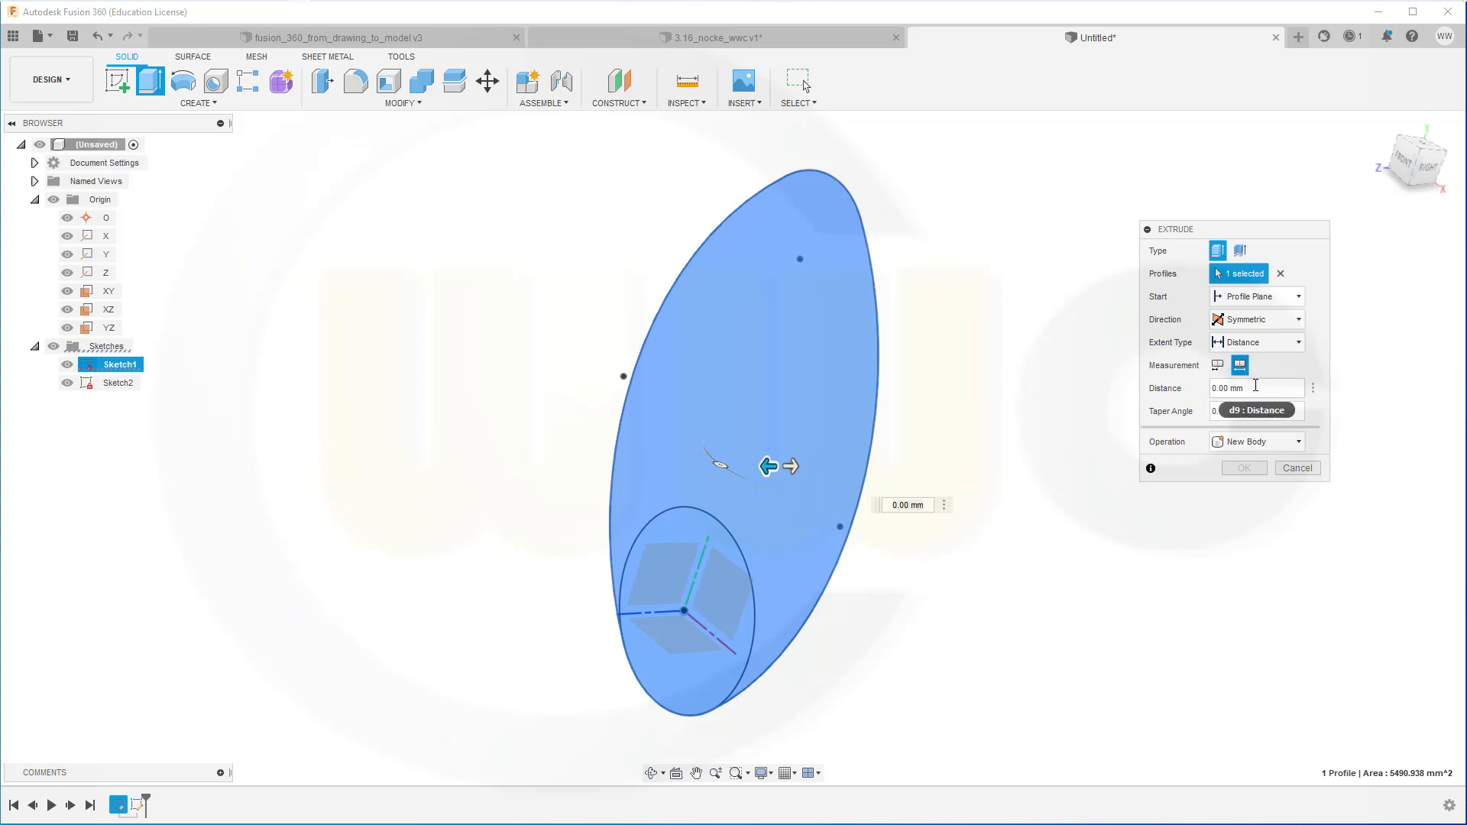
drag(1256, 388, 1162, 387)
text(10)
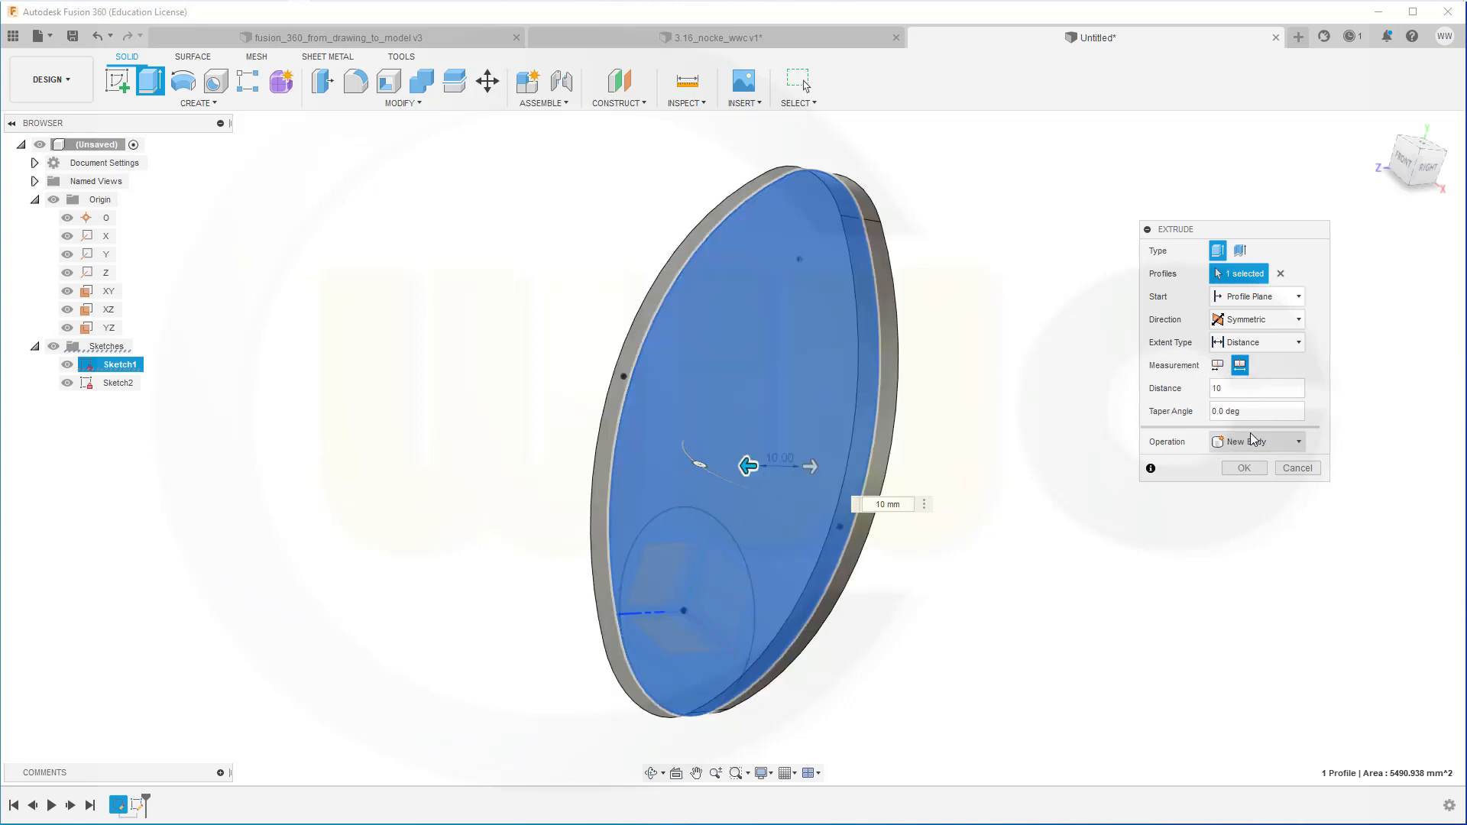
key(Return)
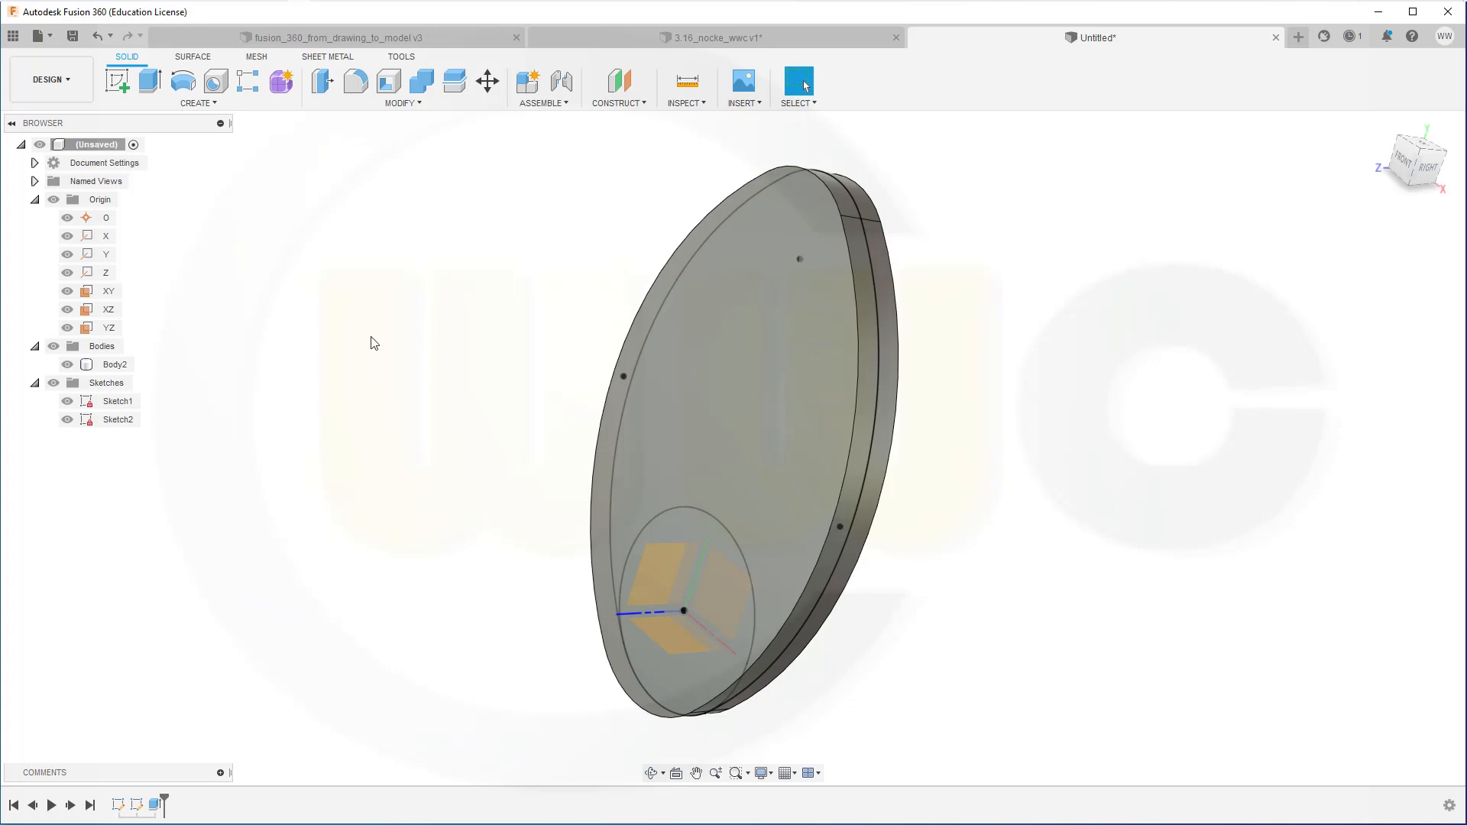
- Shell the cam body through its front and back faces with a 10 mm inside thickness
click(389, 81)
click(730, 382)
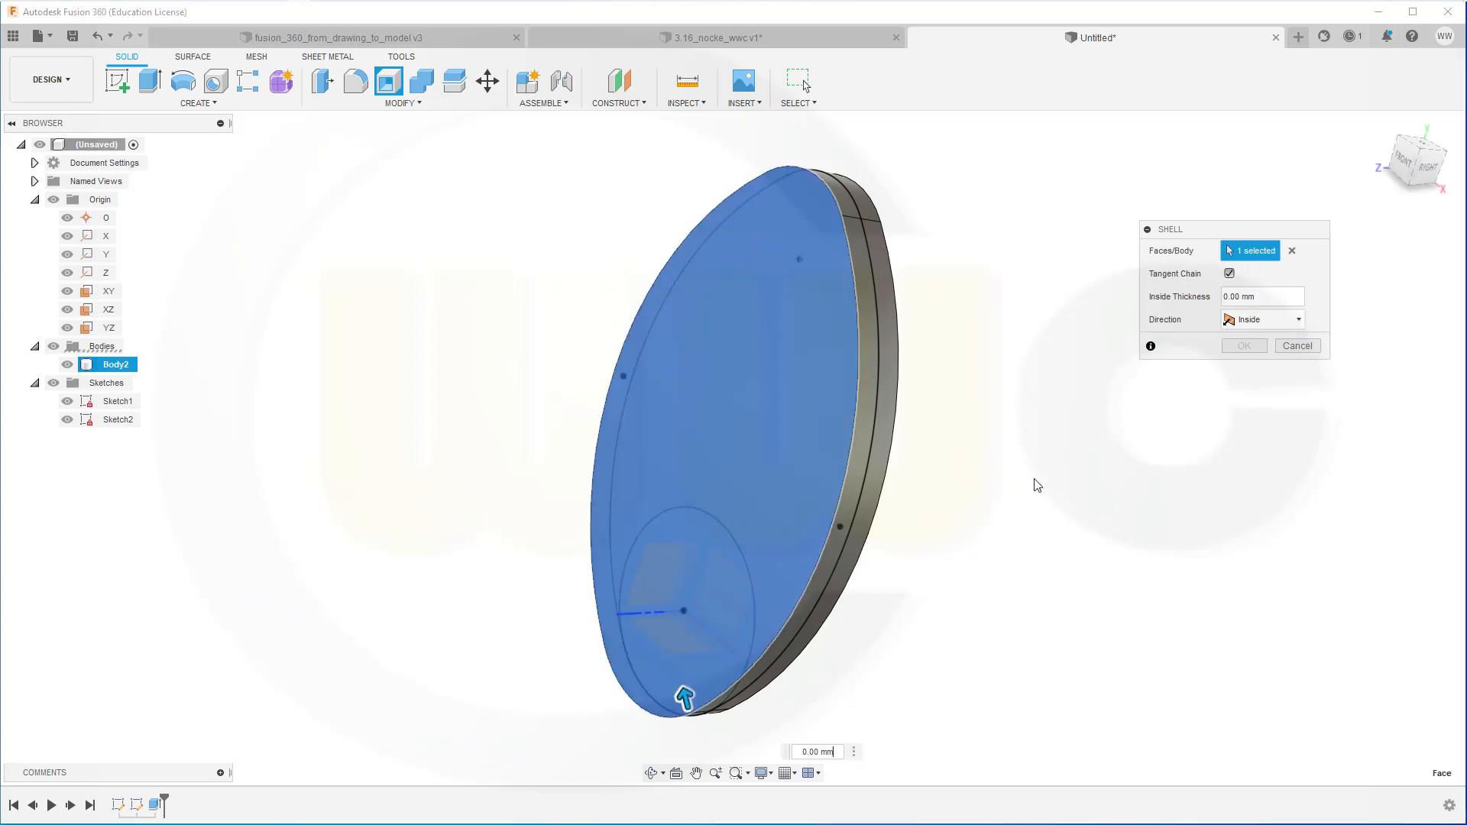
shift+middle_drag(1035, 485, 923, 471)
click(766, 401)
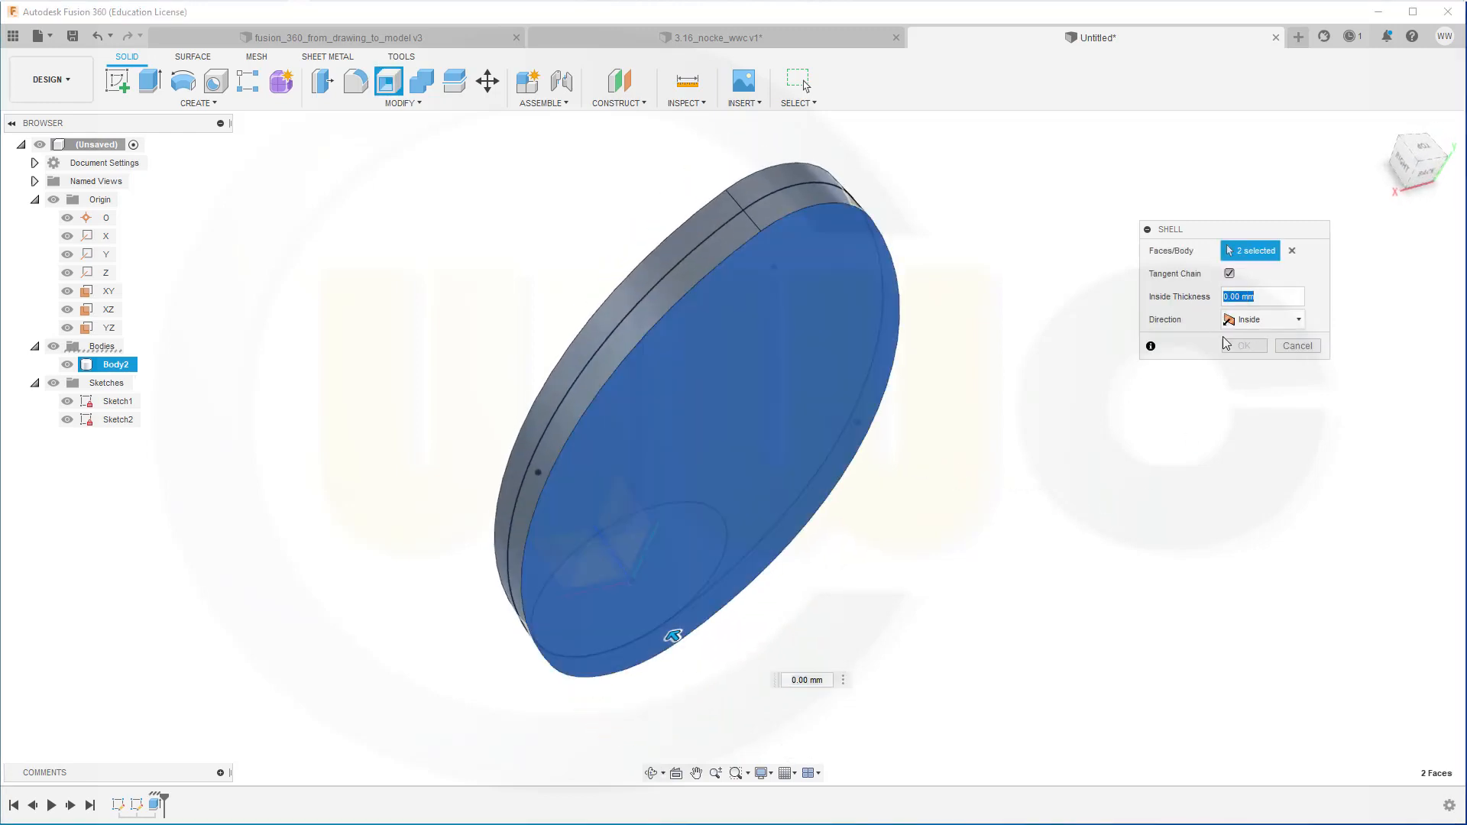
text(10)
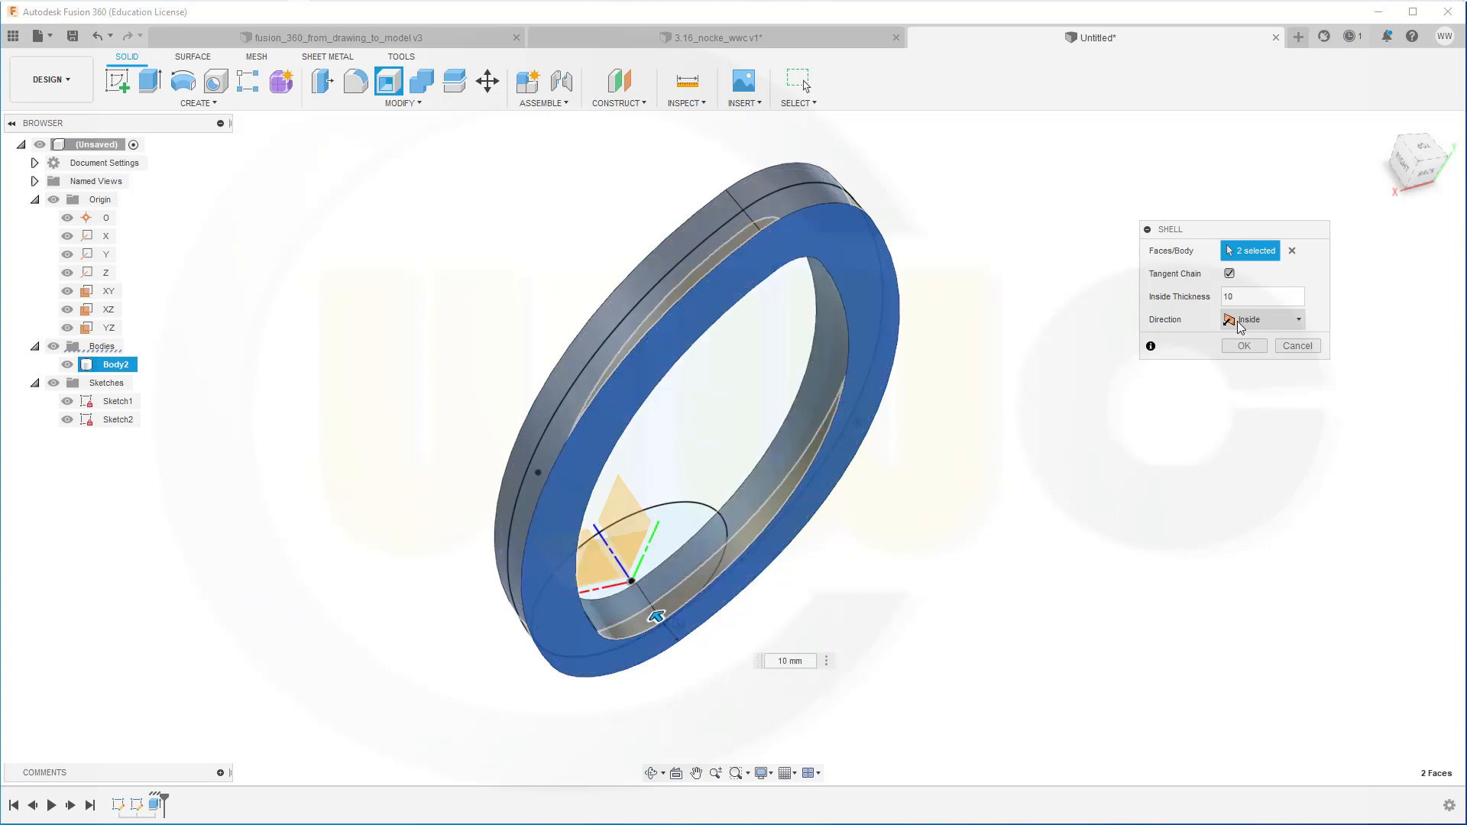
click(1243, 344)
click(420, 386)
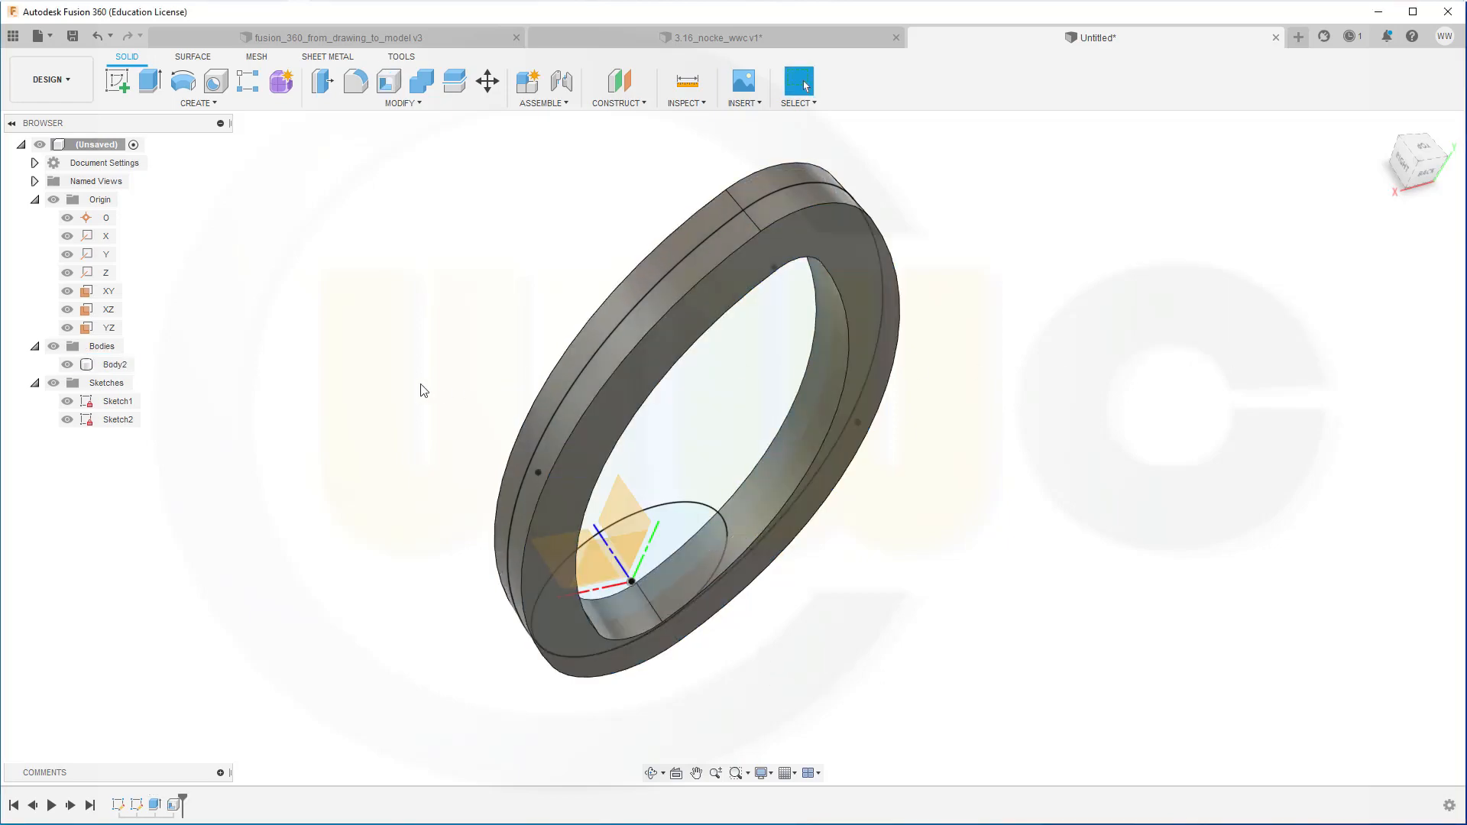
- Hide the shelled ring body and extrude the cam outline symmetrically by 5 mm whole length as a new body
mouse_move(419, 387)
shift+middle_down()
mouse_move(455, 319)
mouse_move(593, 357)
mouse_move(612, 278)
mouse_move(547, 262)
mouse_move(544, 305)
shift+middle_up()
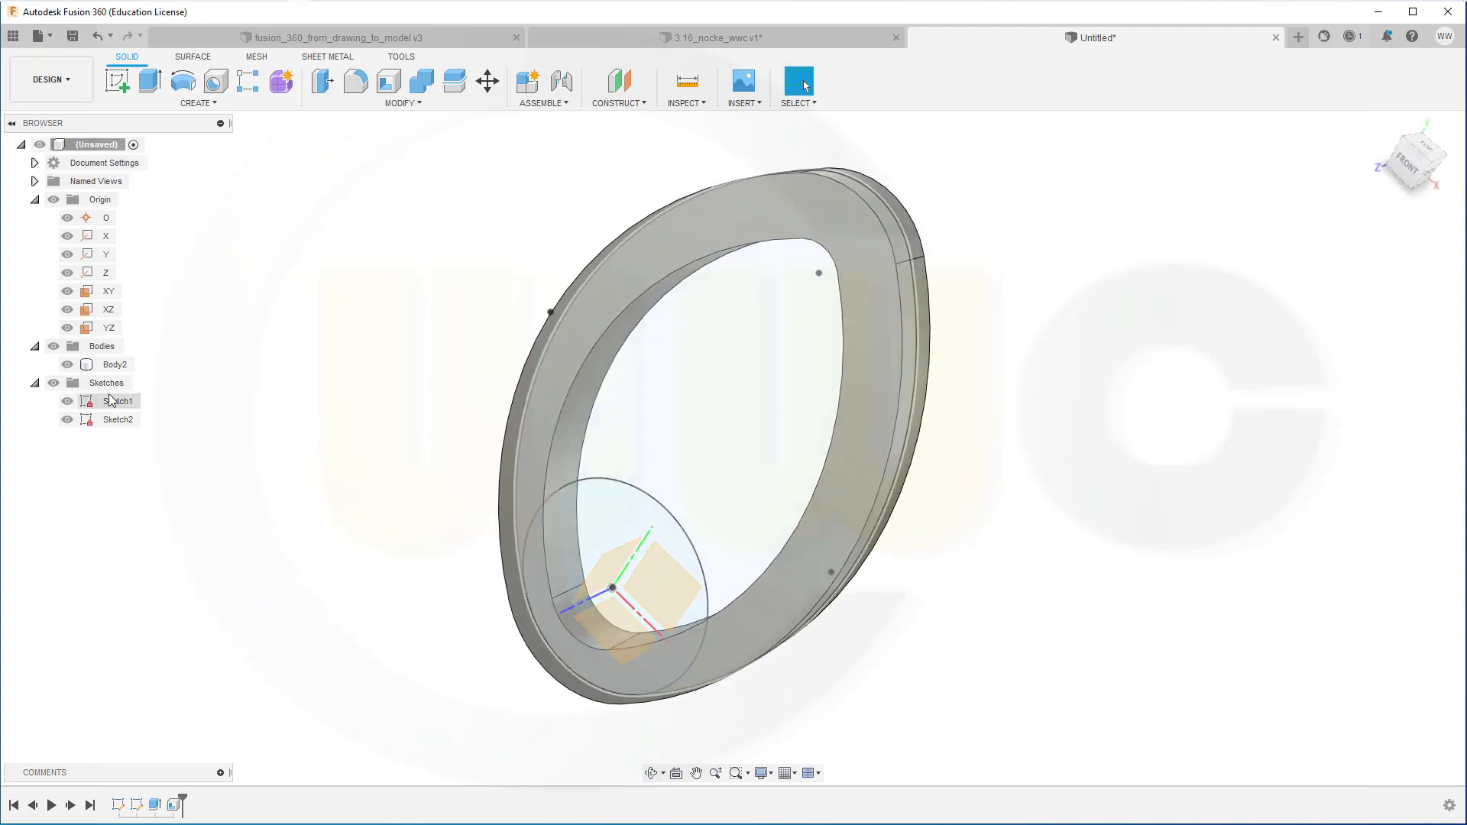
click(68, 365)
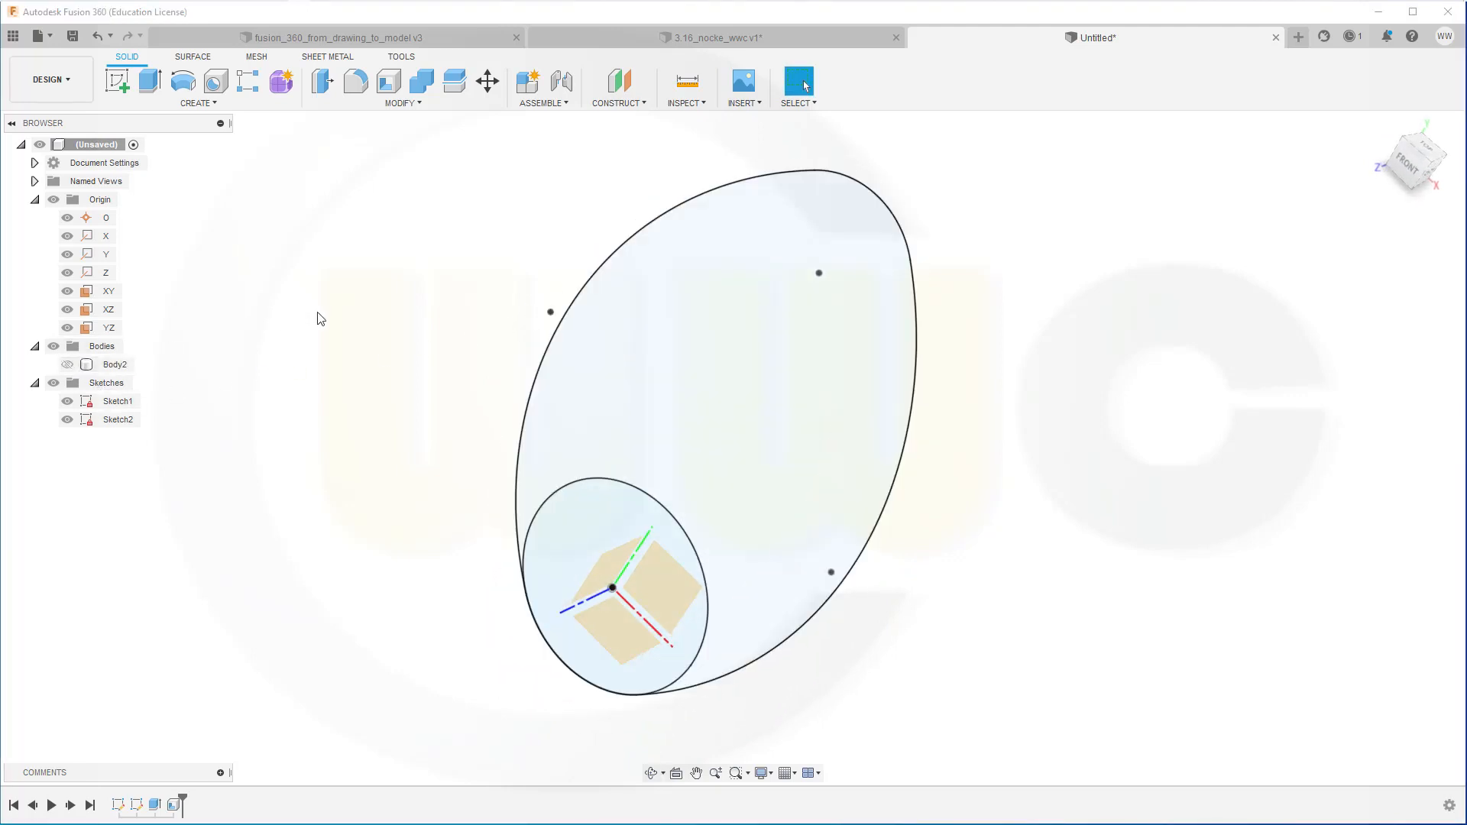
click(116, 401)
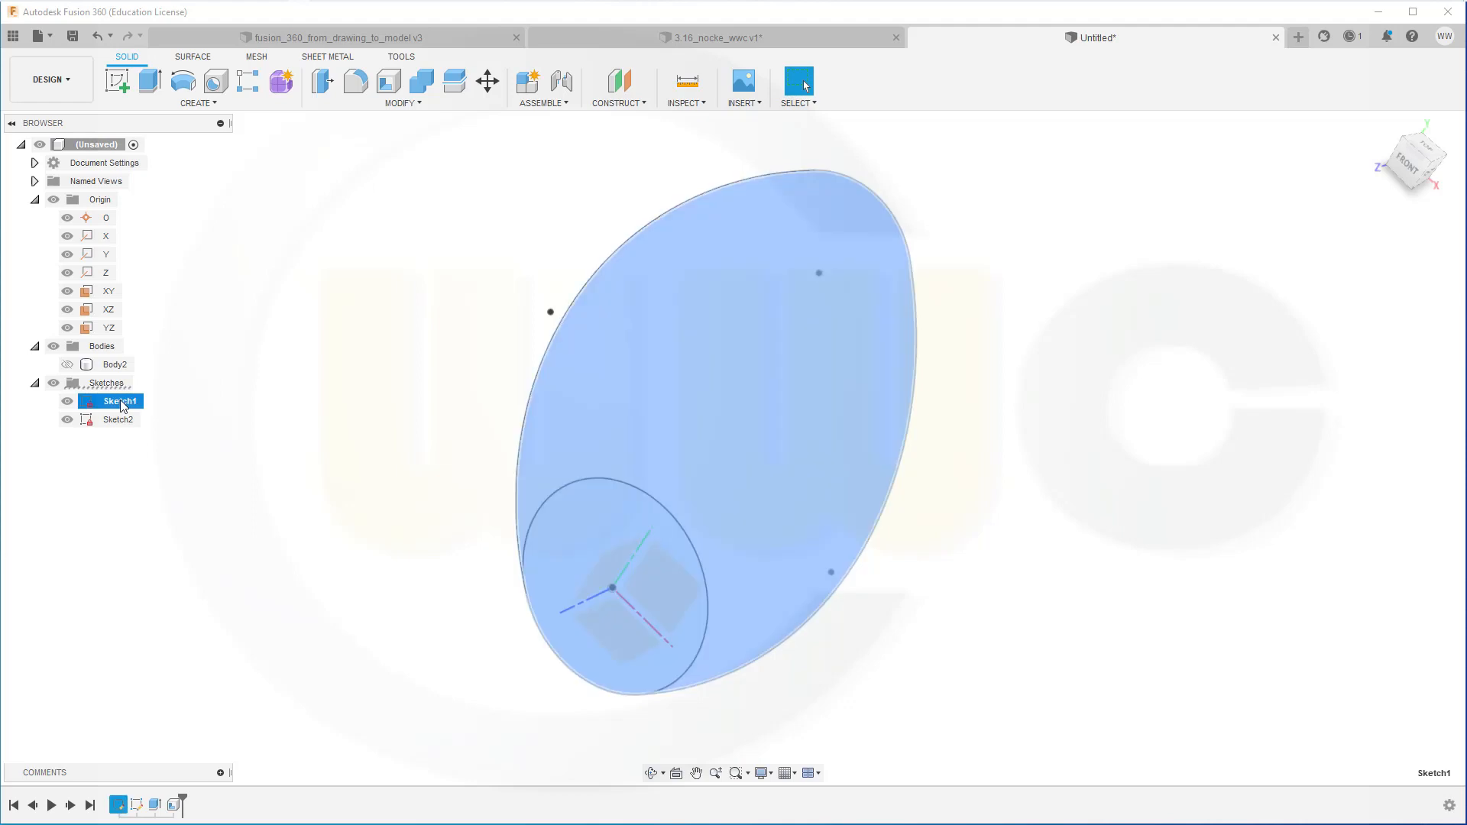
click(150, 80)
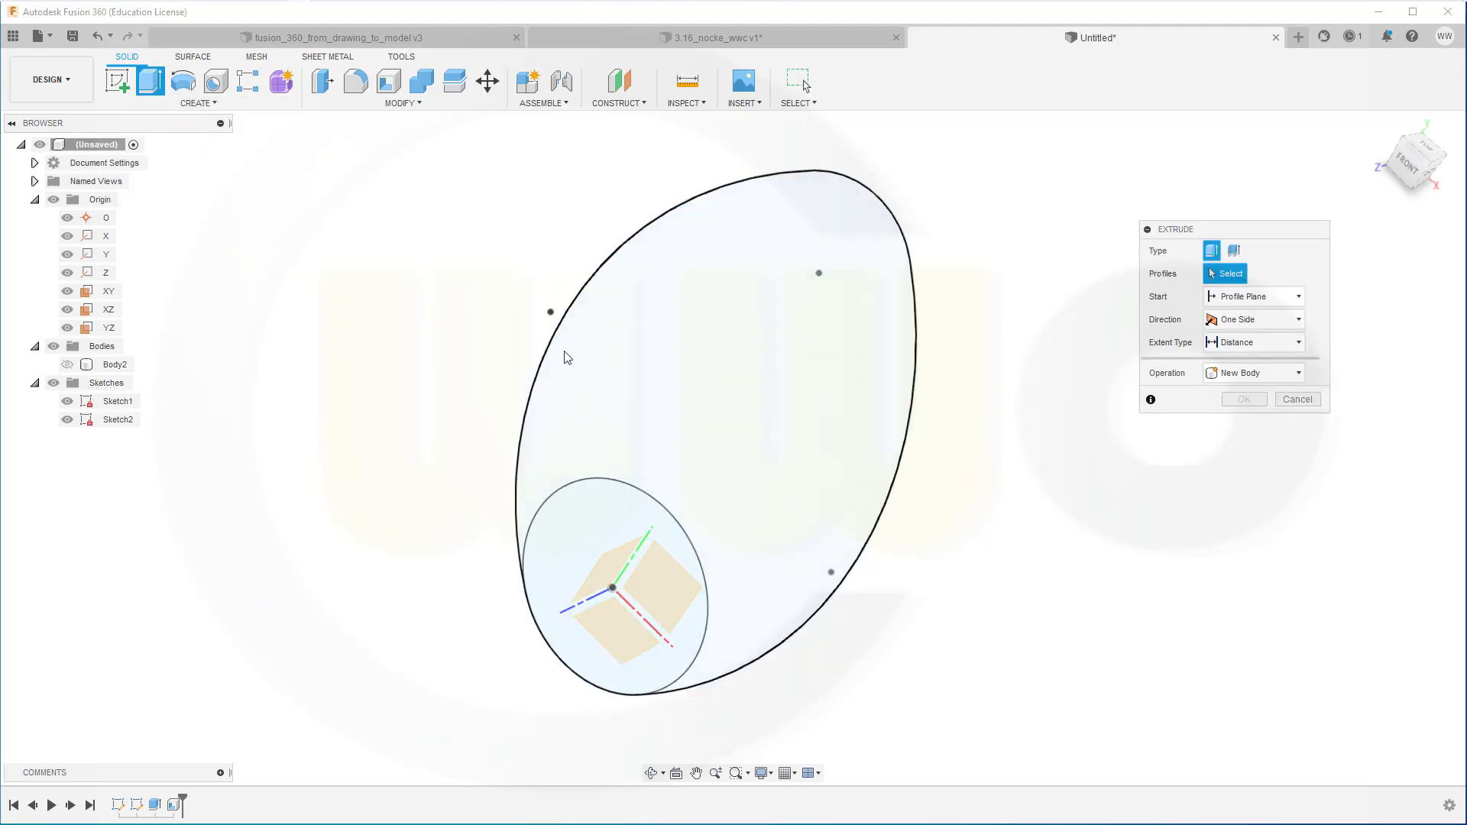
click(566, 338)
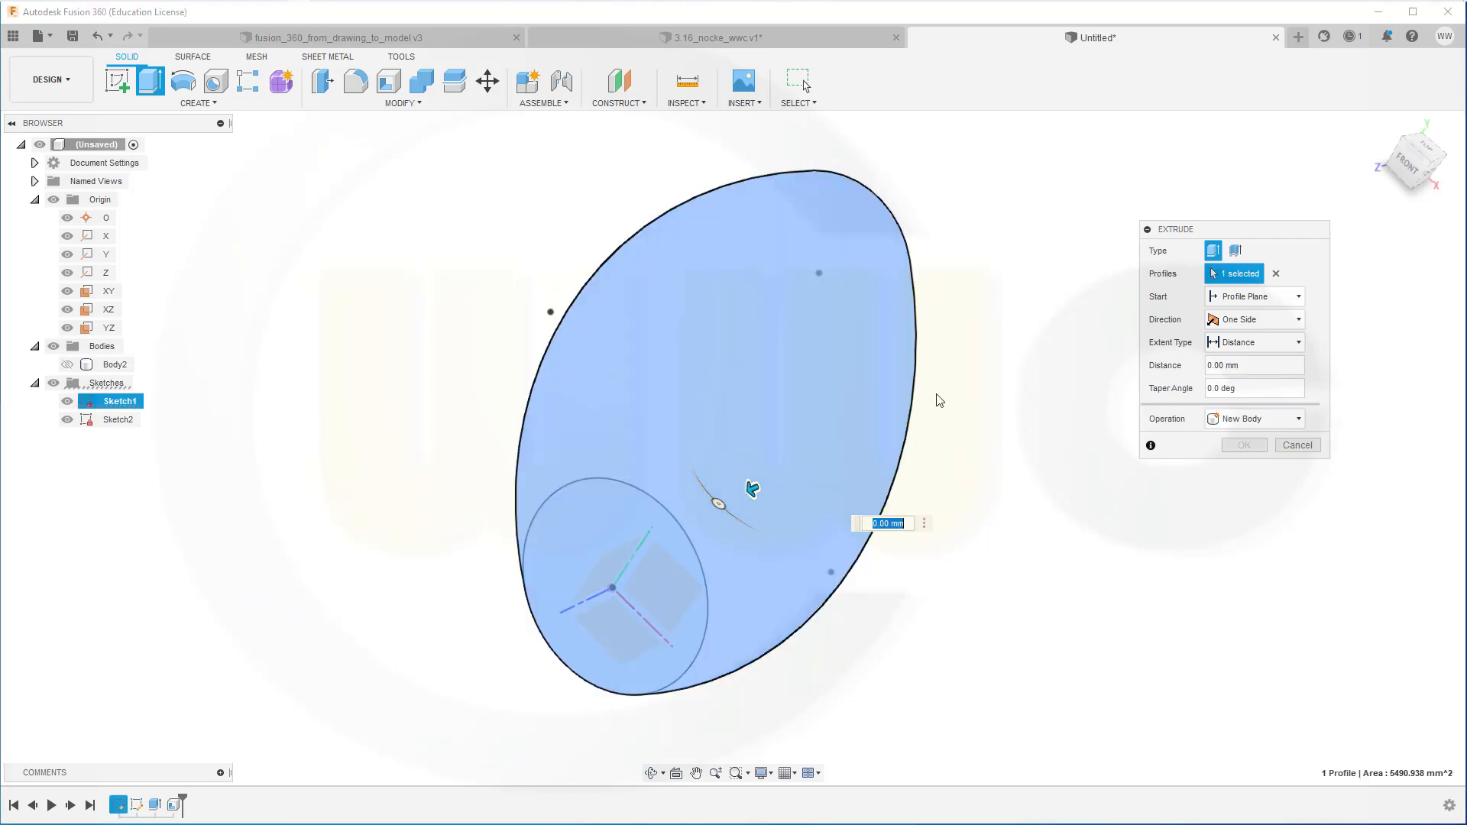
click(1299, 321)
click(1254, 370)
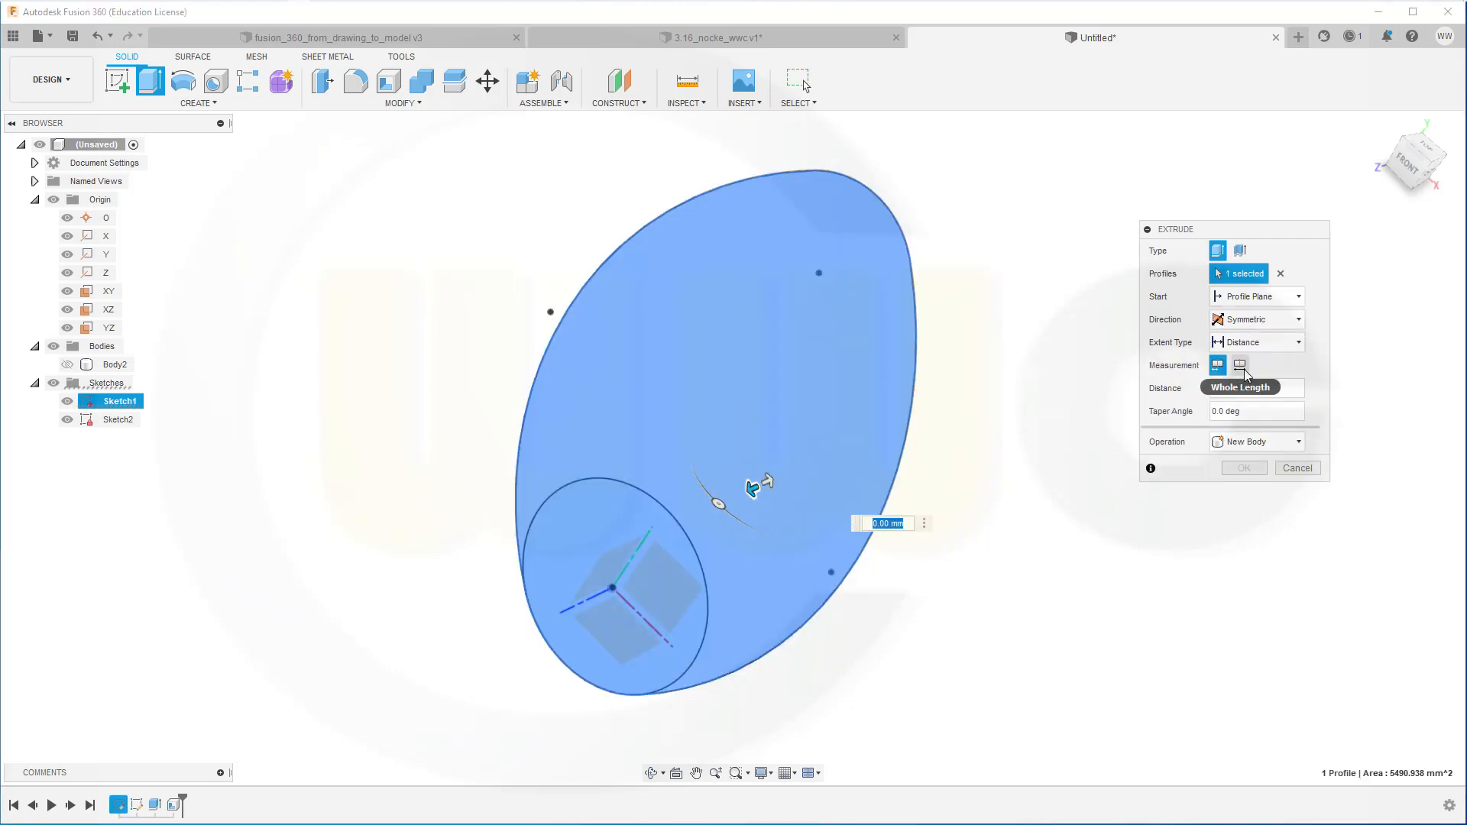
click(1241, 367)
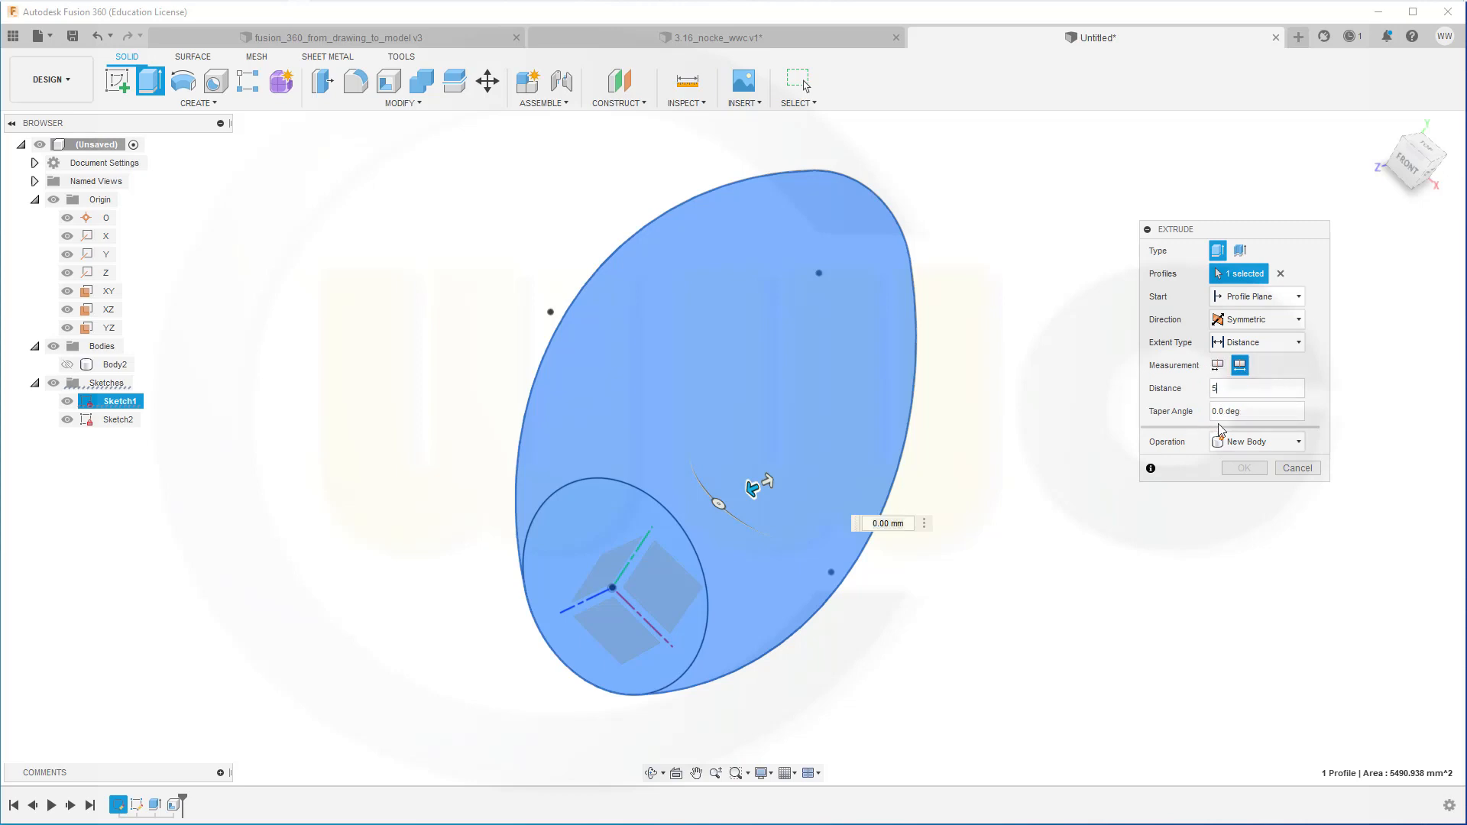
key(Return)
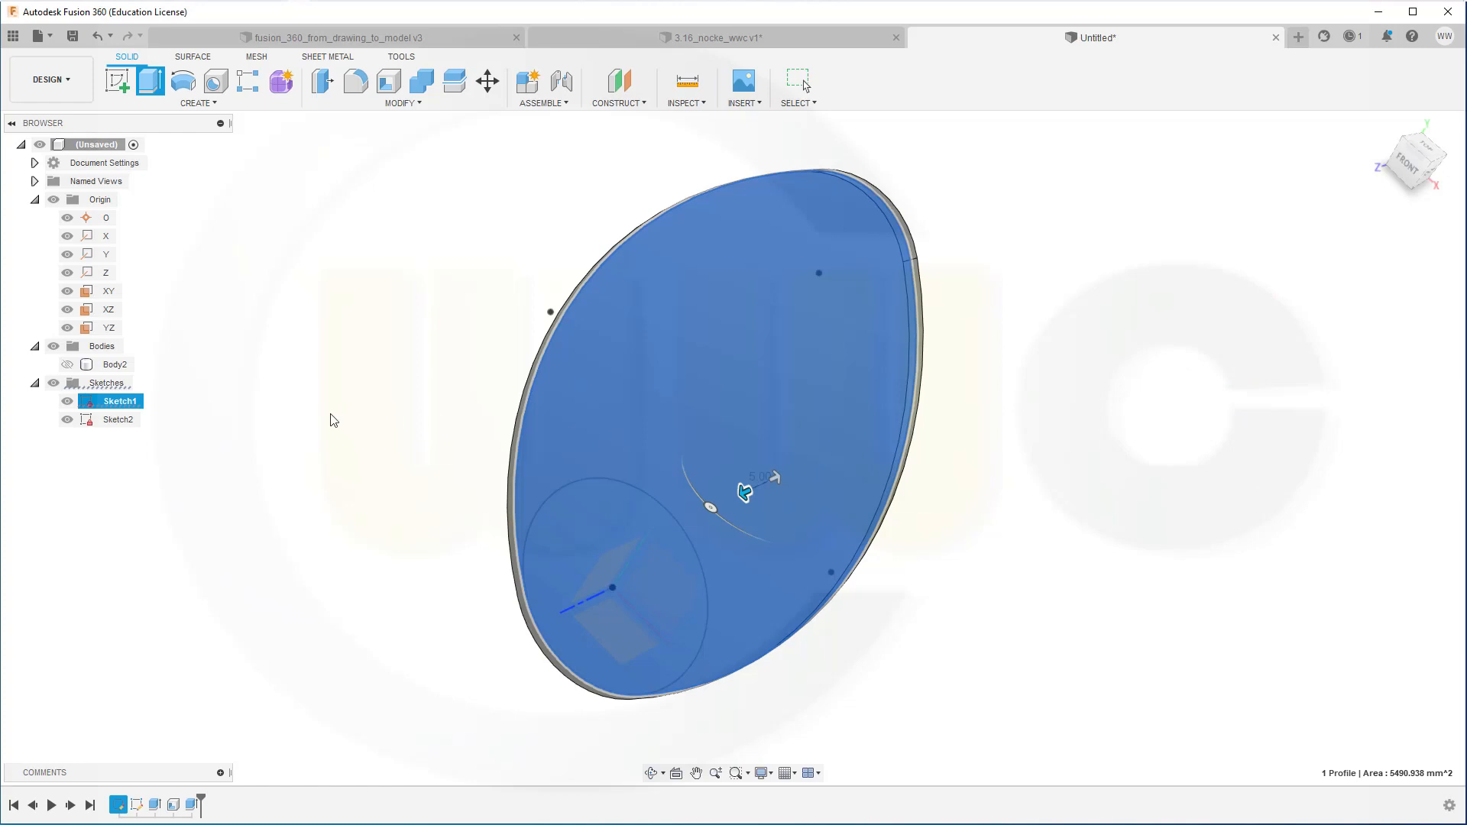
- Show the shelled ring body again and highlight it to check how it sits against the thin web body
click(67, 364)
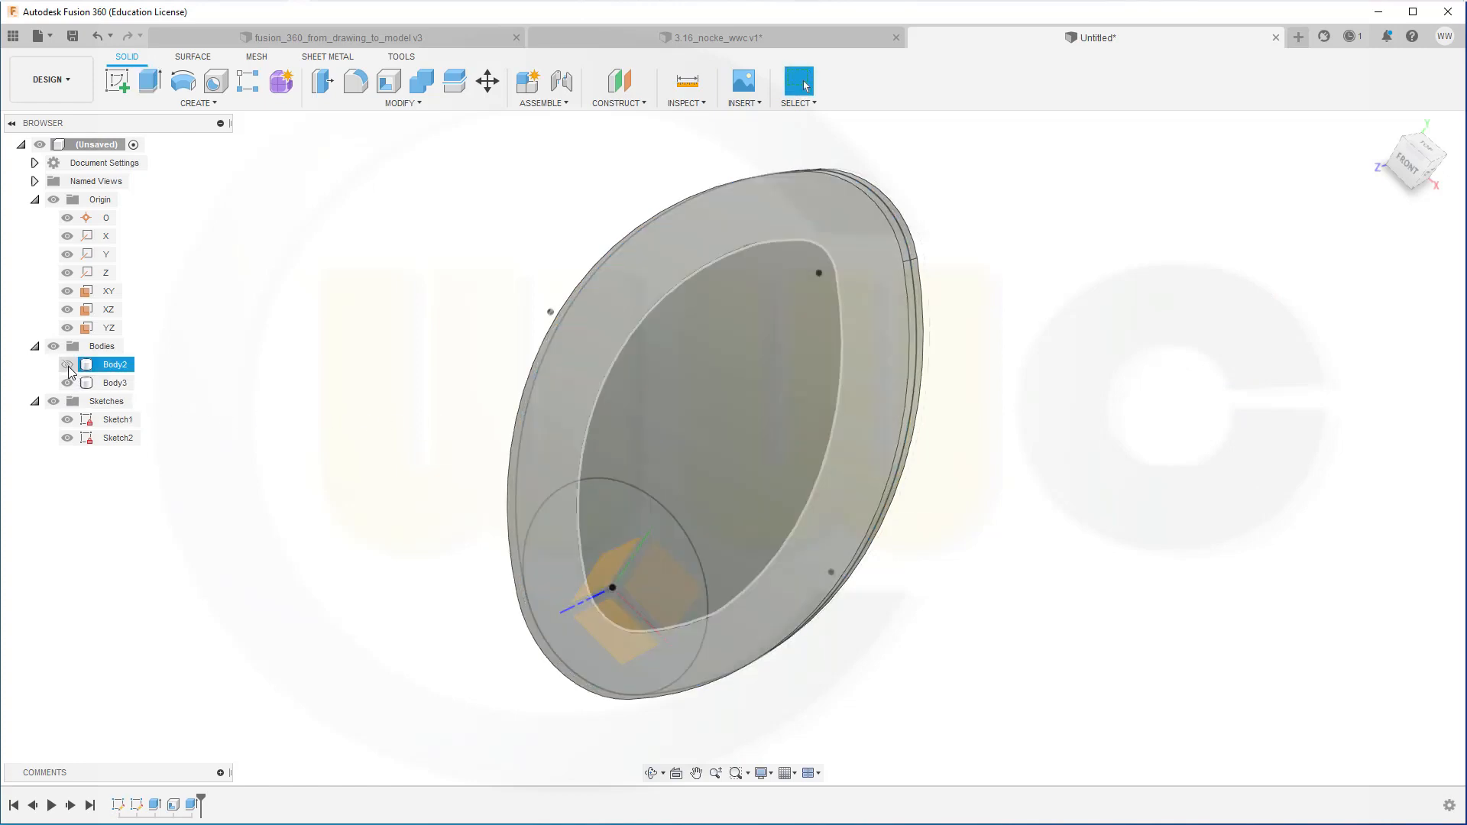
click(98, 366)
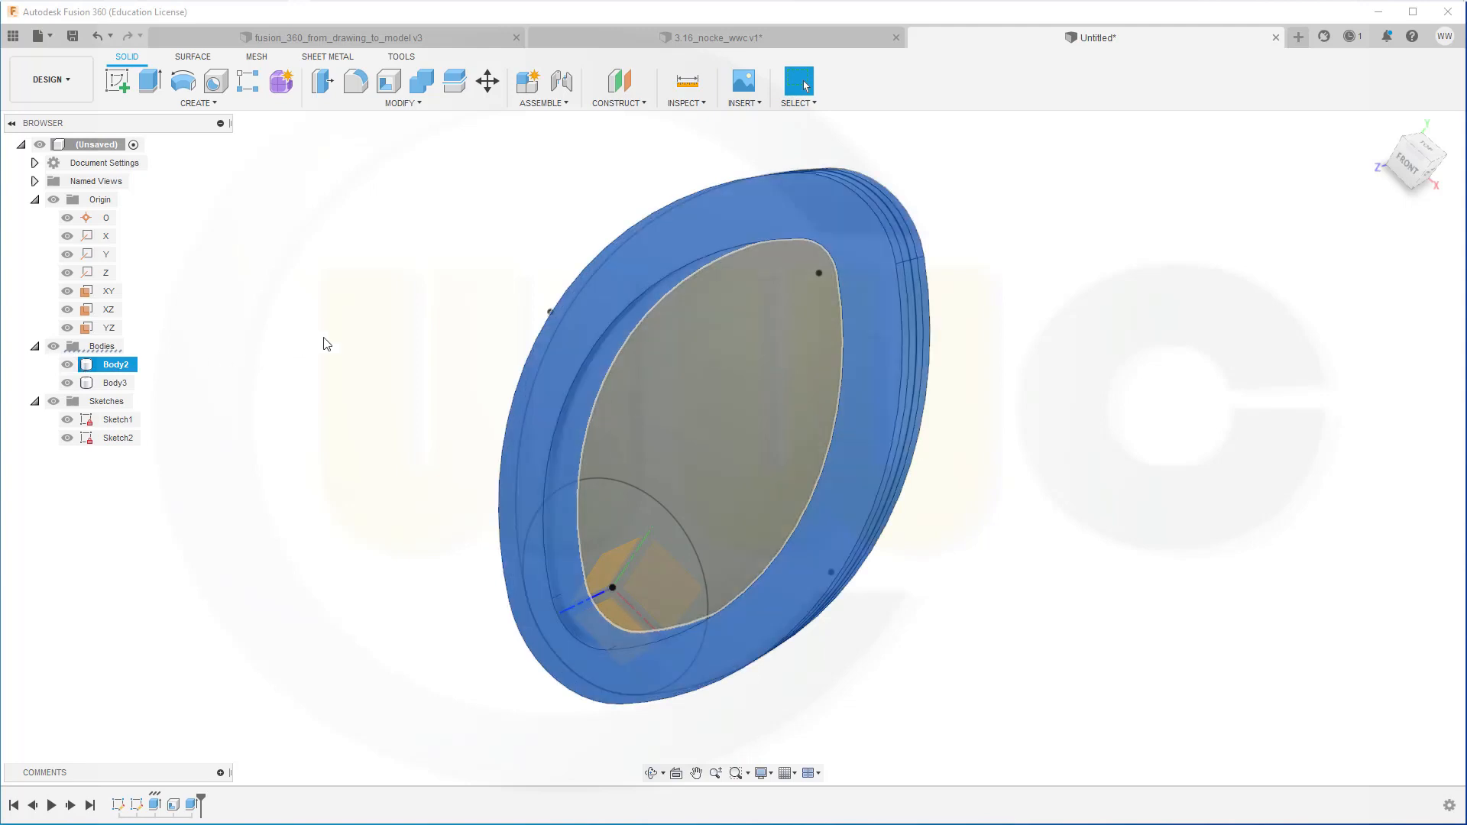
click(246, 441)
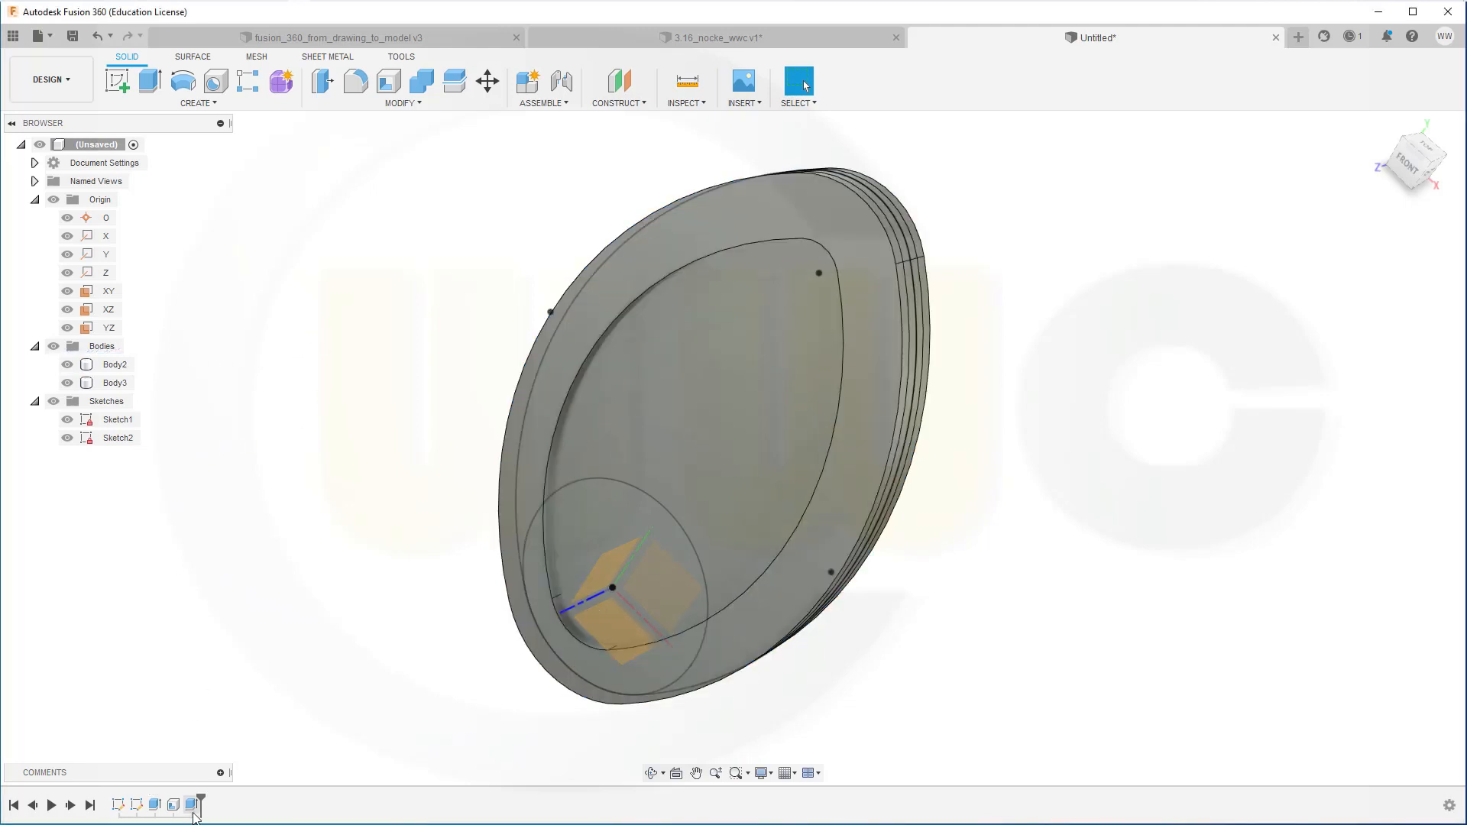
- Edit the 5 mm web extrusion to use the Join operation so it merges with the shelled rim
double_click(173, 805)
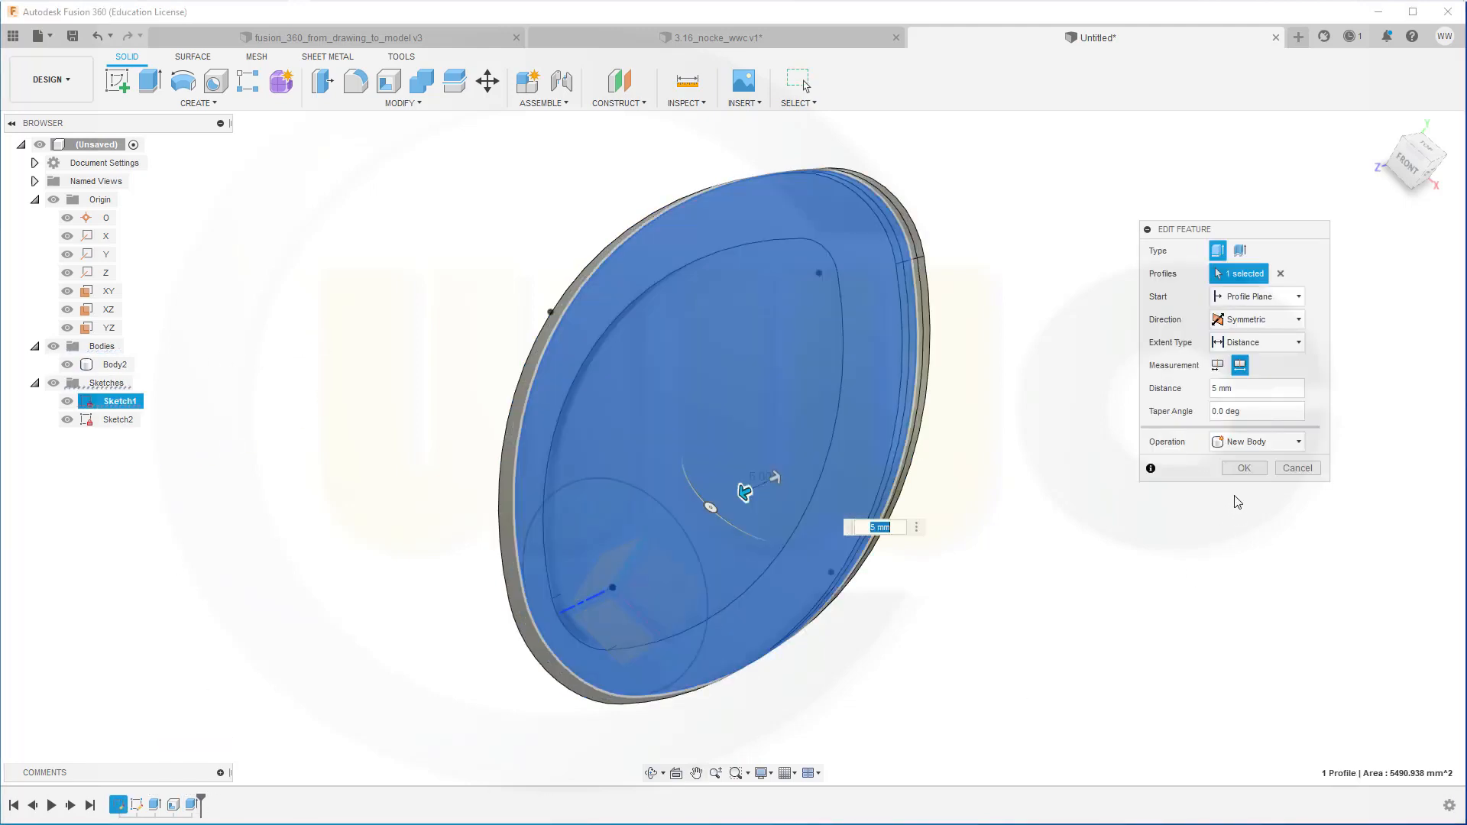
click(1297, 442)
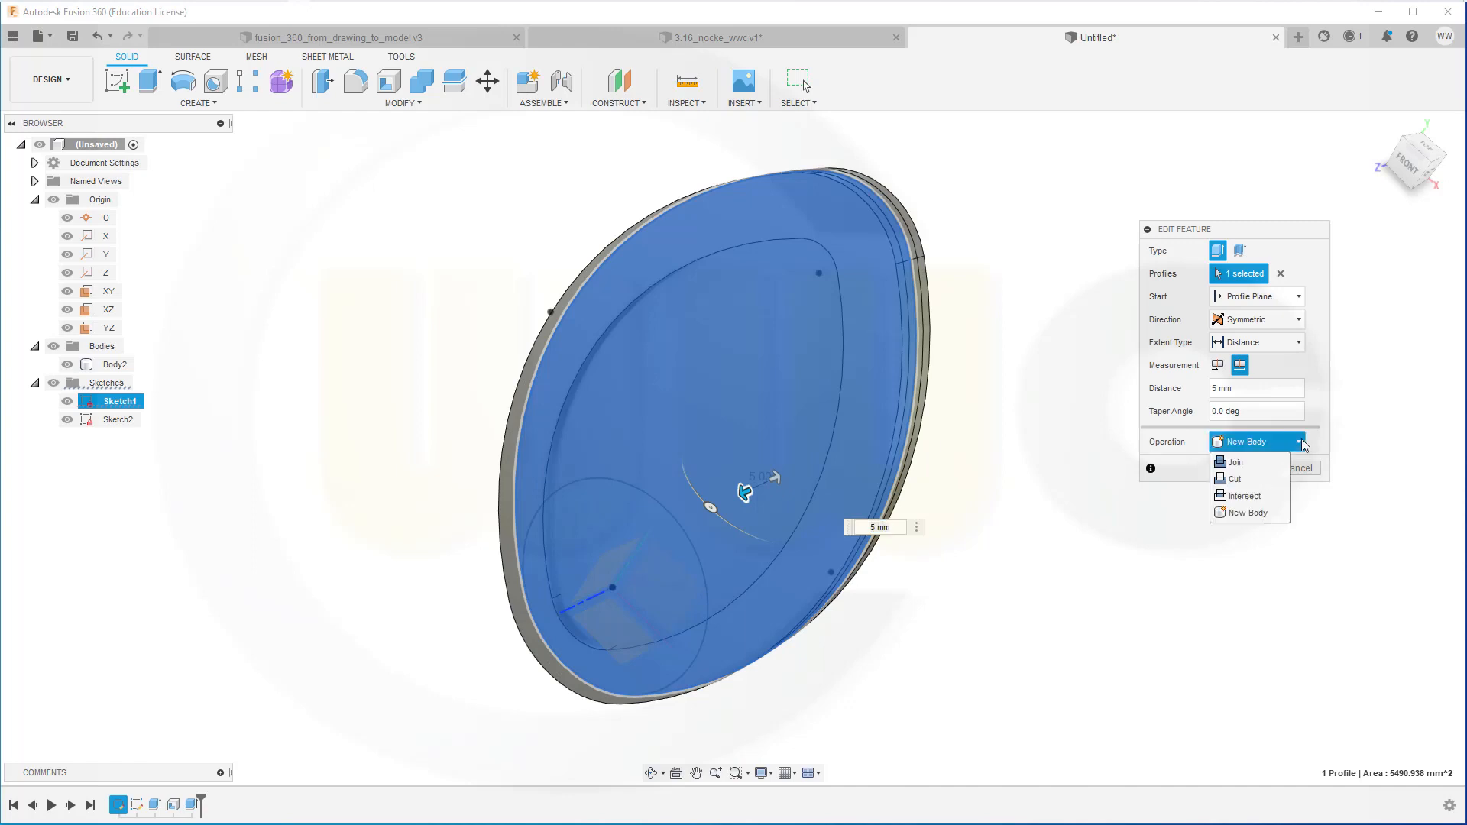
click(1236, 462)
click(1239, 468)
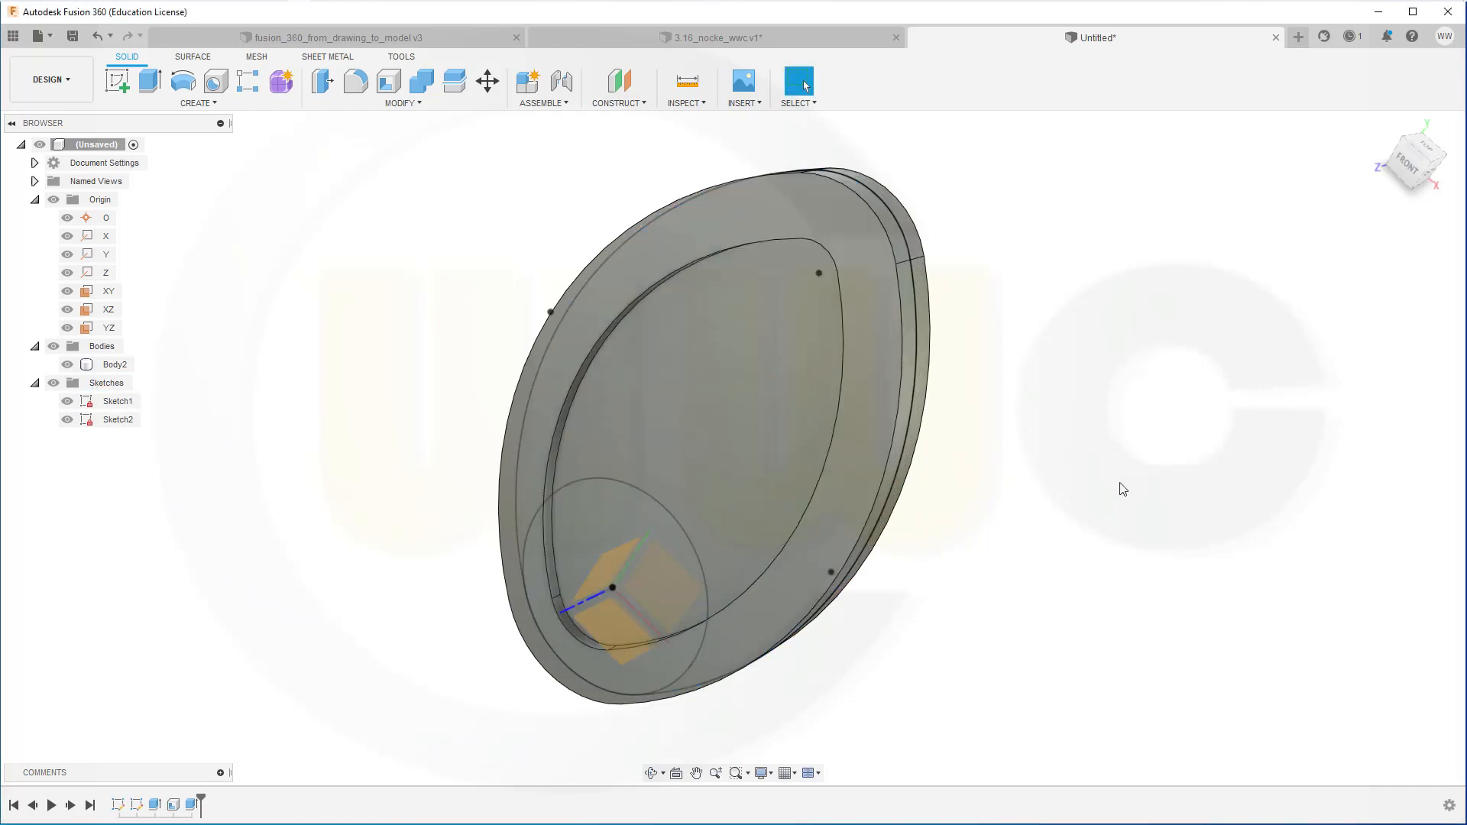
- Extrude the 40 mm circle symmetrically by 20 mm whole length and join it to the cam body as a hub
mouse_move(1062, 452)
shift+middle_down()
mouse_move(999, 419)
mouse_move(989, 360)
mouse_move(1019, 429)
shift+middle_up()
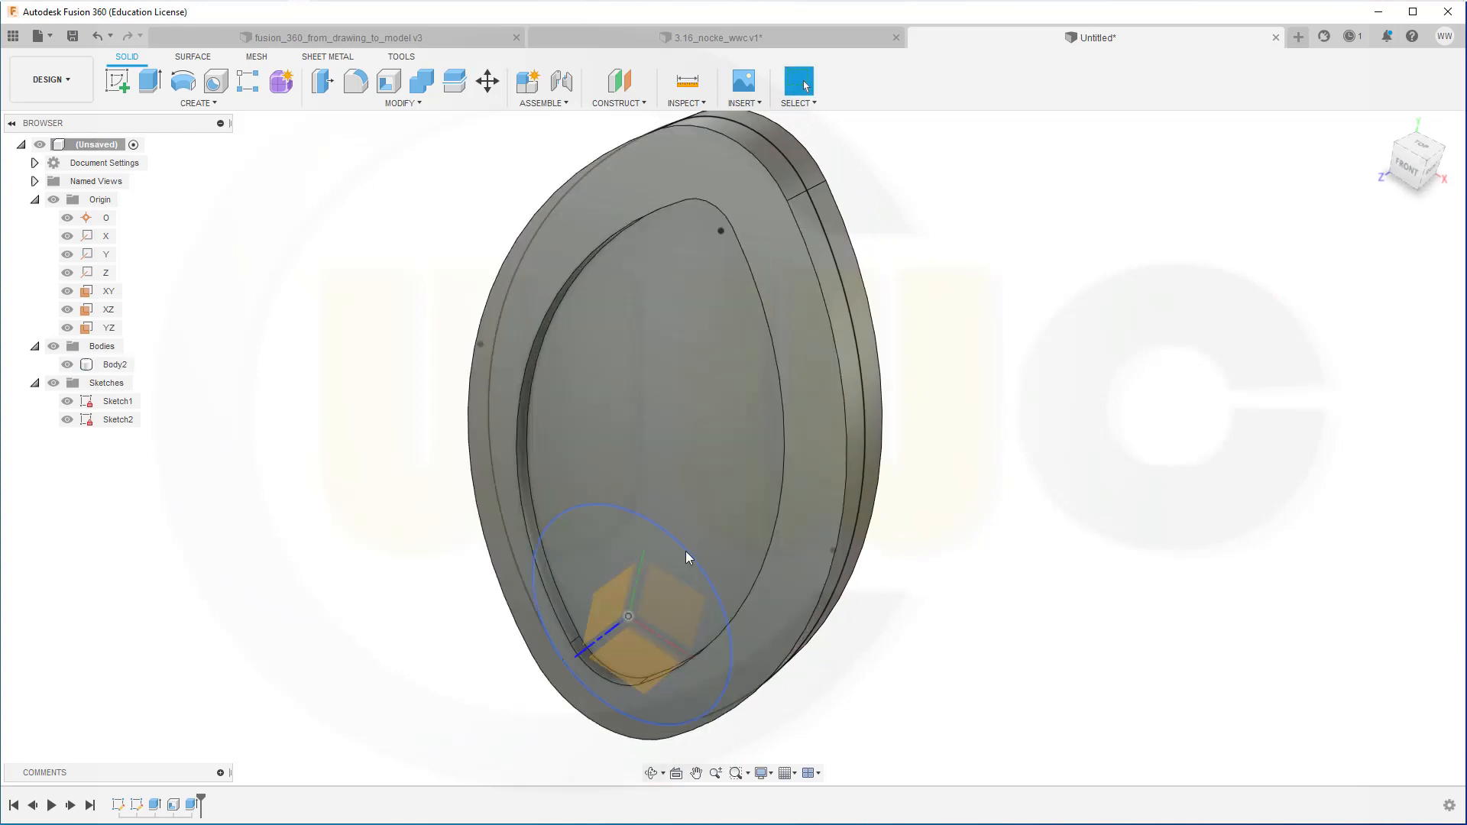
click(150, 80)
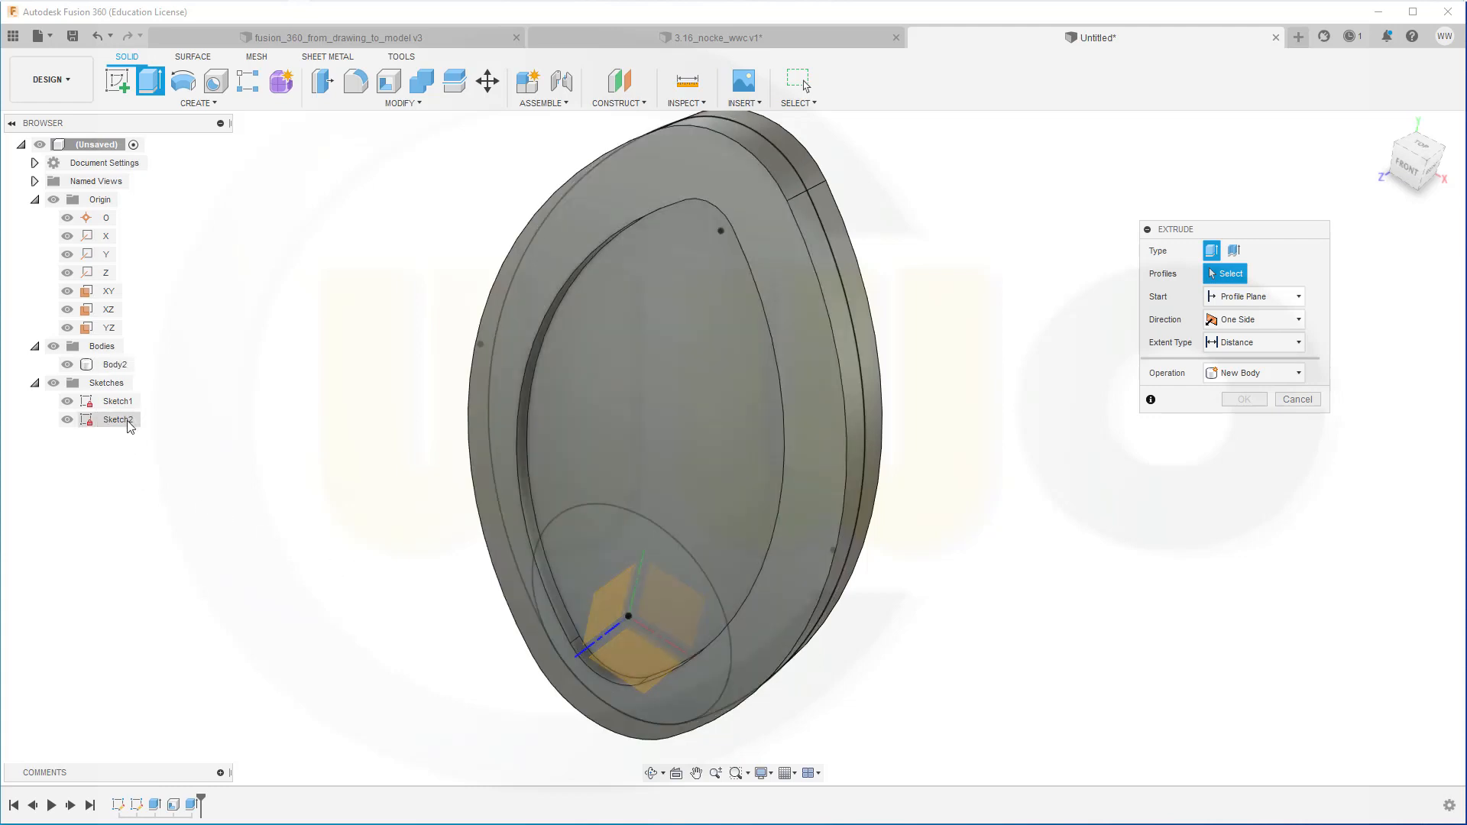
click(67, 365)
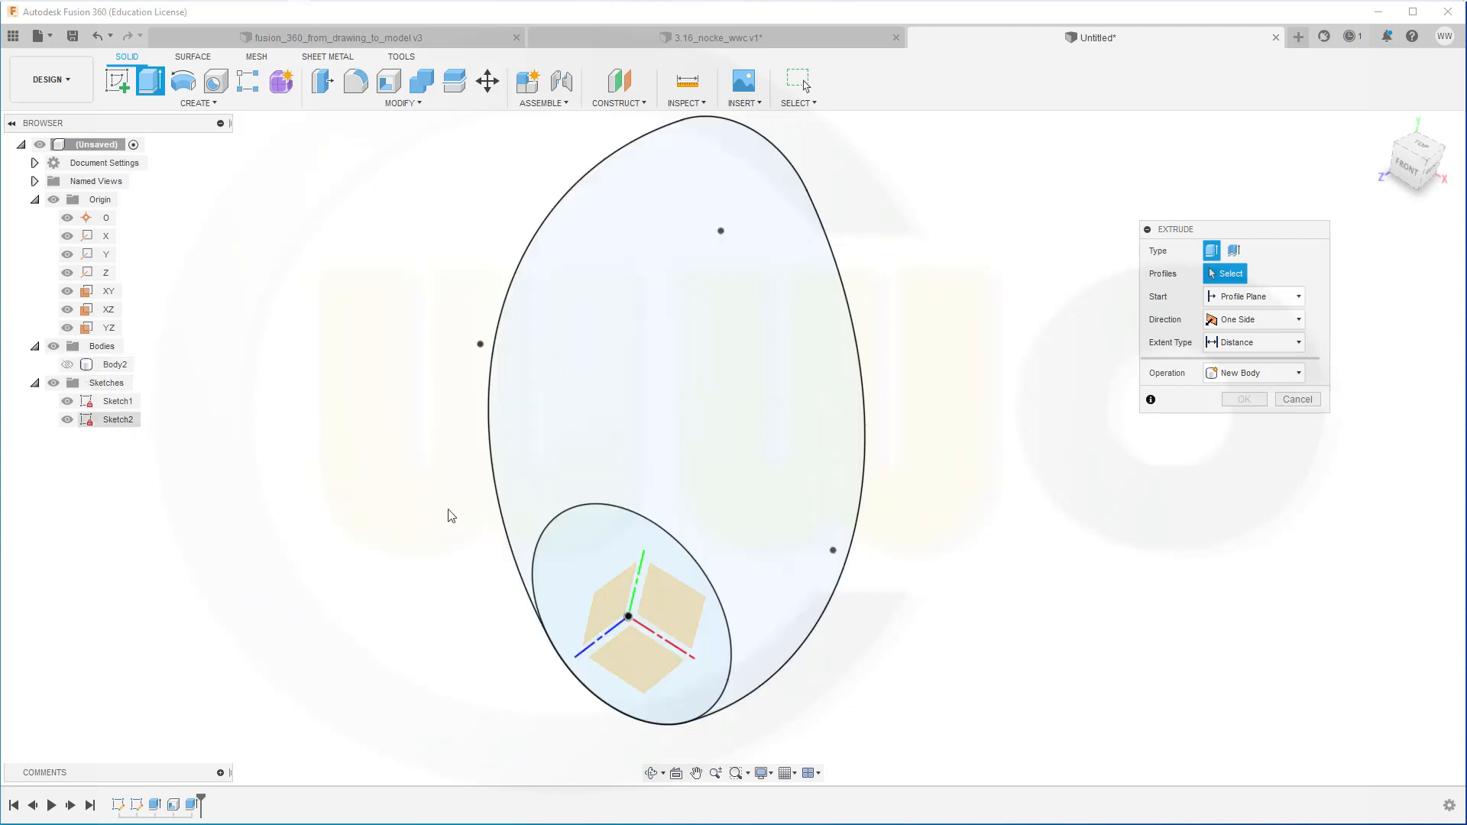
click(577, 547)
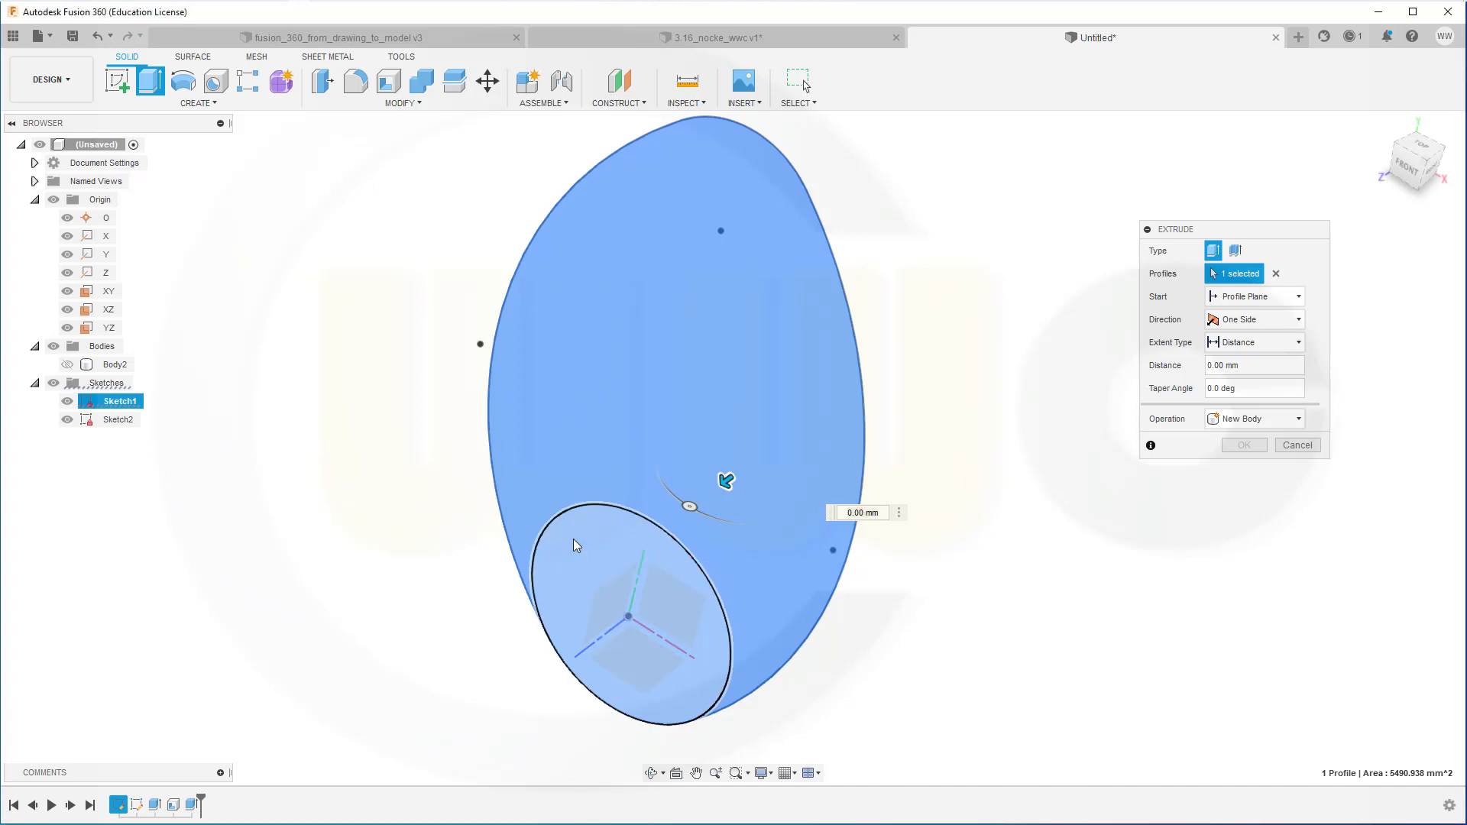
click(577, 546)
click(673, 425)
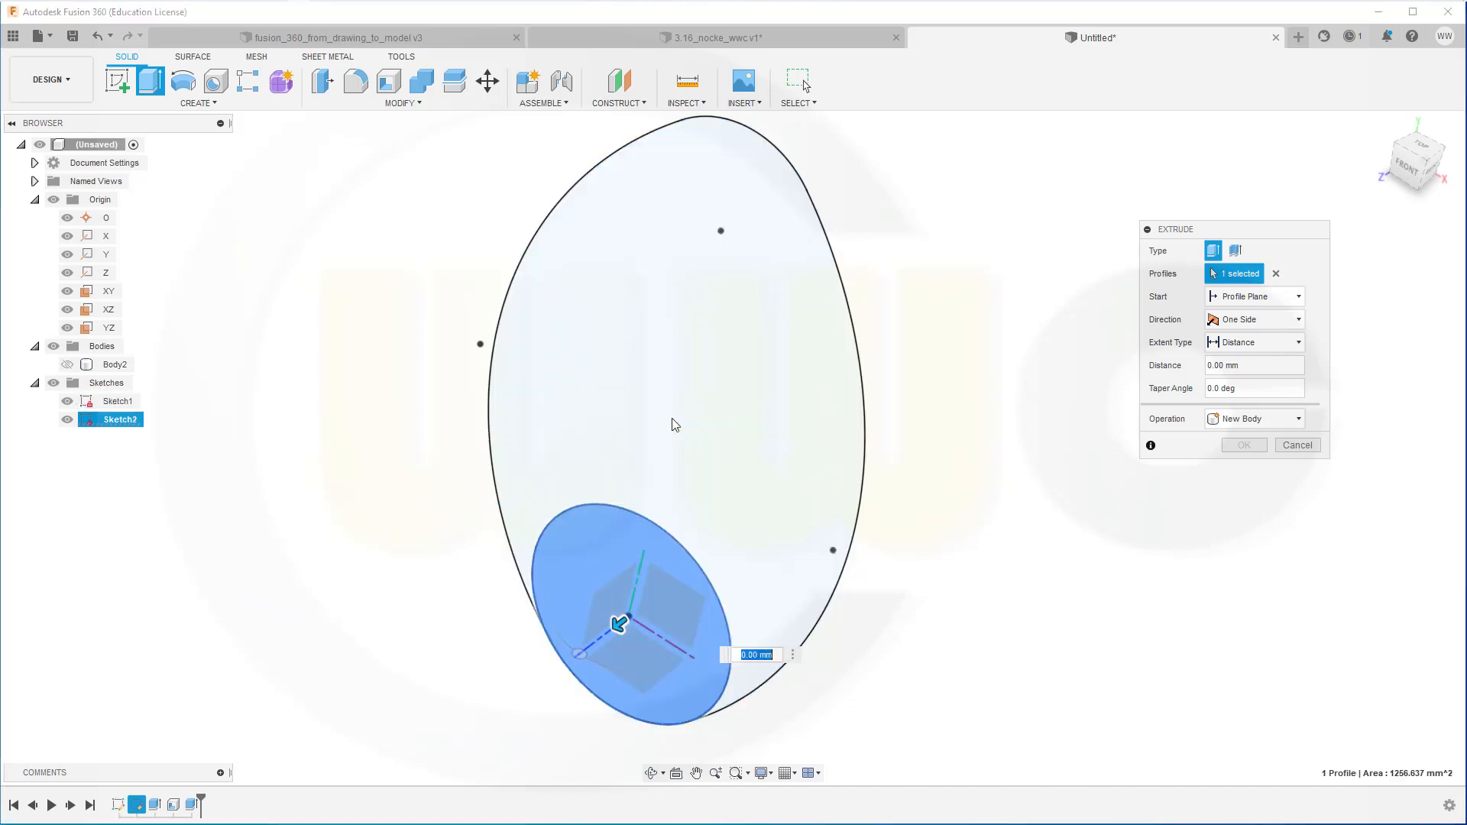
click(1299, 320)
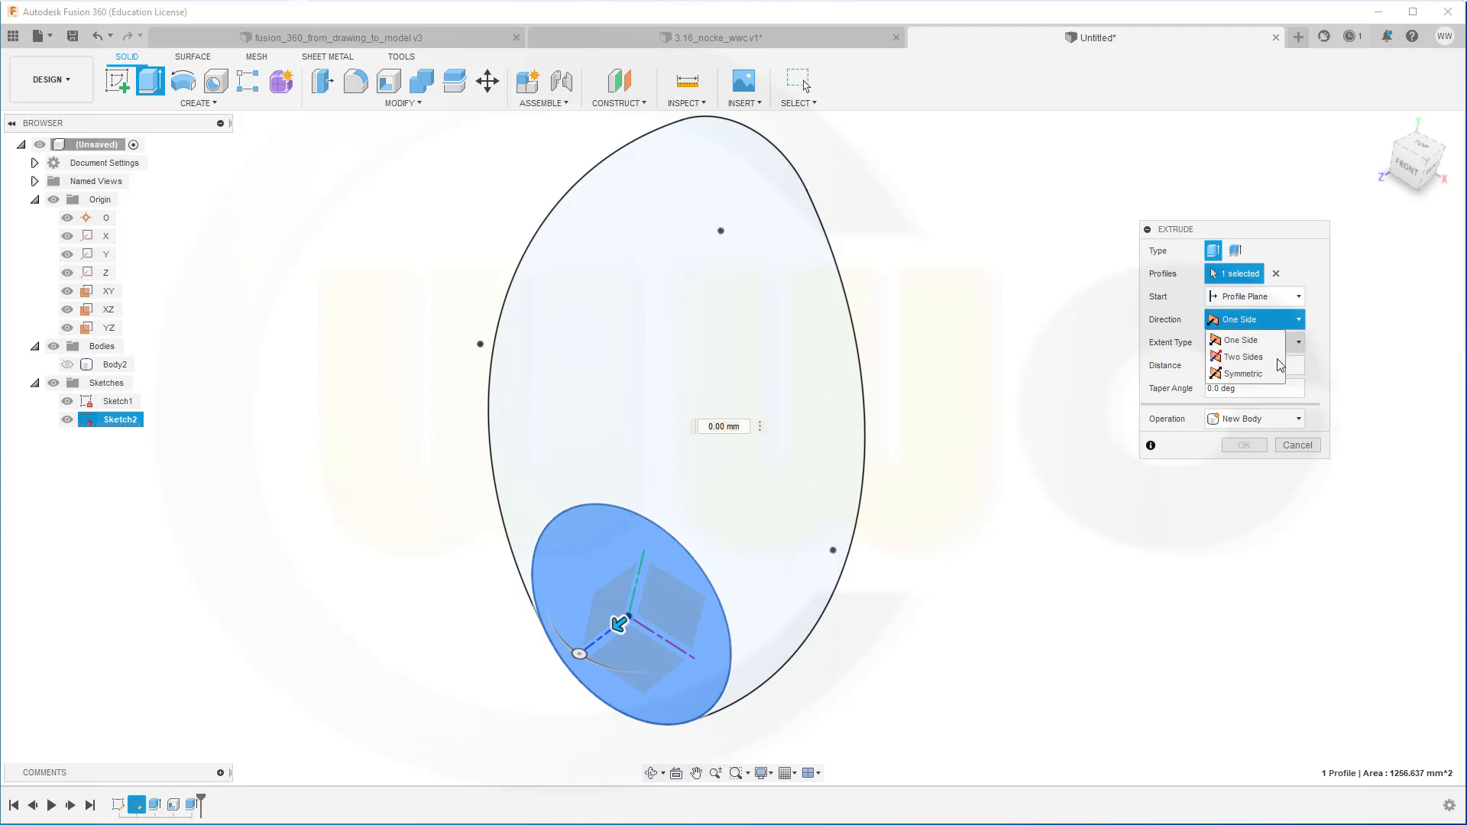
click(1253, 376)
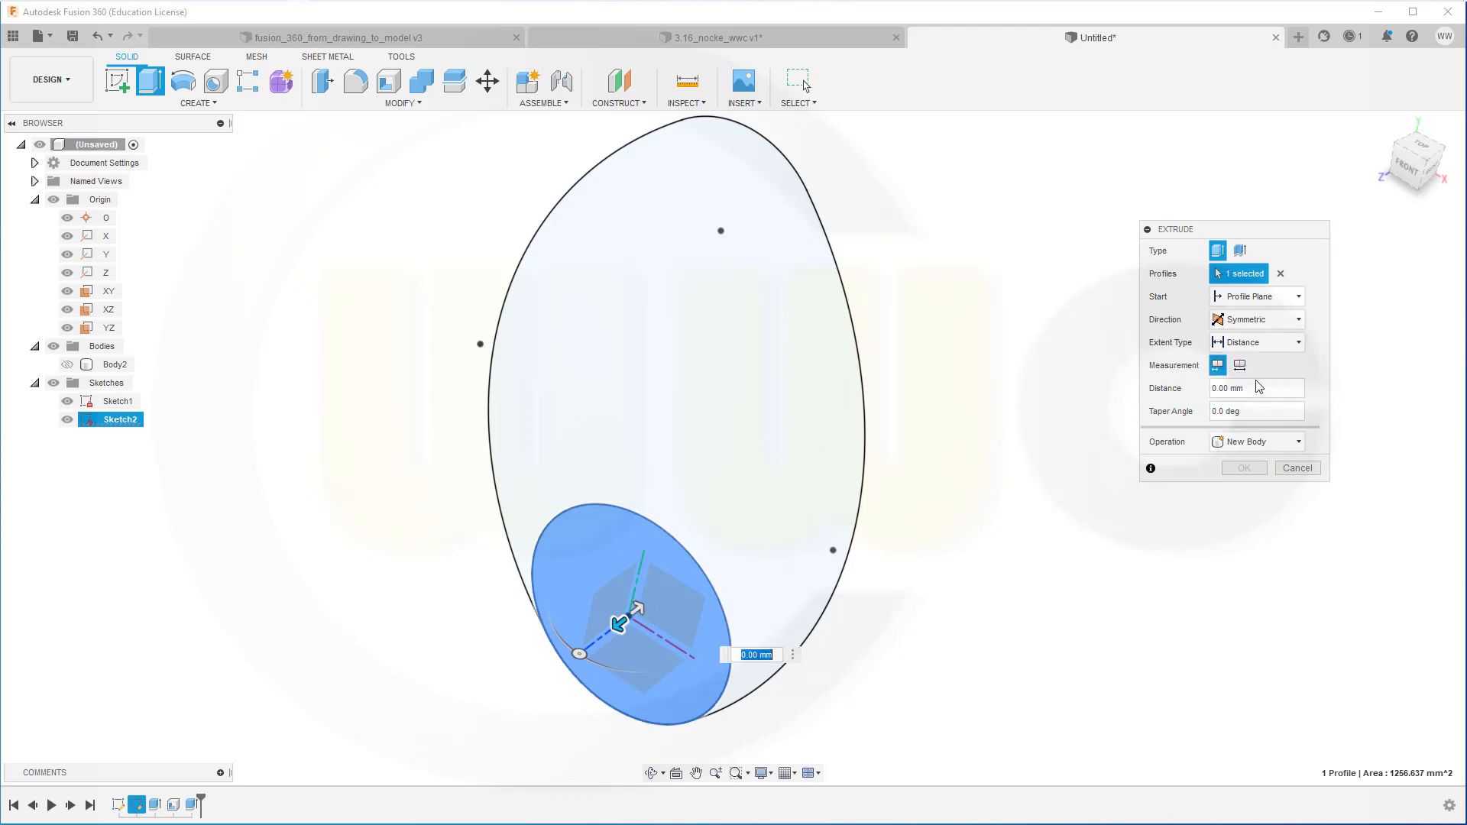
click(1240, 366)
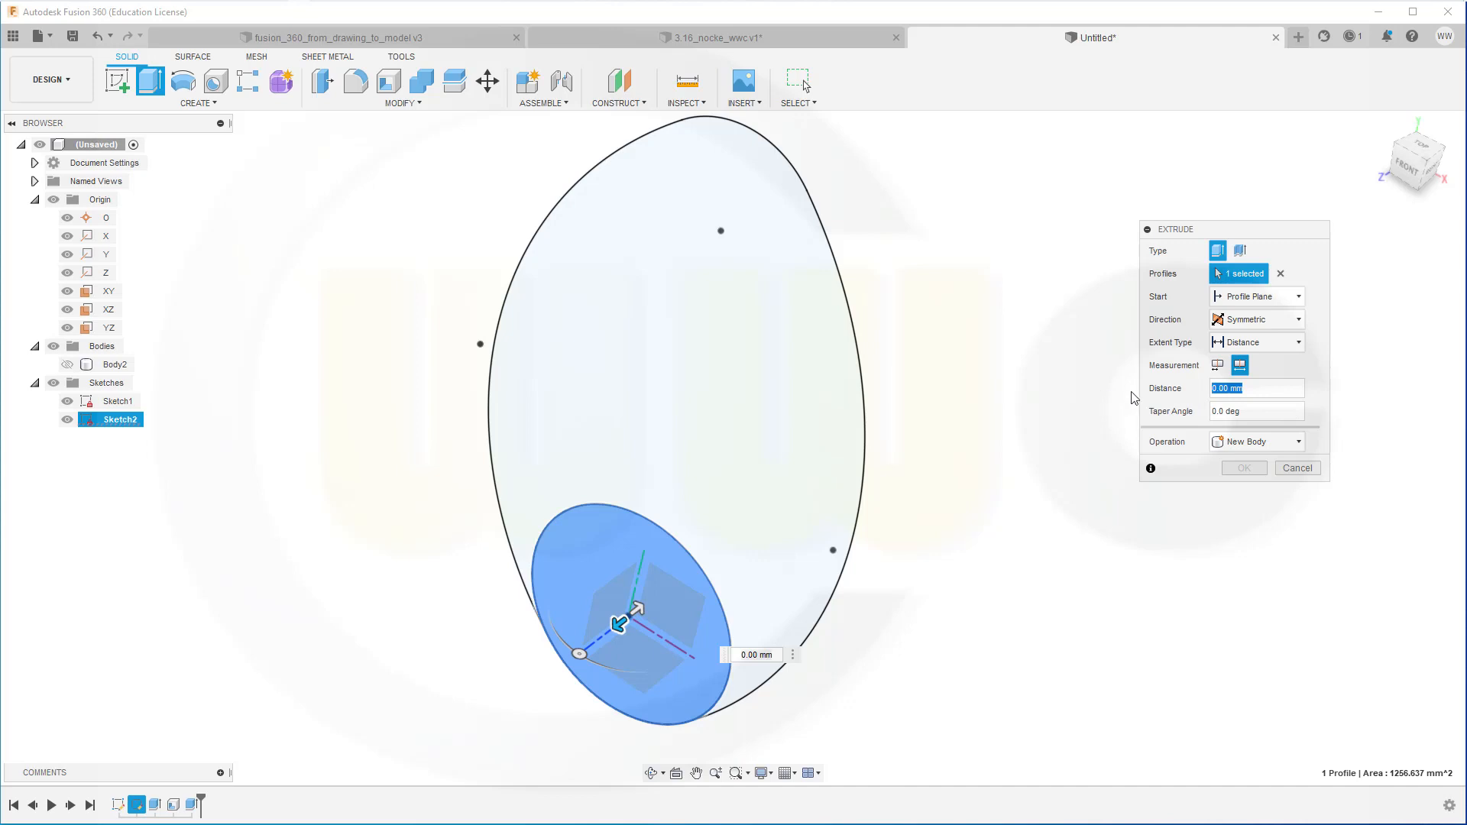
text(20)
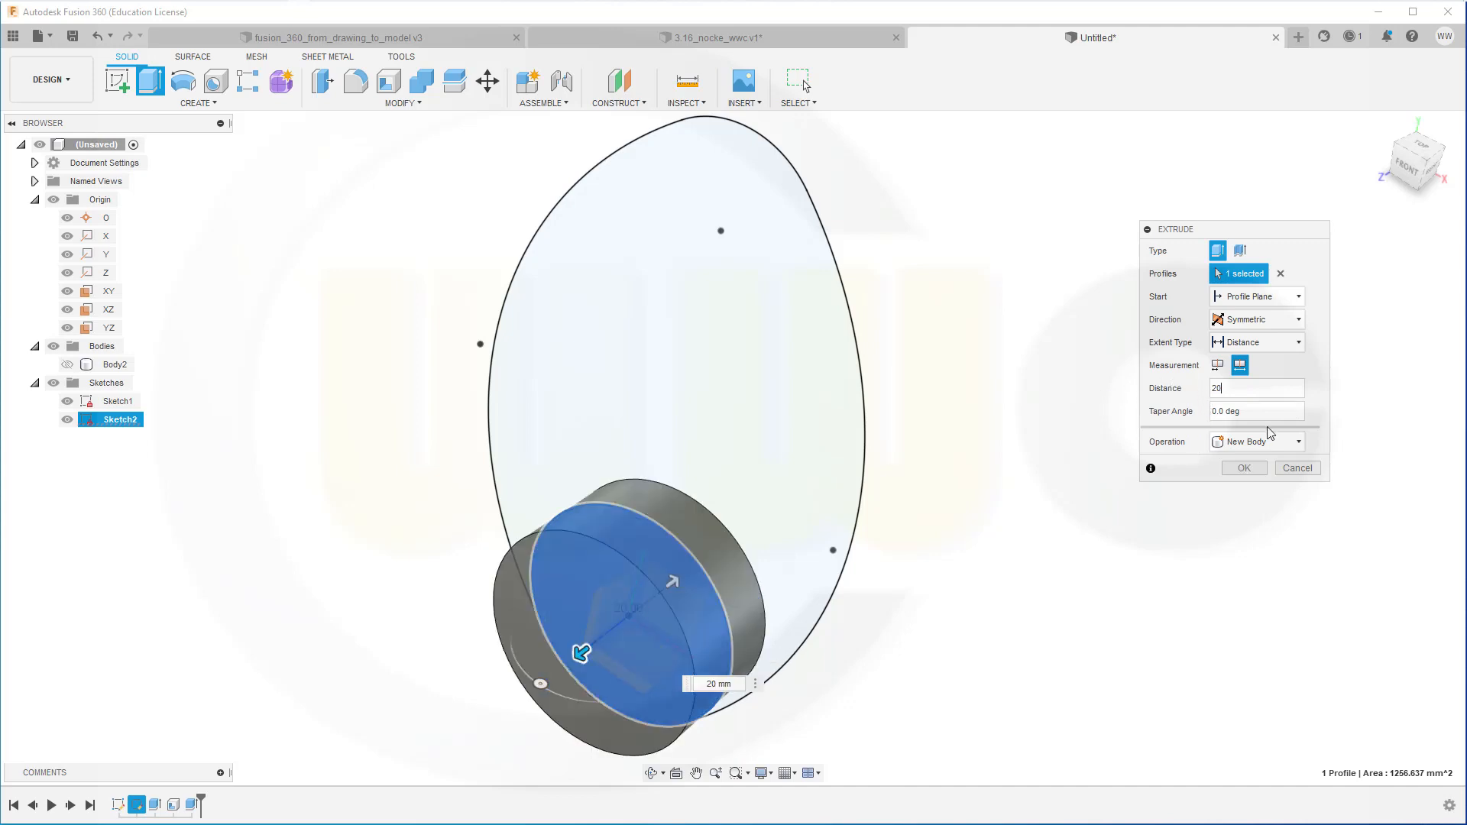
click(1299, 442)
click(1257, 465)
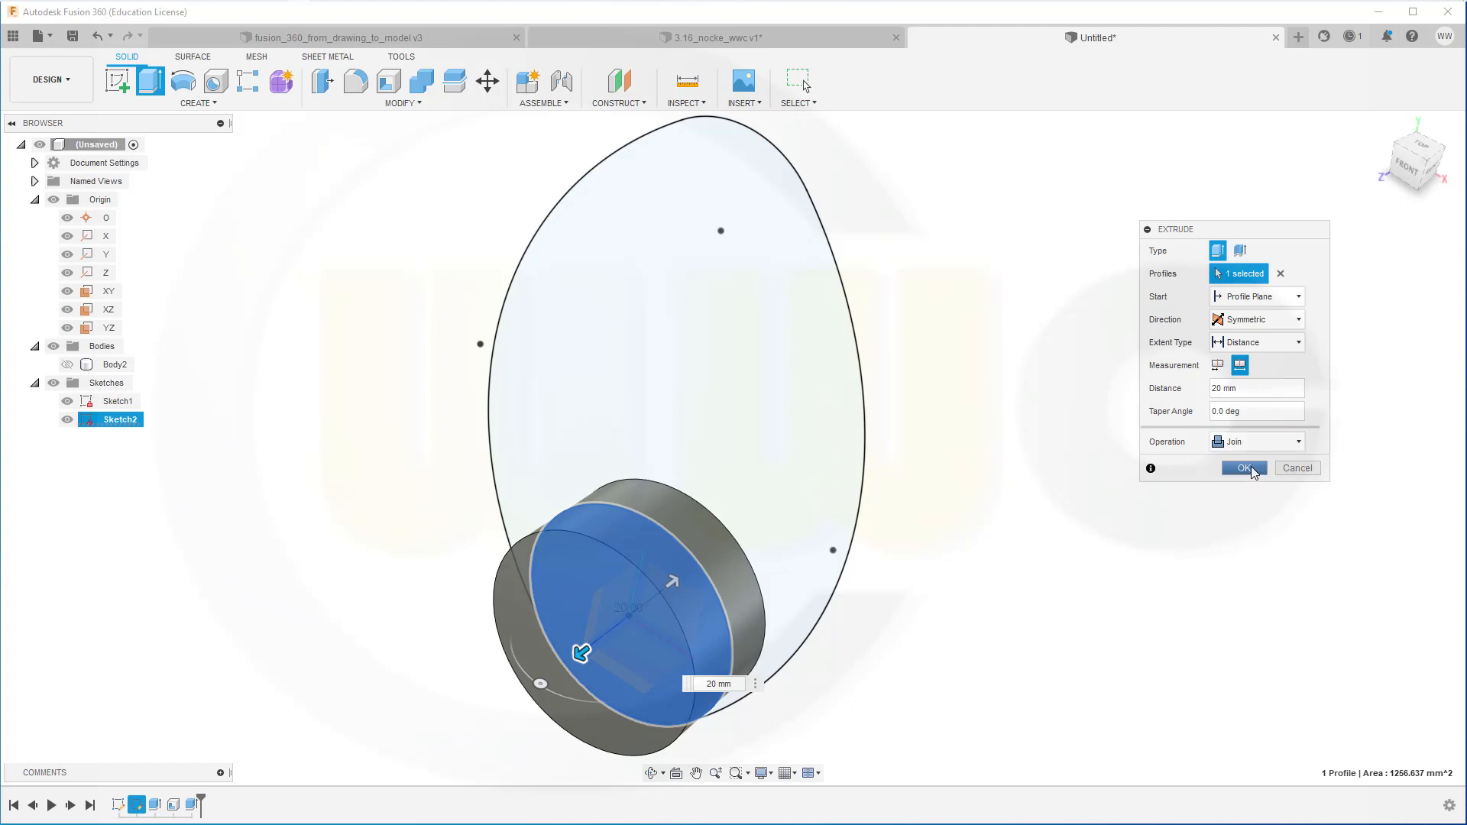
click(66, 367)
click(1244, 467)
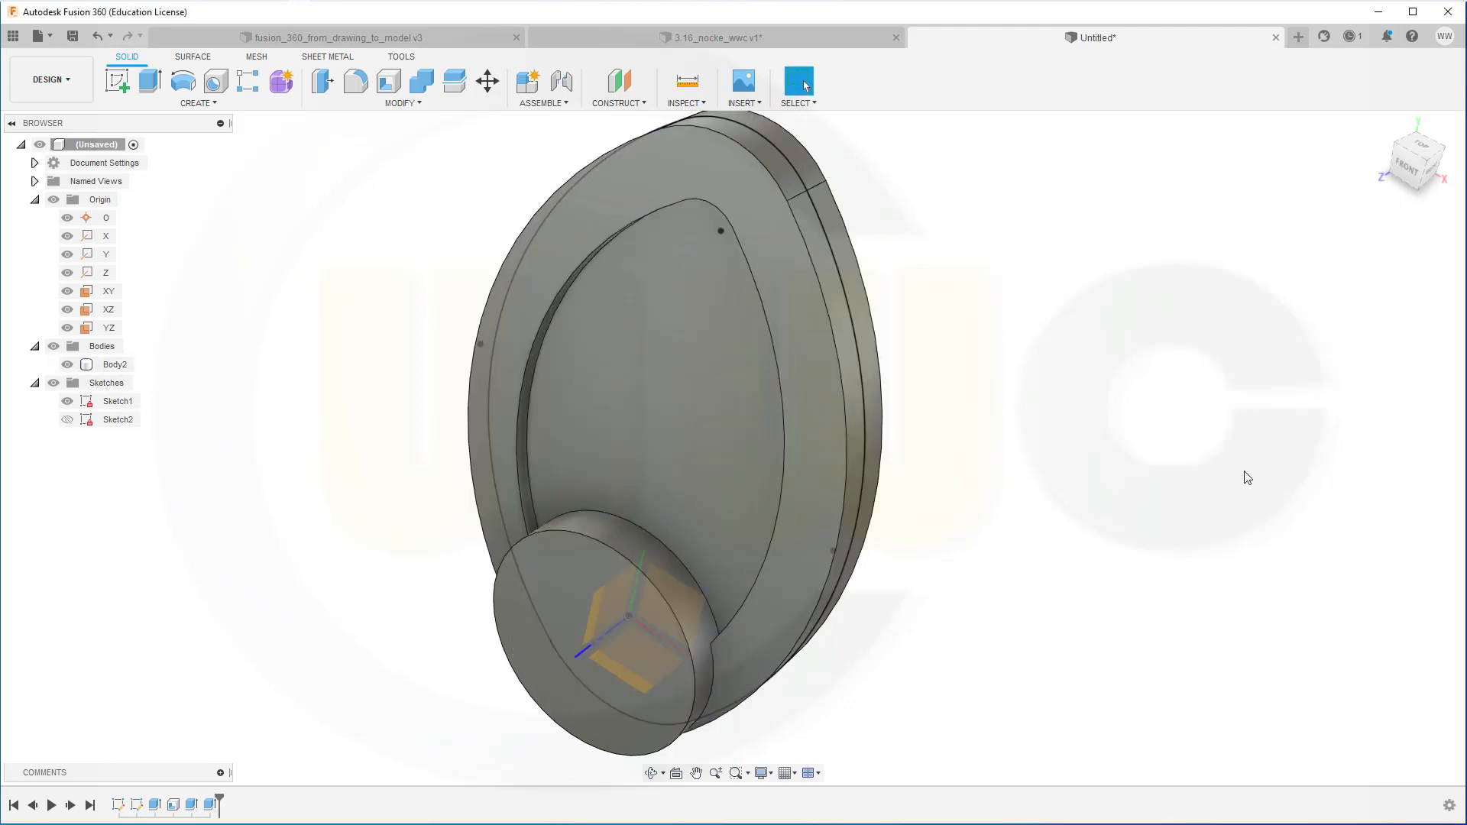
- Hide the cam outline sketch so only the solid body is displayed
scroll(1024, 500, up, 1)
shift+middle_drag(1024, 501, 995, 486)
scroll(328, 552, up, 1)
scroll(538, 564, down, 3)
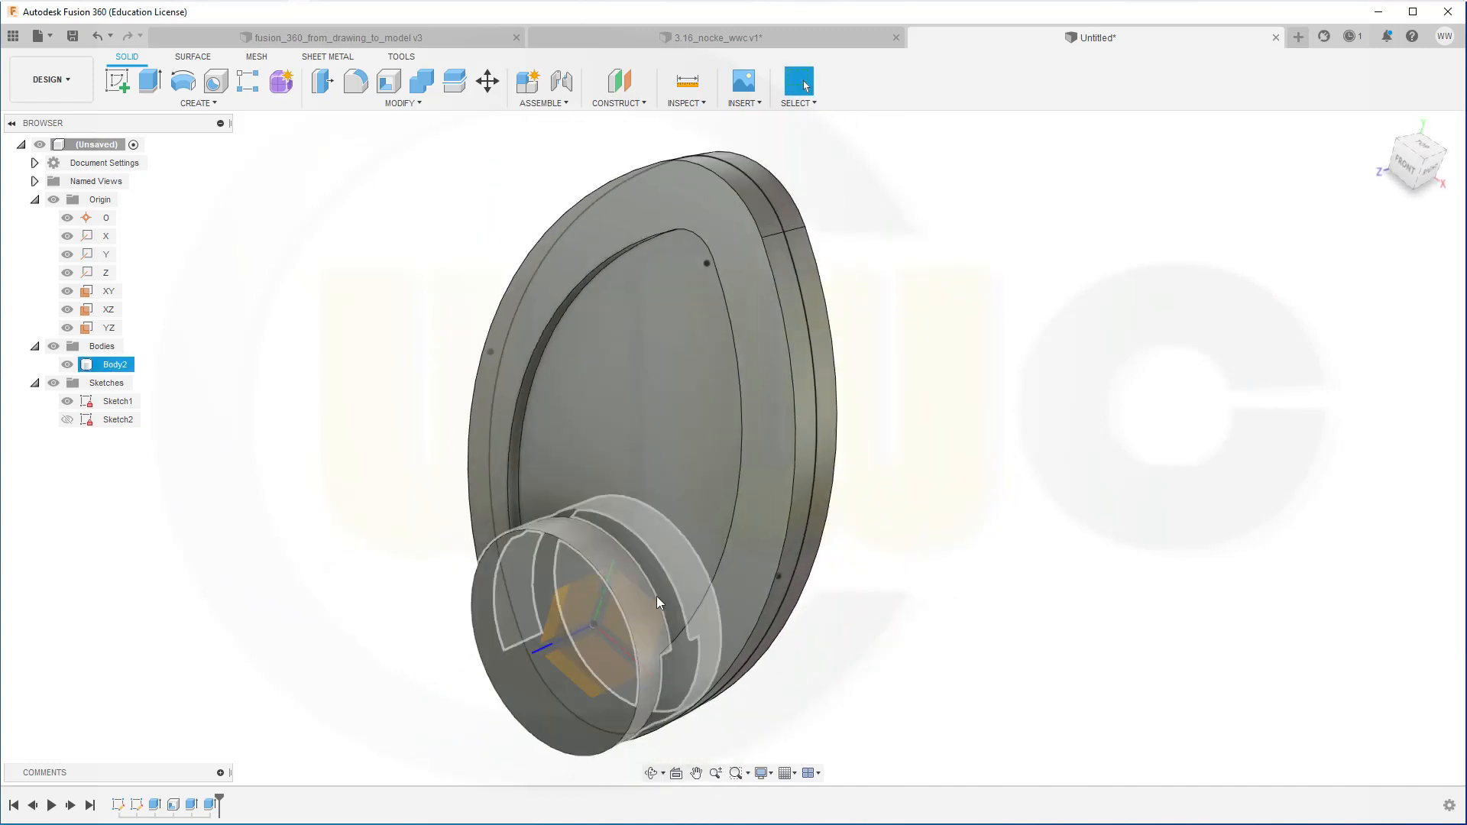
click(67, 401)
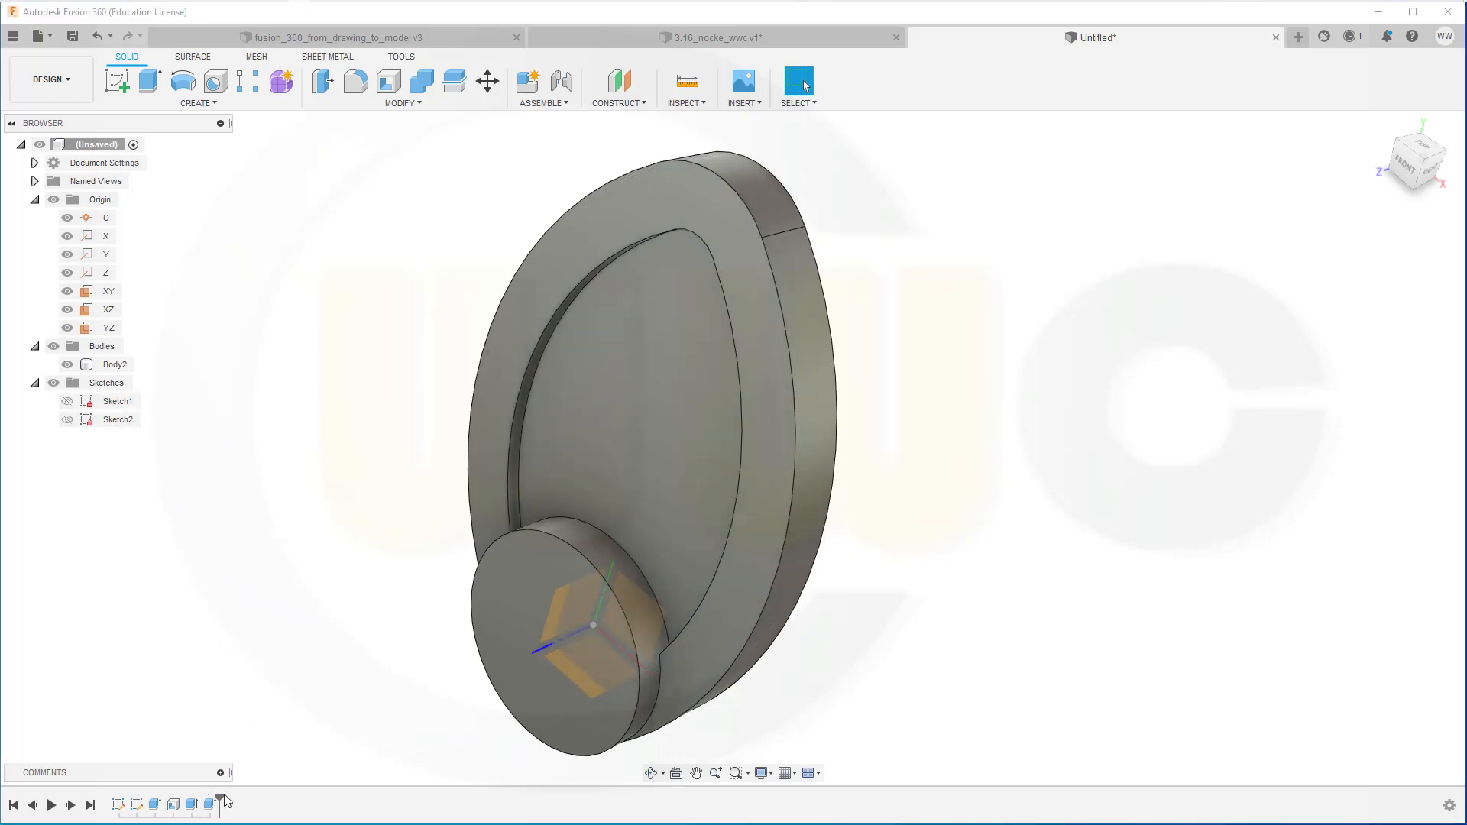
- Move the hub extrusion ahead of the web extrusion in the timeline and roll the history back to just before the web
drag(222, 795, 200, 801)
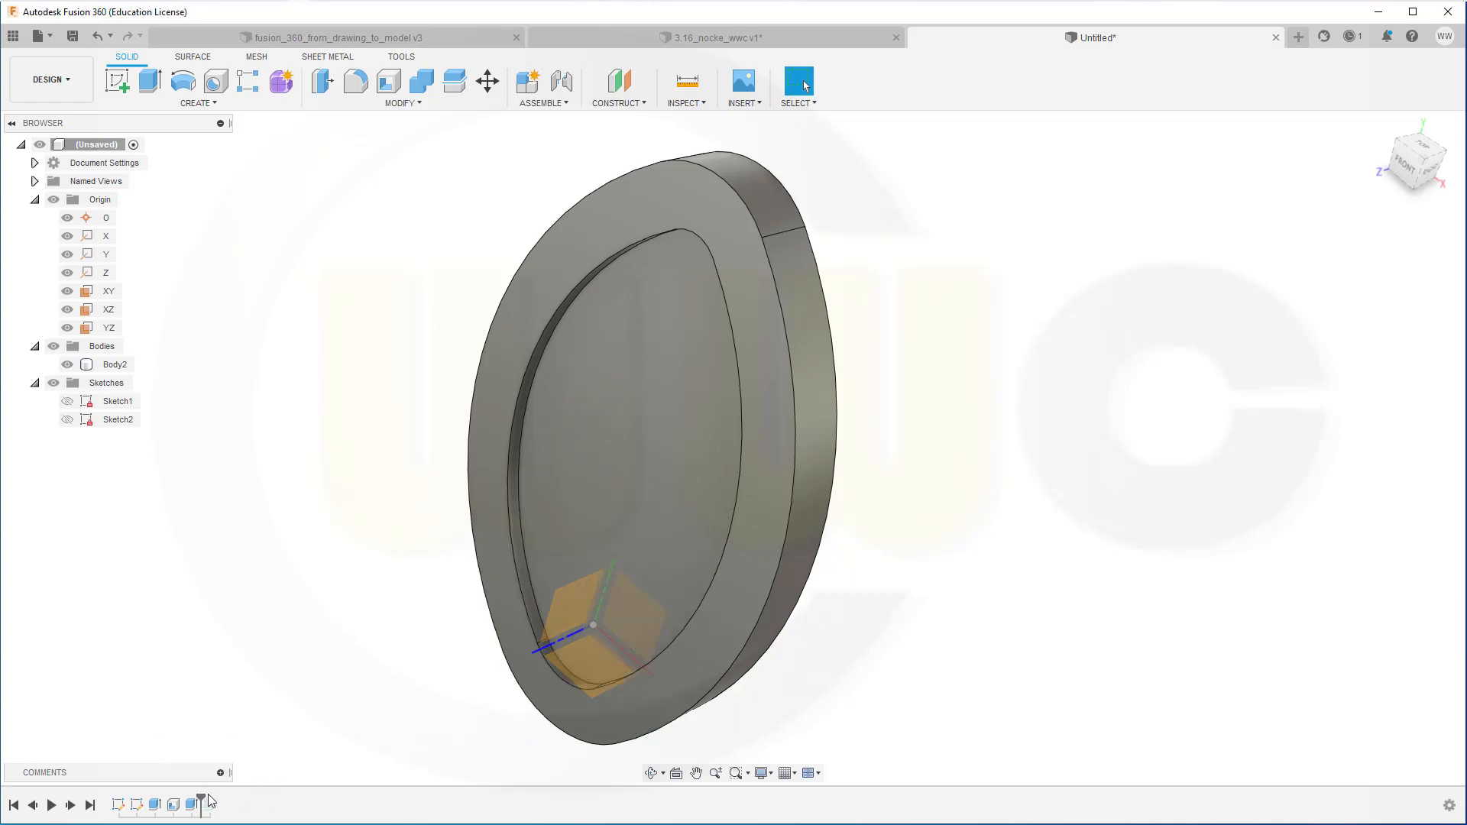
drag(204, 795, 217, 807)
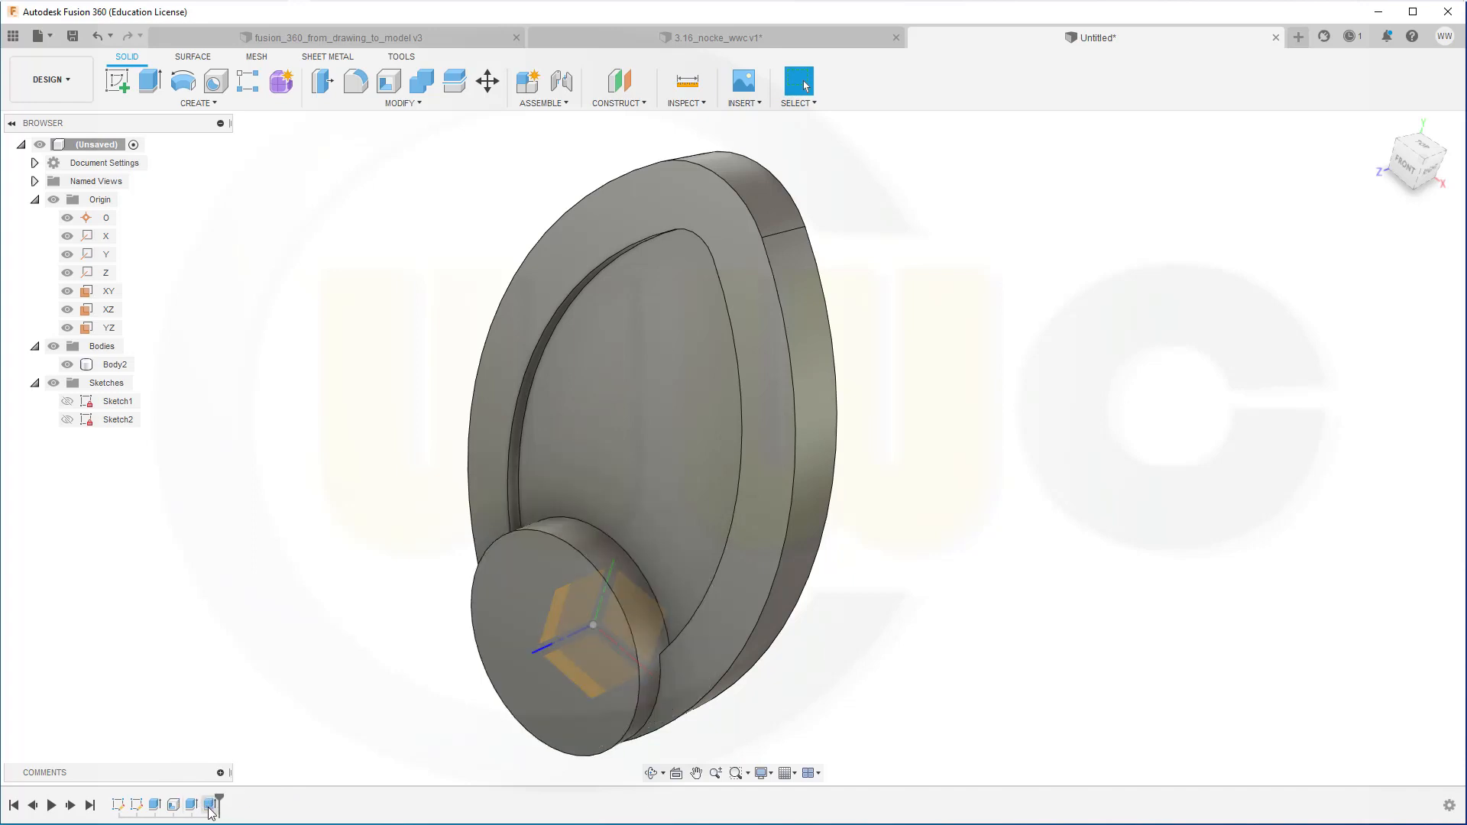
click(211, 806)
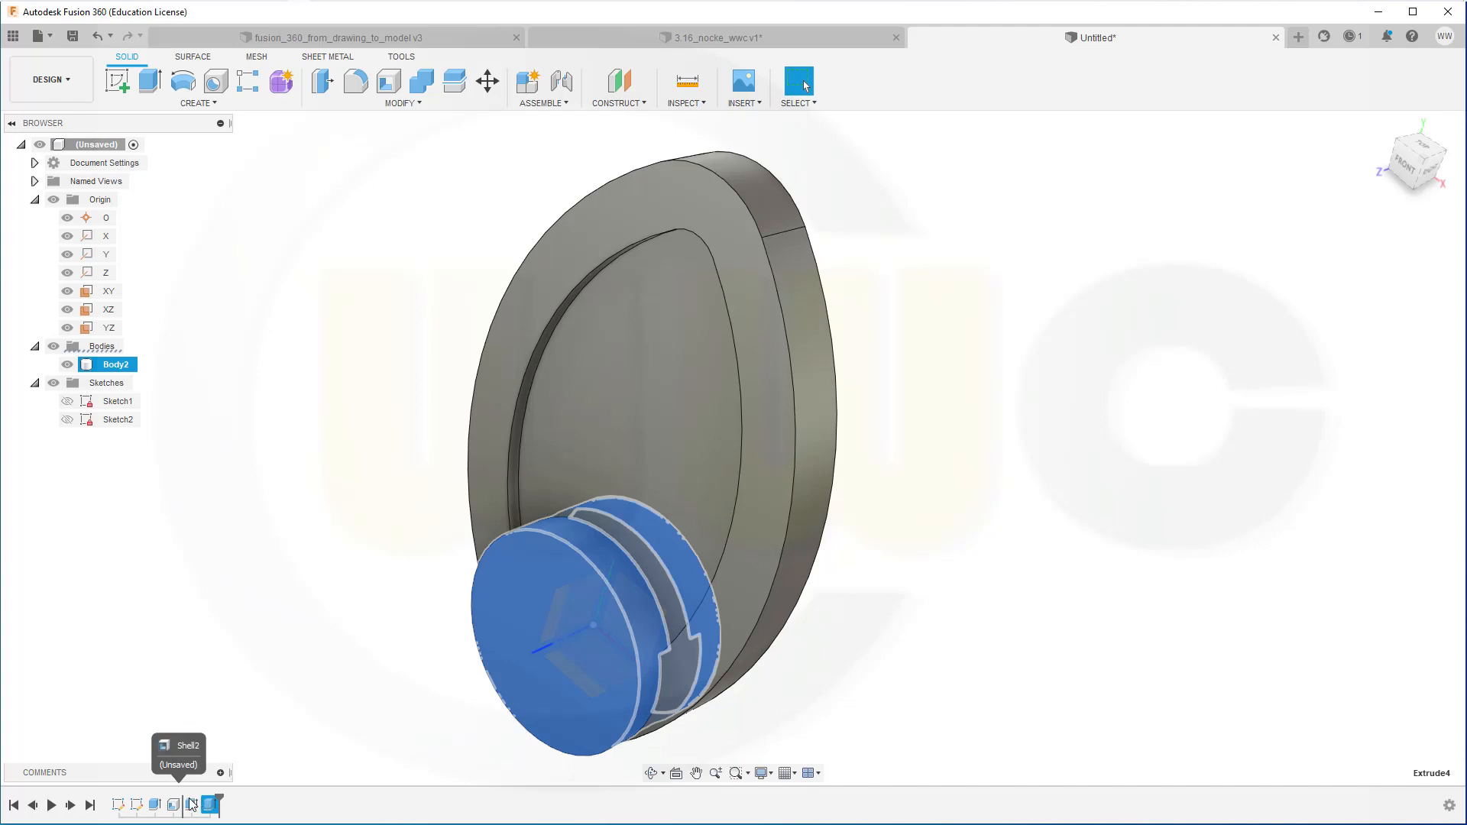
drag(189, 798, 190, 799)
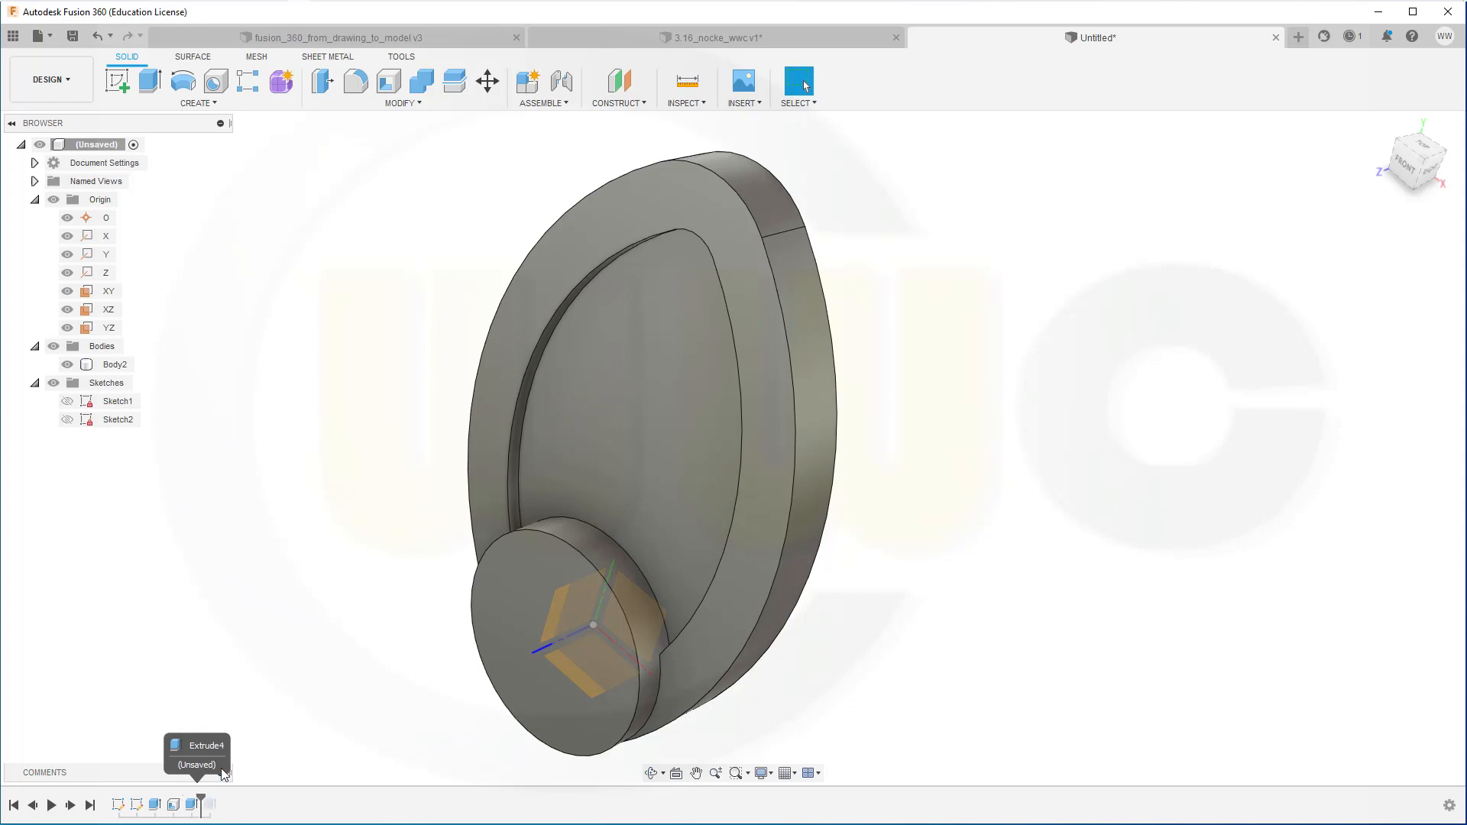
drag(218, 798, 201, 798)
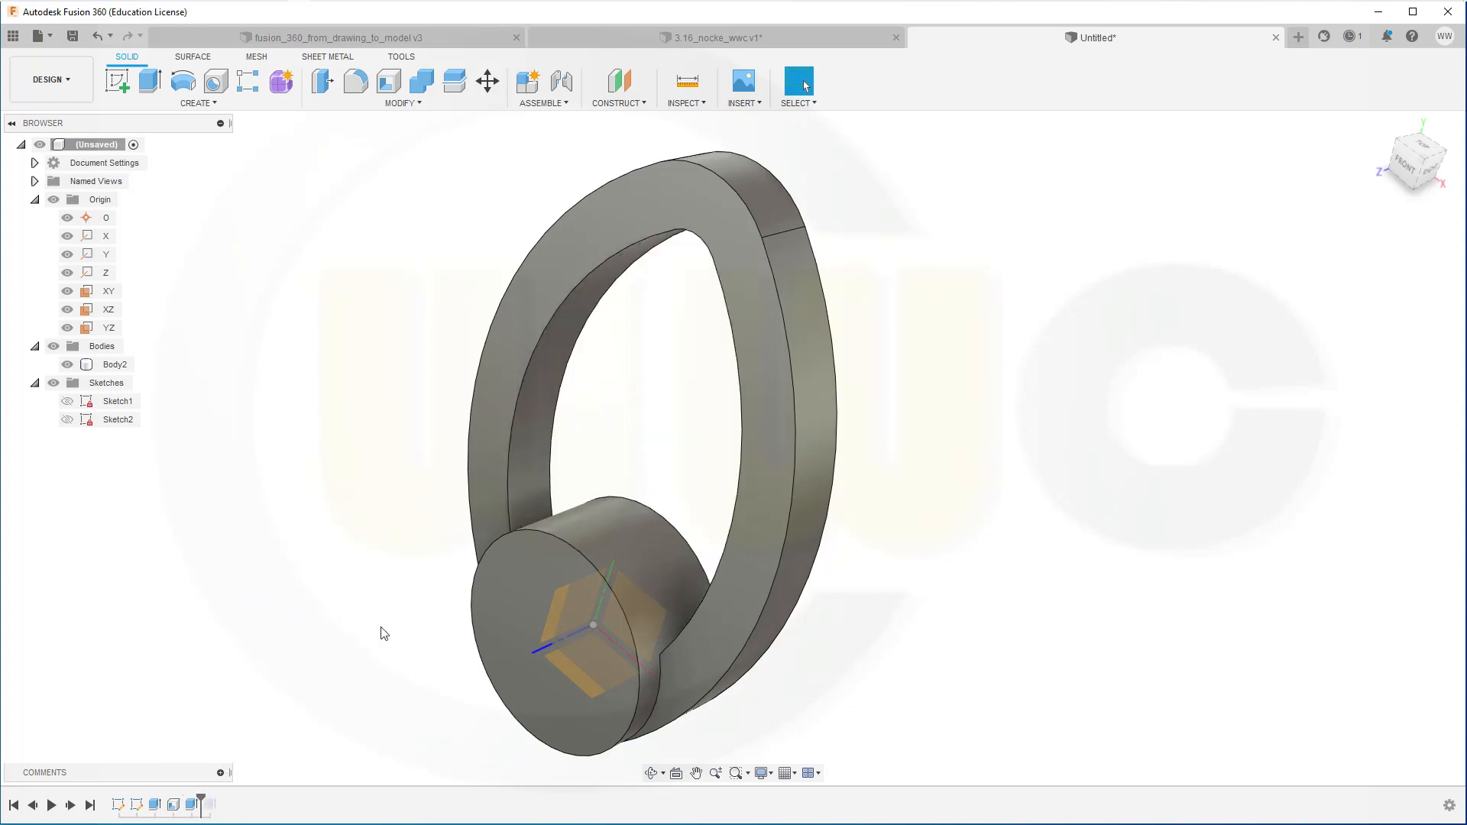
- Fillet the two inner edges where the hub meets the rim with an 8 mm radius and roll the history forward past the web
click(355, 80)
shift+middle_drag(370, 390, 373, 411)
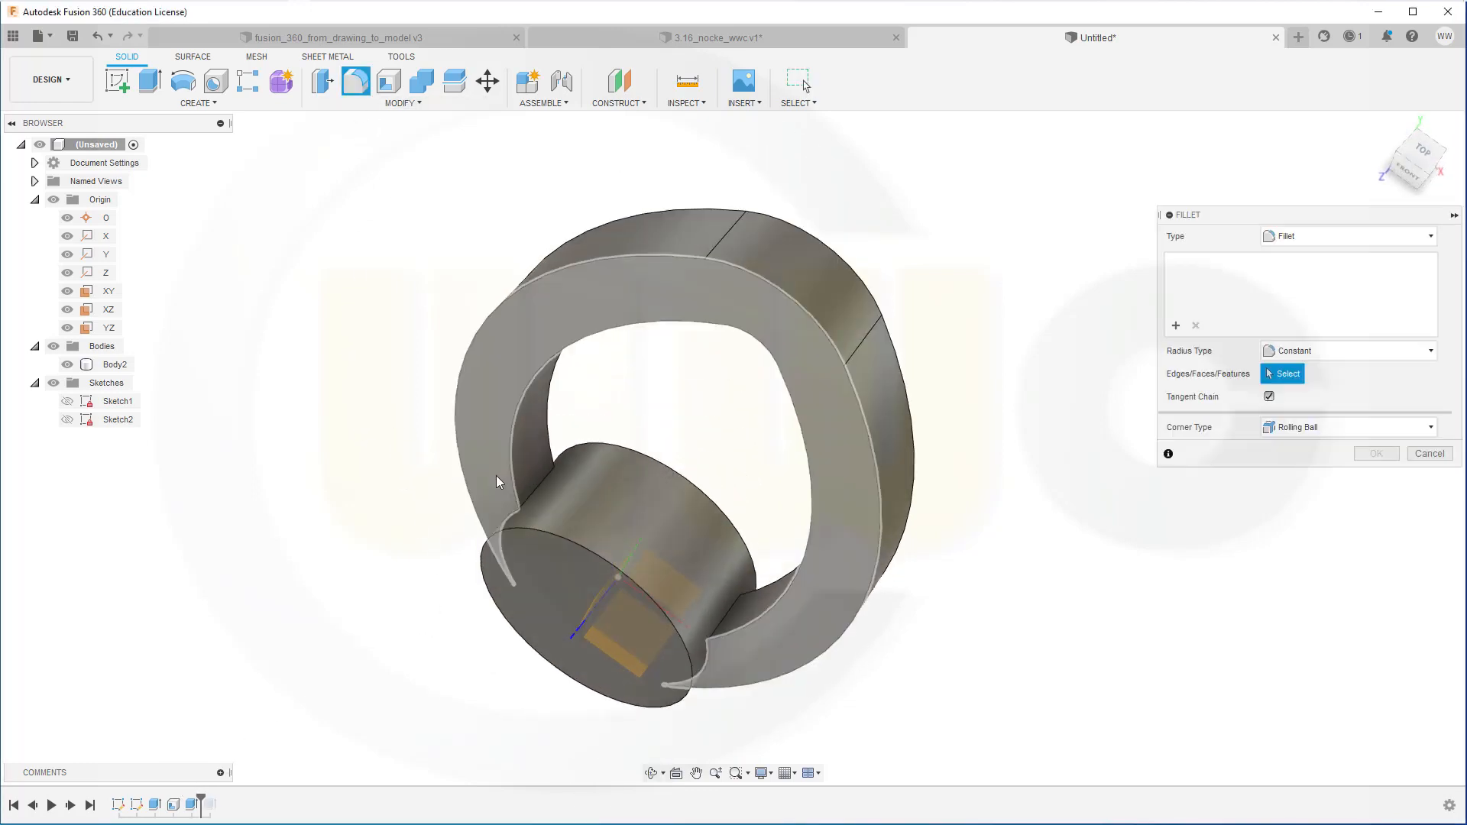
click(548, 475)
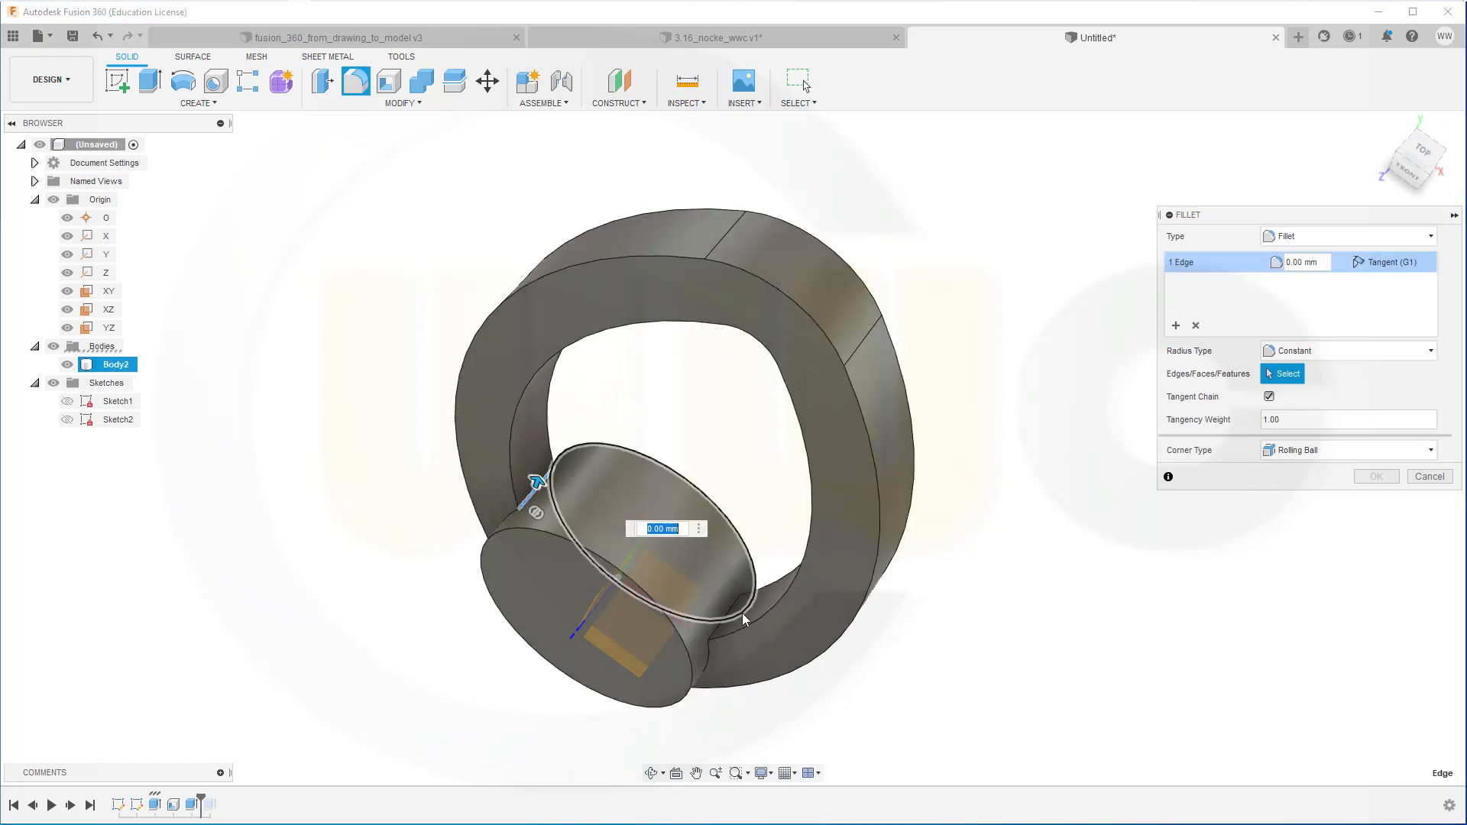
click(729, 621)
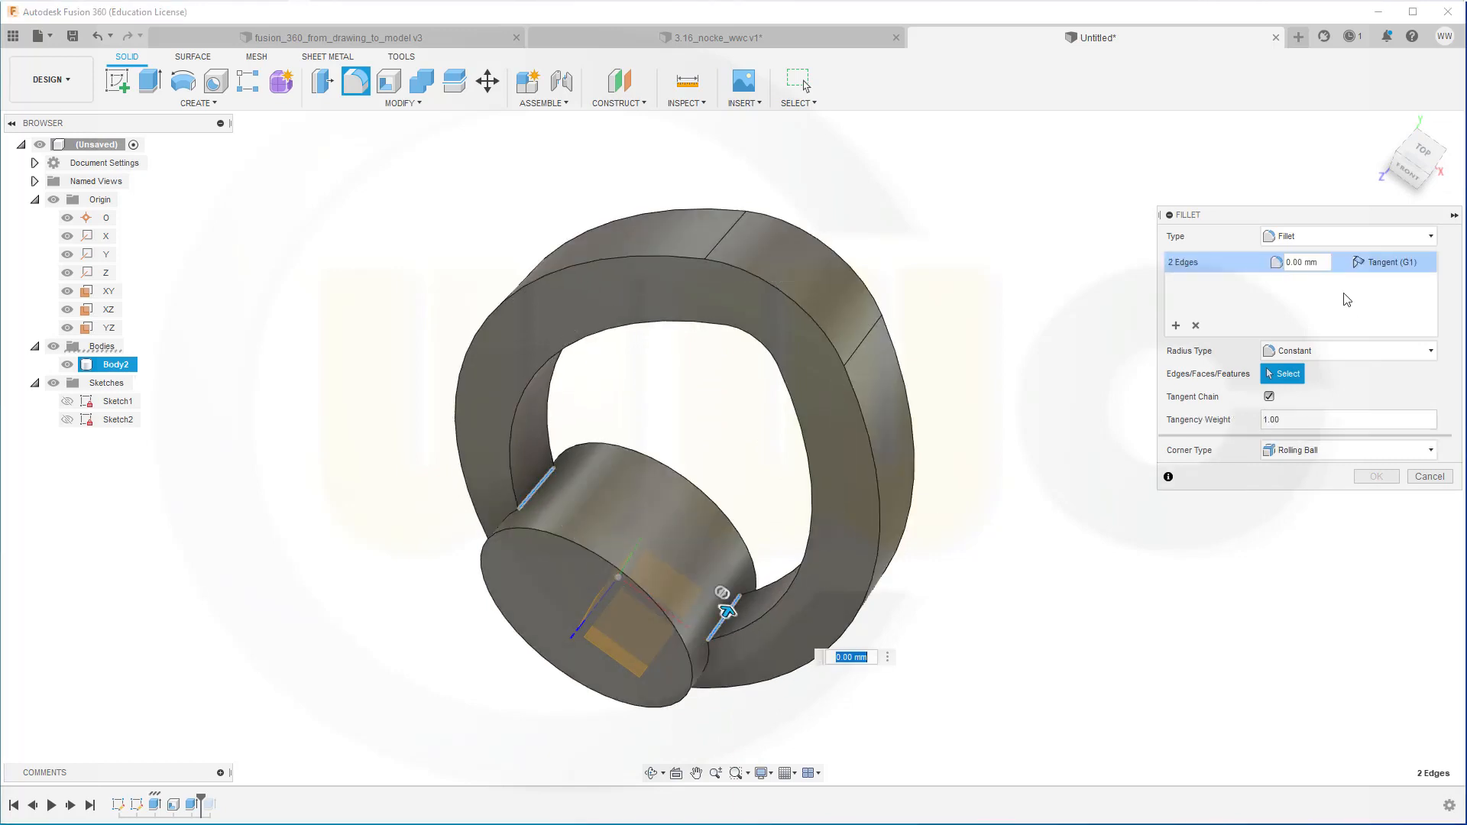
click(1324, 263)
text(8)
key(Return)
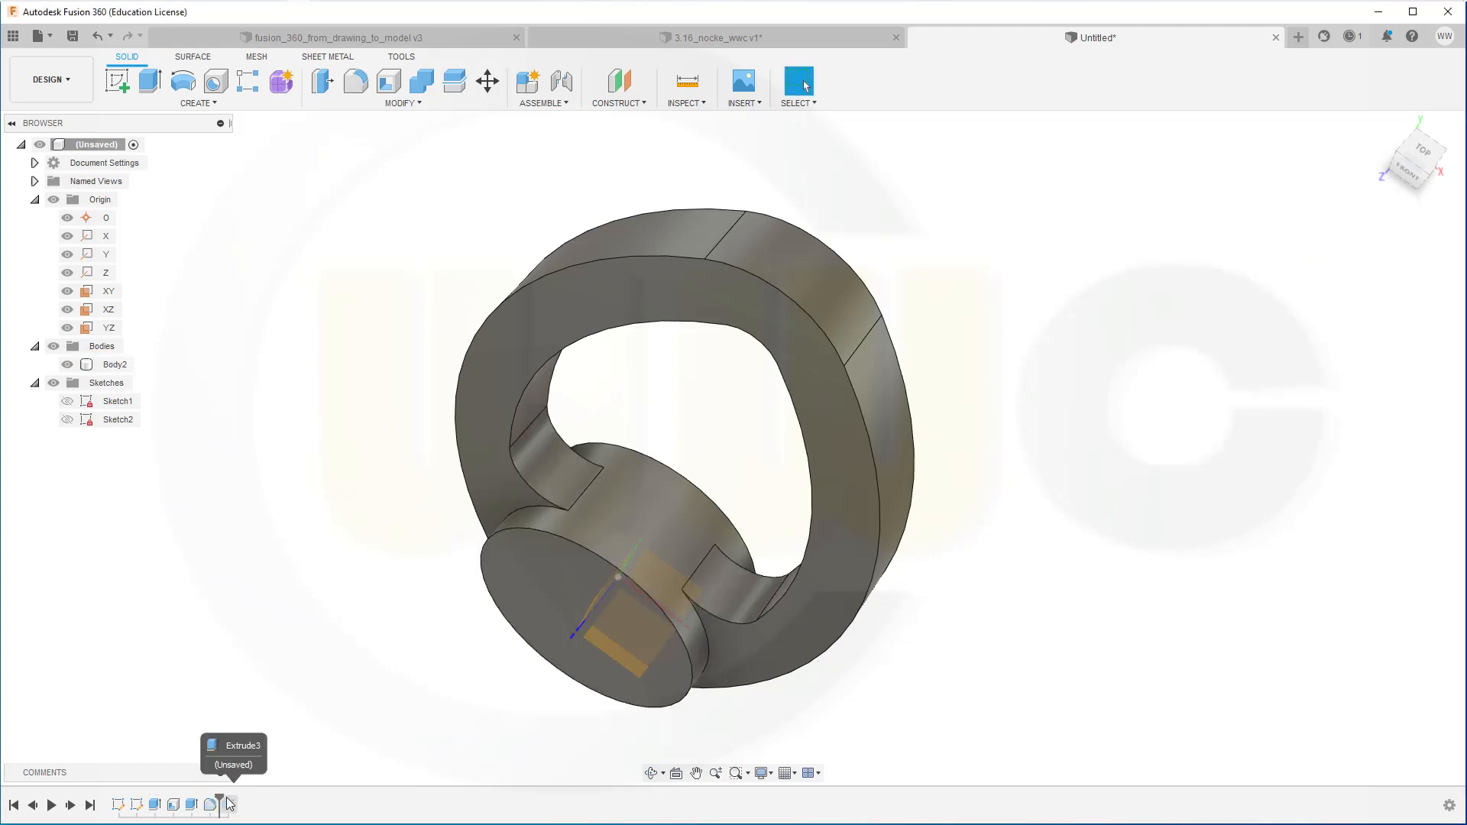
drag(222, 796, 278, 808)
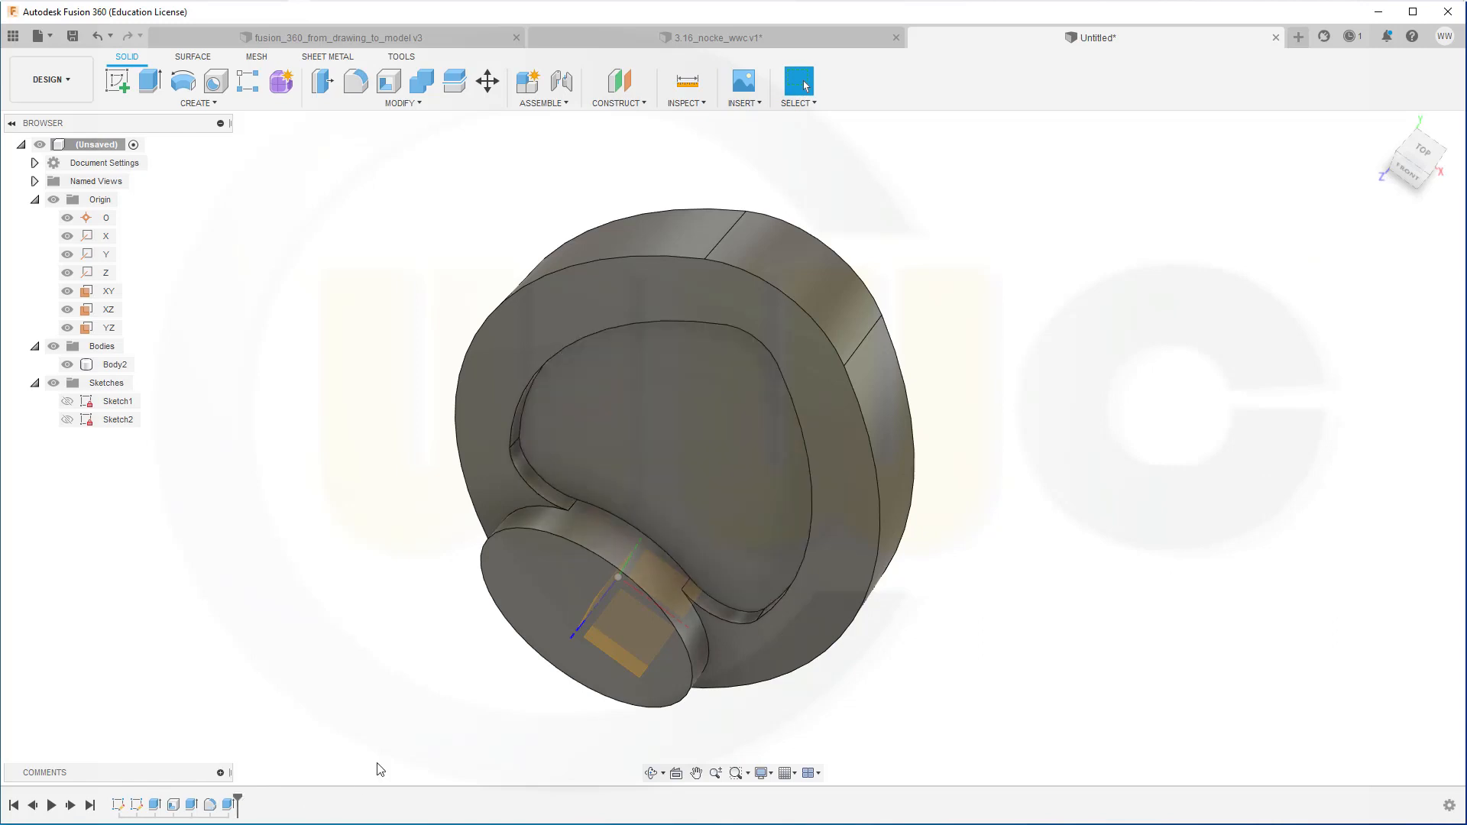
- Create a sketch on the hub's front face with a point at the origin and finish it
scroll(954, 675, up, 2)
mouse_move(955, 665)
shift+middle_down()
mouse_move(933, 616)
mouse_move(781, 620)
shift+middle_up()
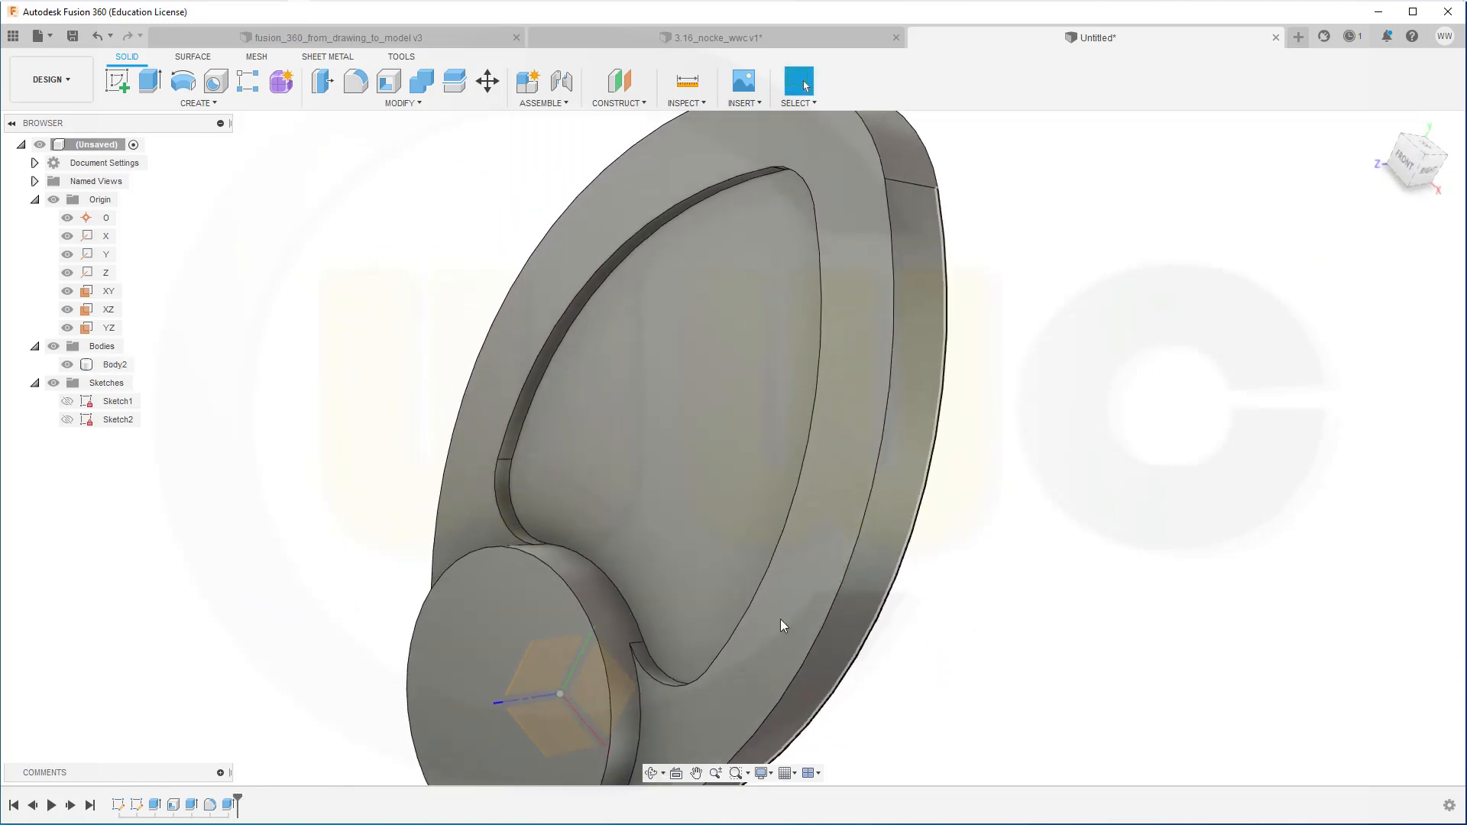
middle_drag(422, 602, 576, 452)
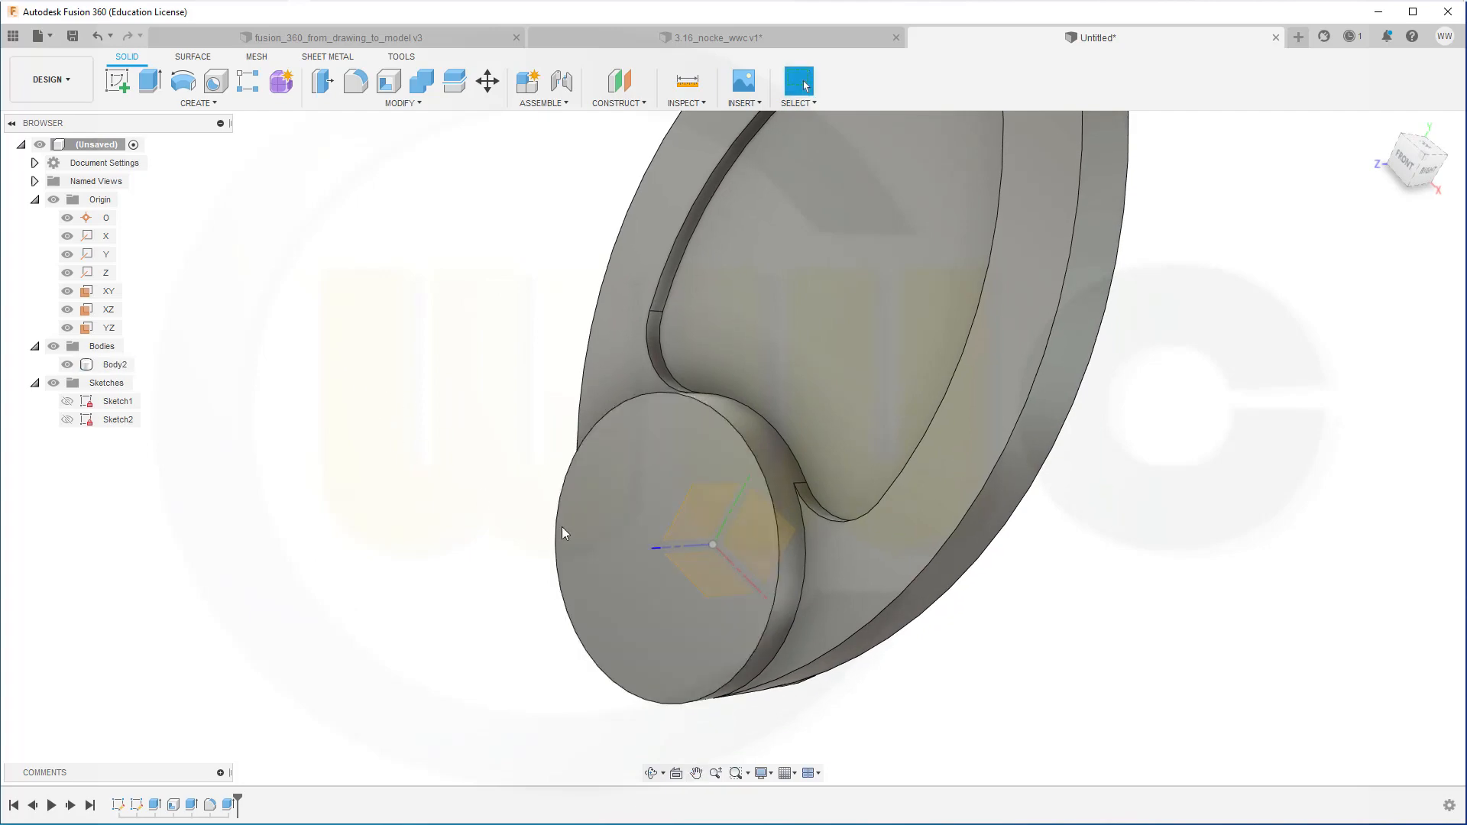
click(114, 82)
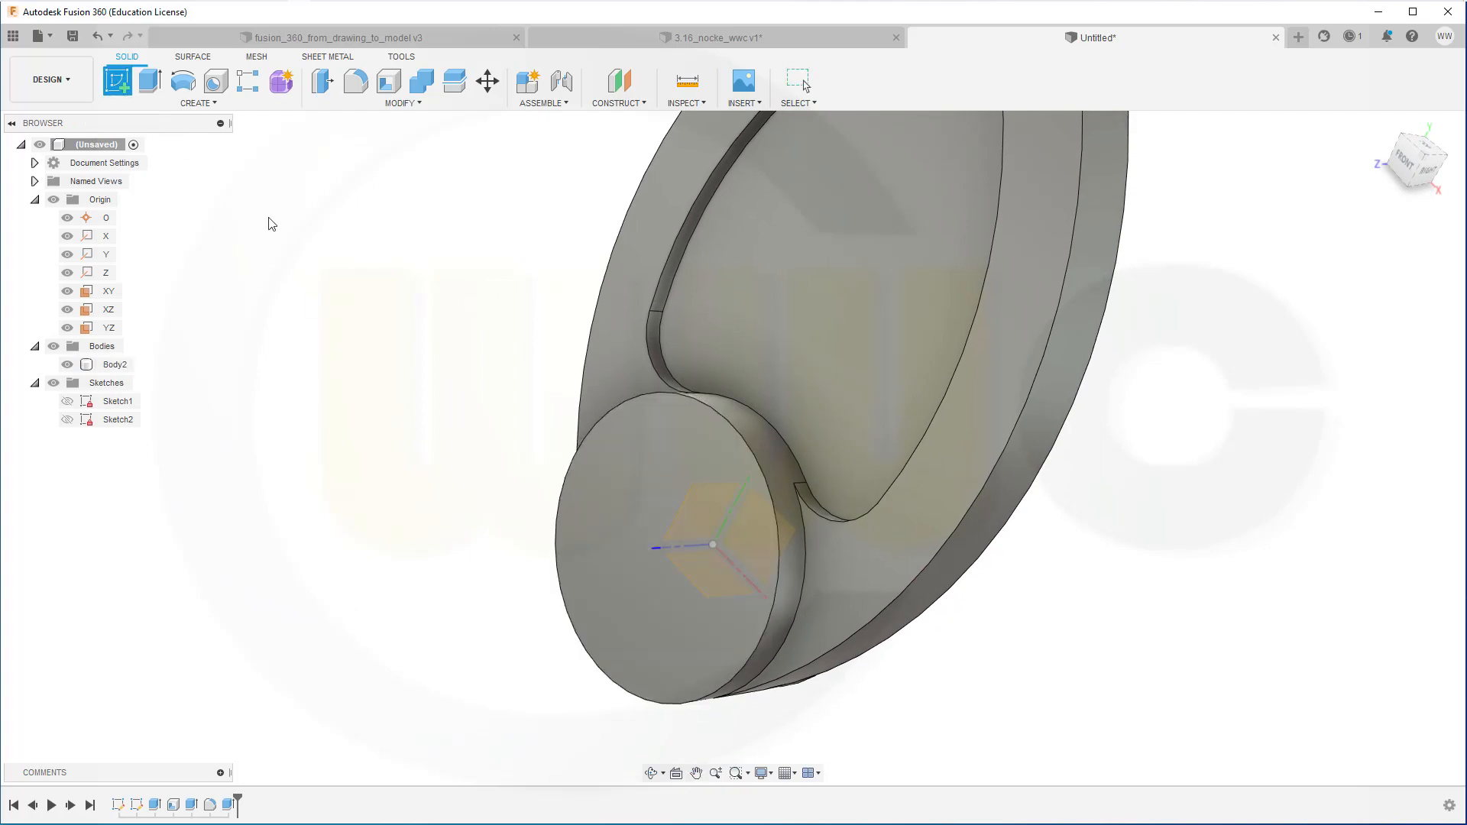
click(617, 484)
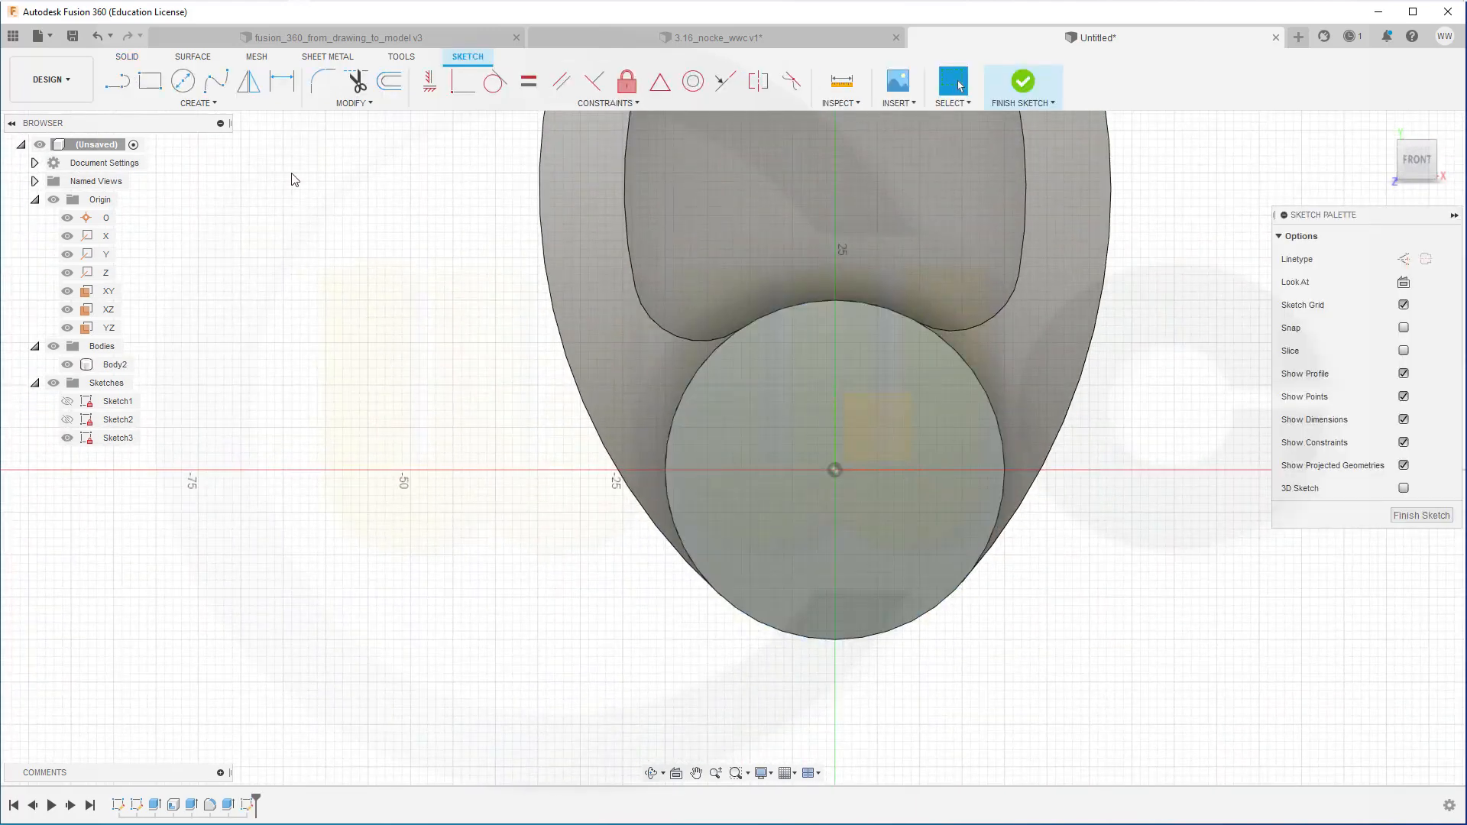
click(215, 104)
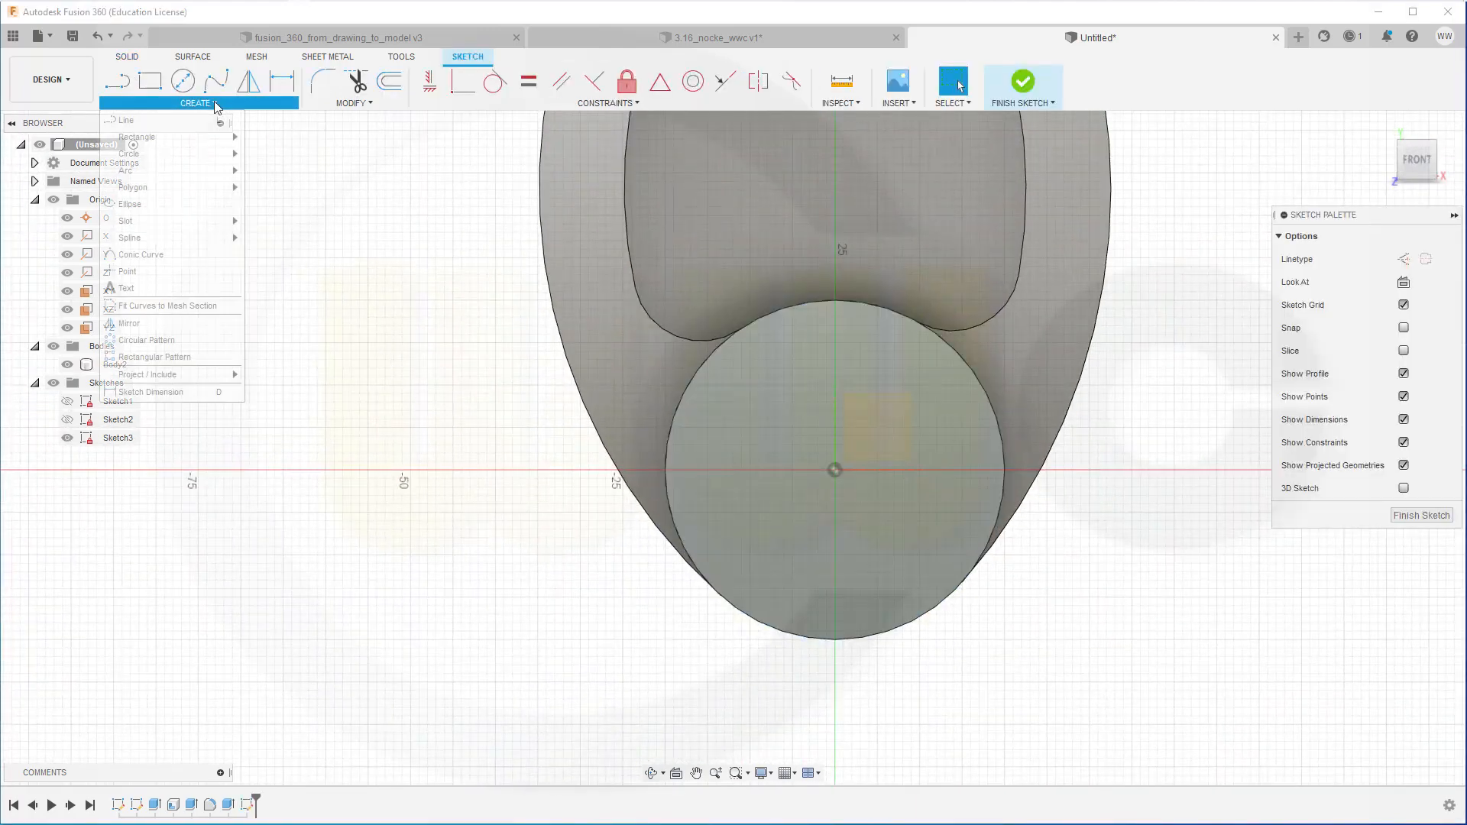
click(145, 272)
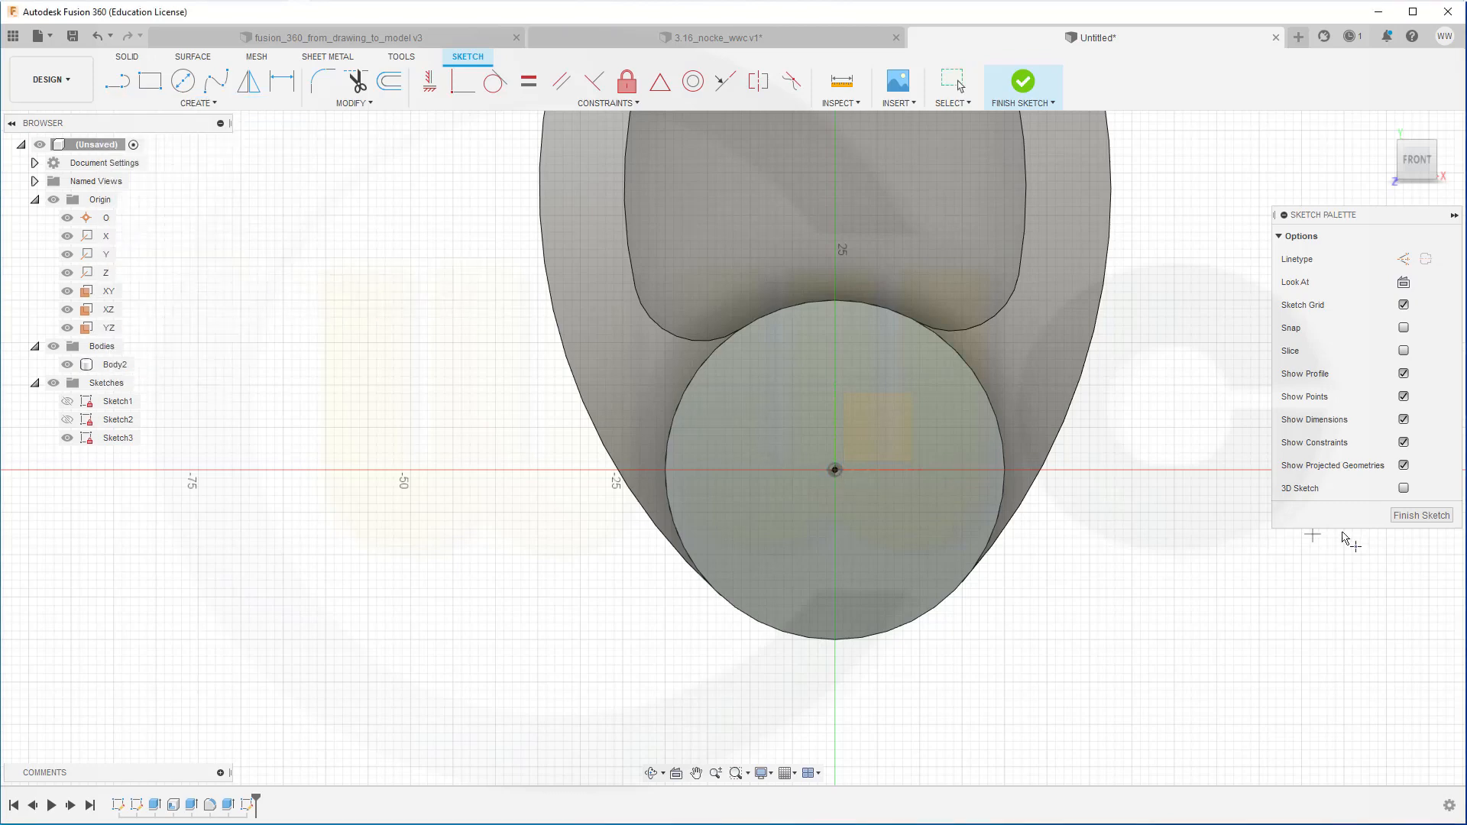
click(1415, 516)
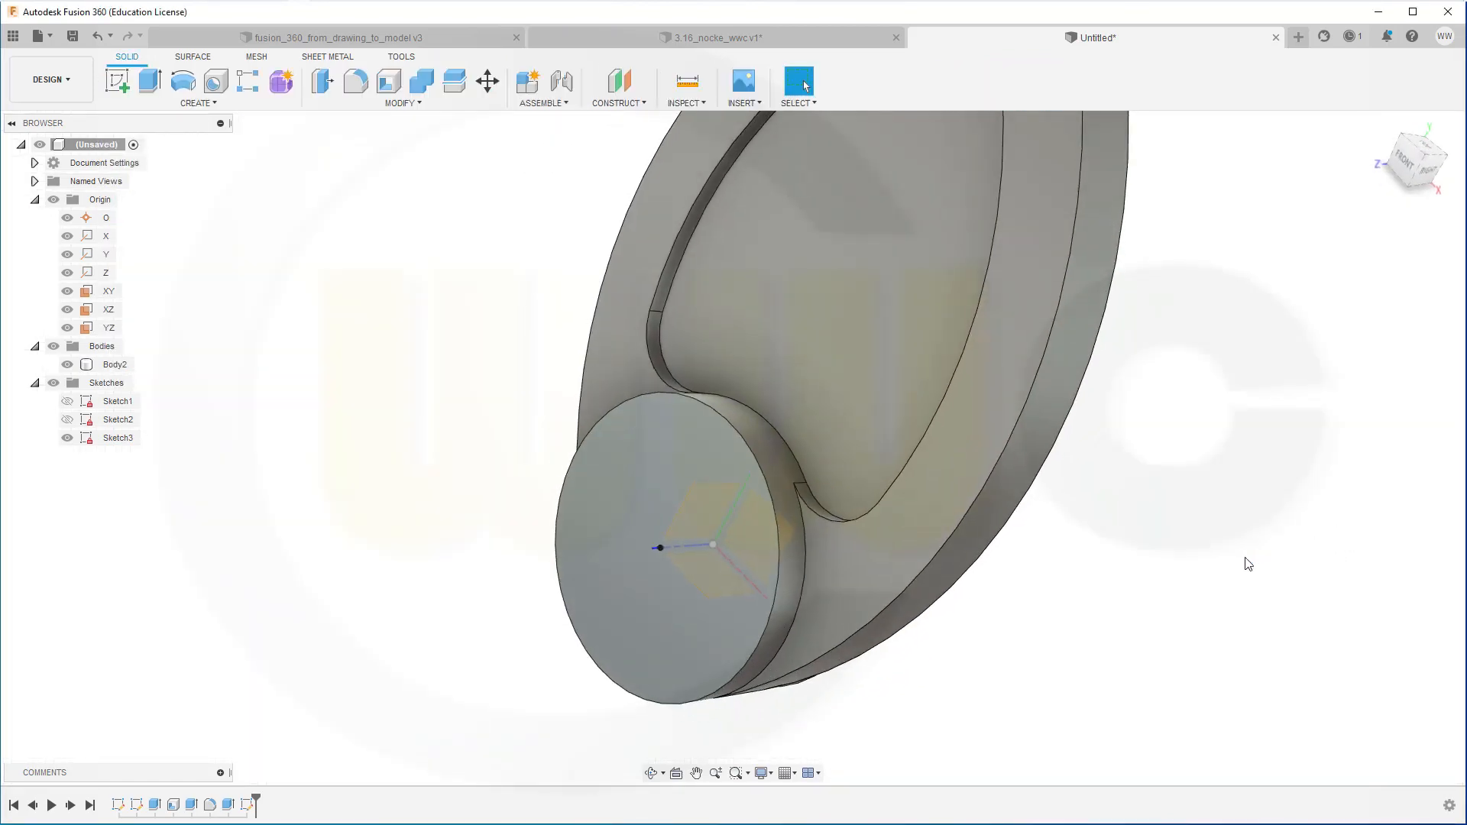
- Cut a simple, untapped 20 mm diameter hole, 20 mm deep, through the hub at the sketch point on its front face
click(216, 81)
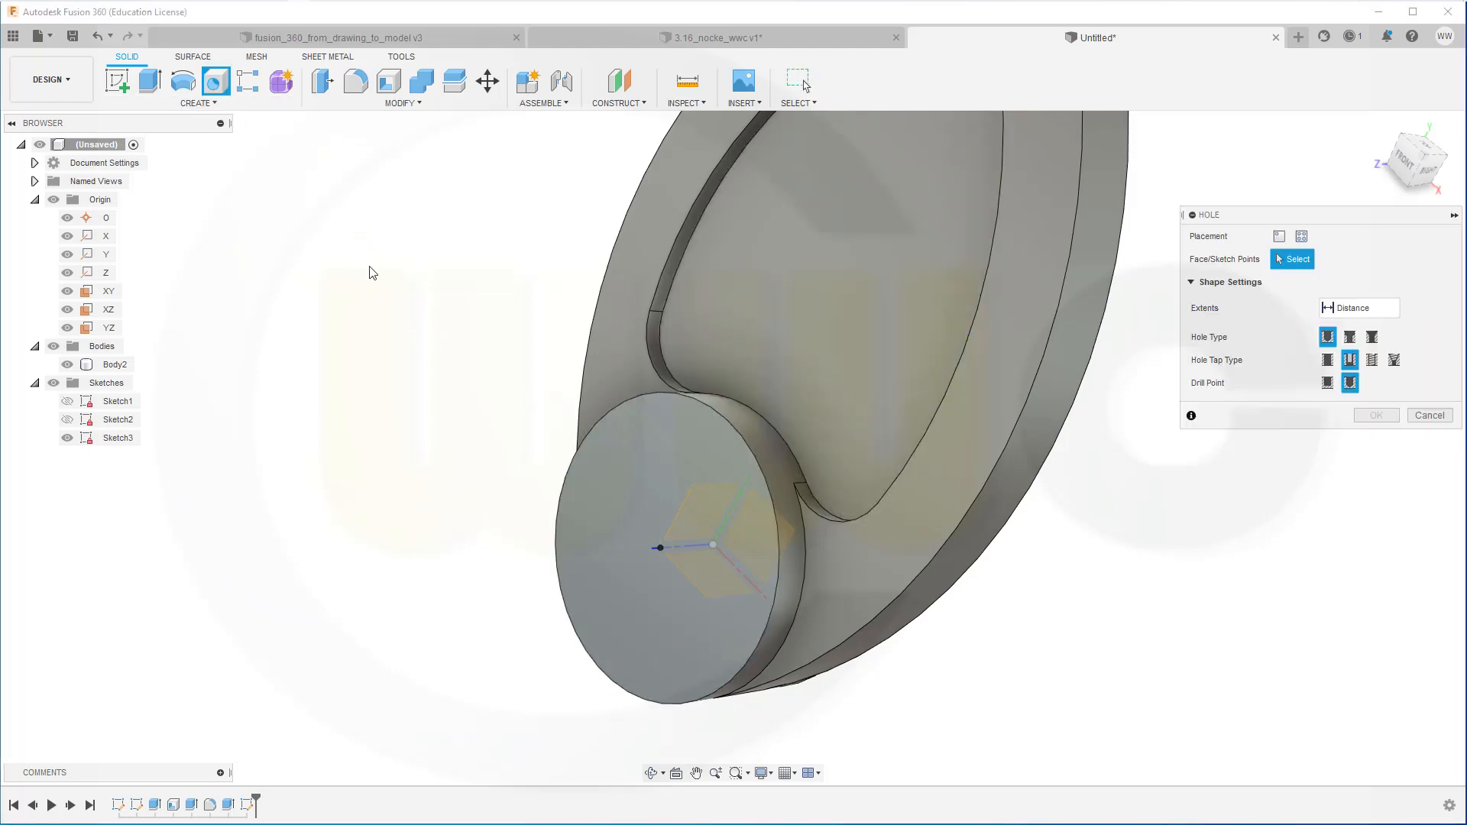
click(660, 548)
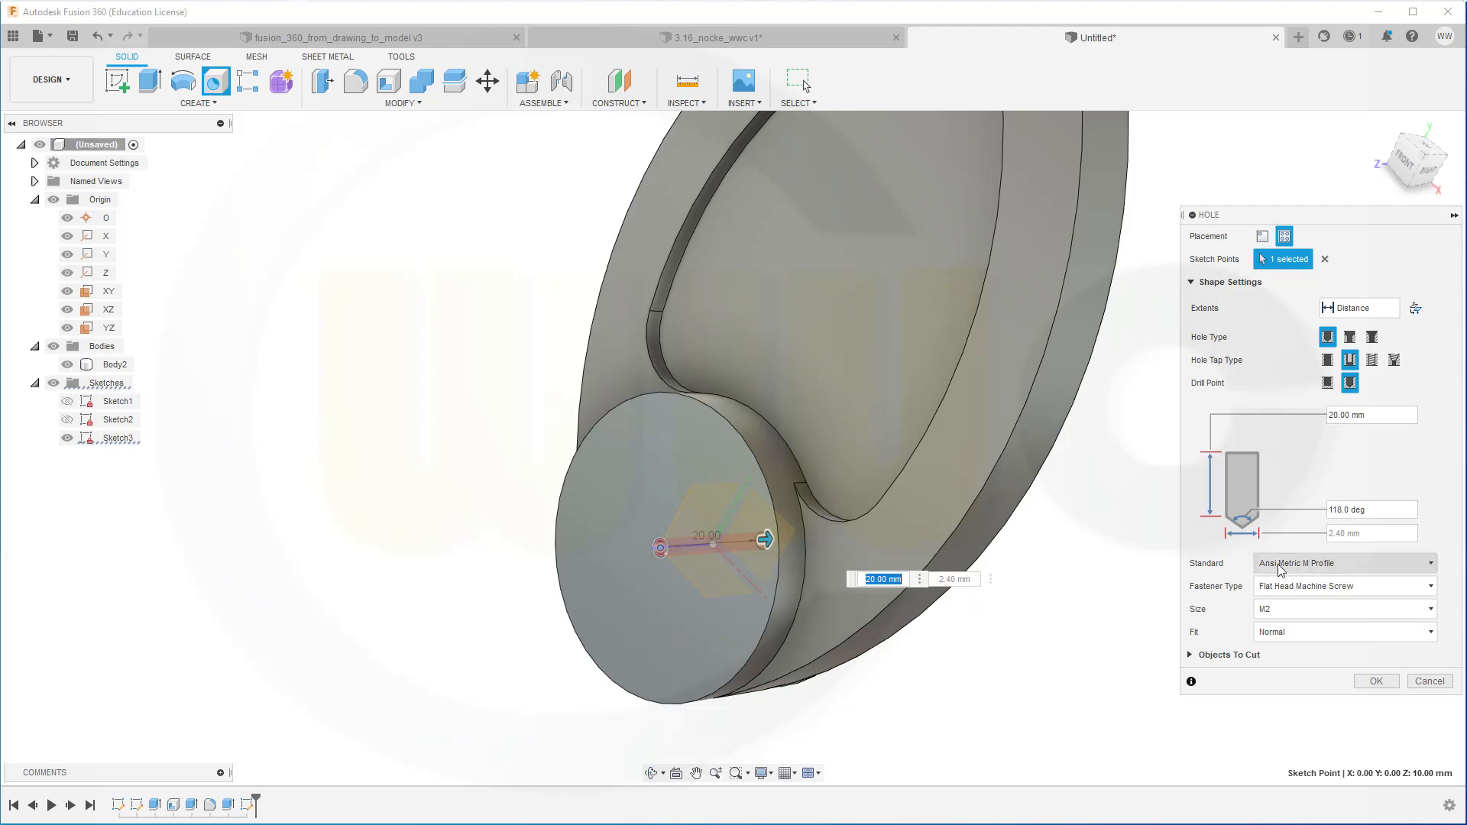
click(1329, 361)
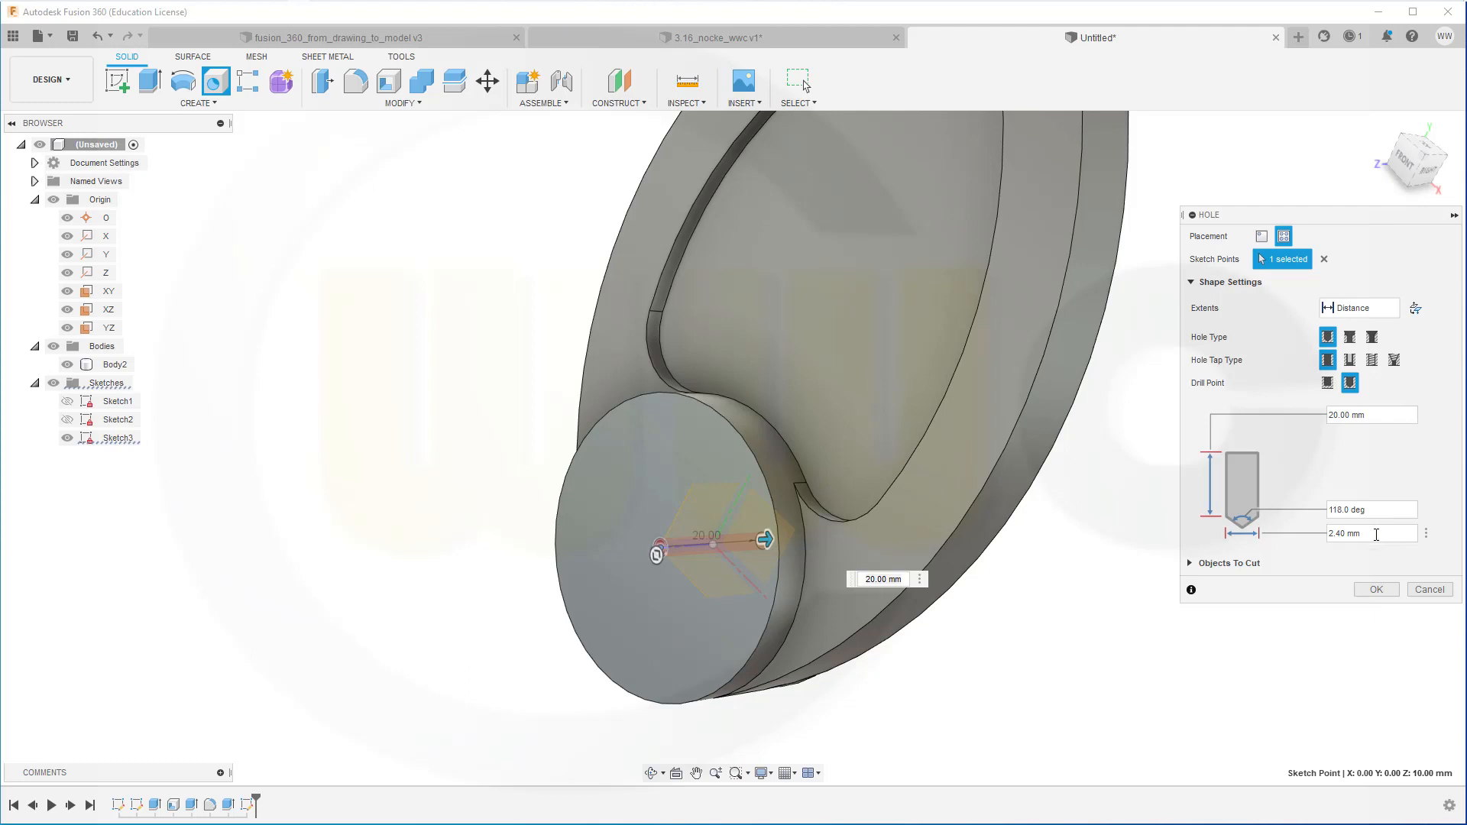
drag(1363, 534, 1292, 534)
text(22)
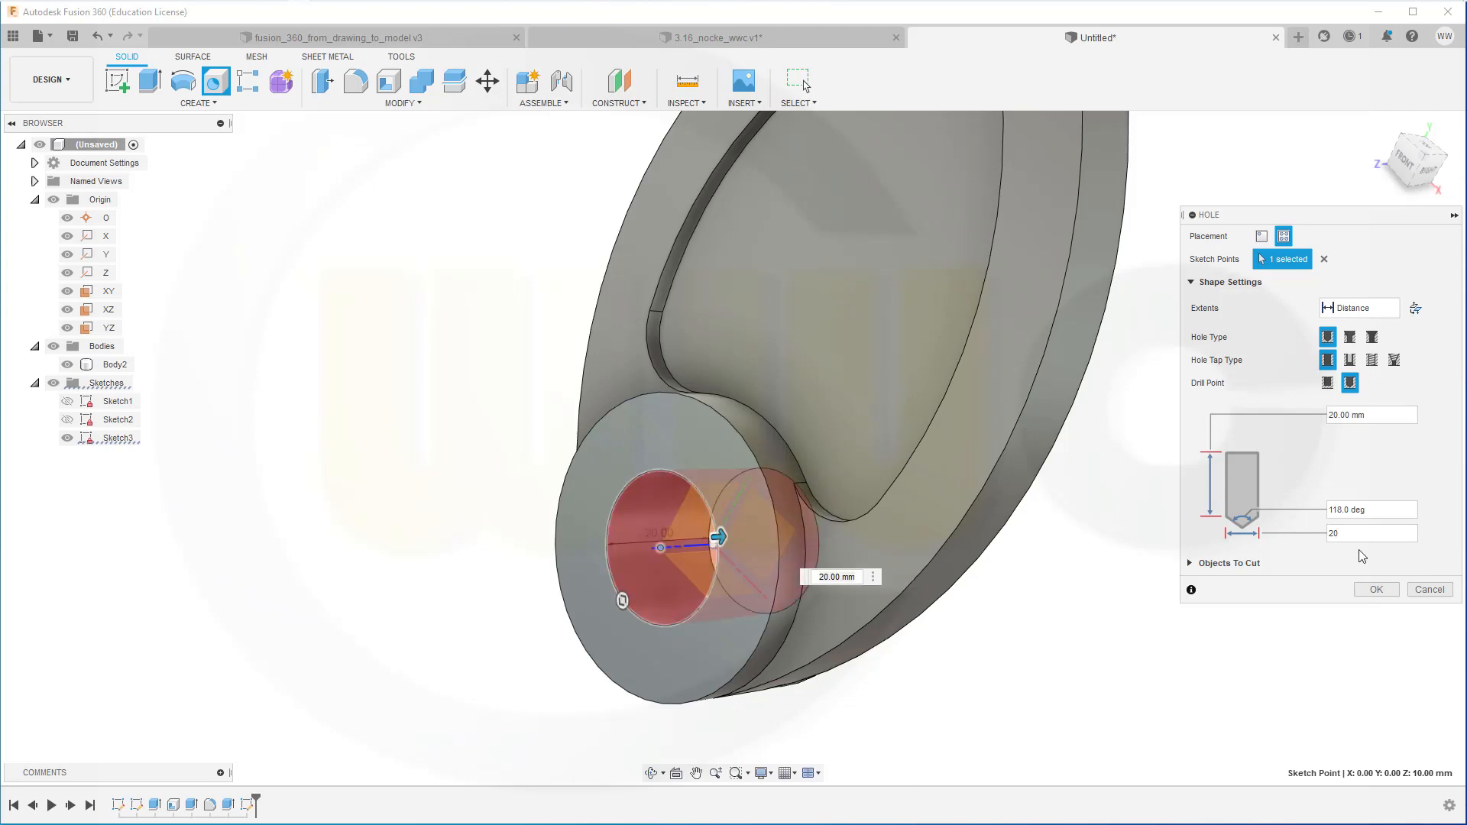
click(1376, 589)
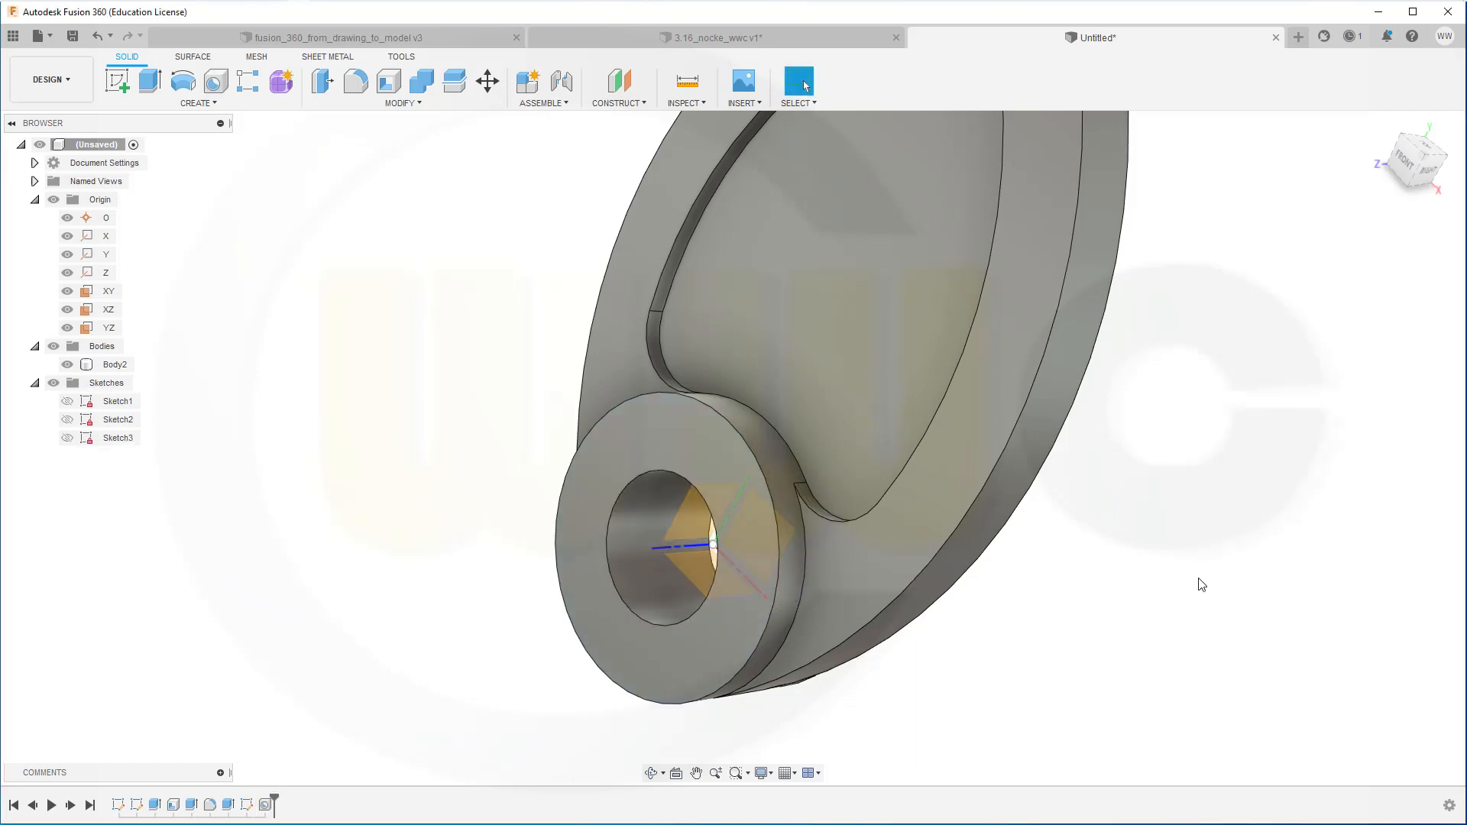
- Hide the finished solid body, keeping the cam outline and hub circle sketches displayed
shift+middle_drag(497, 492, 491, 420)
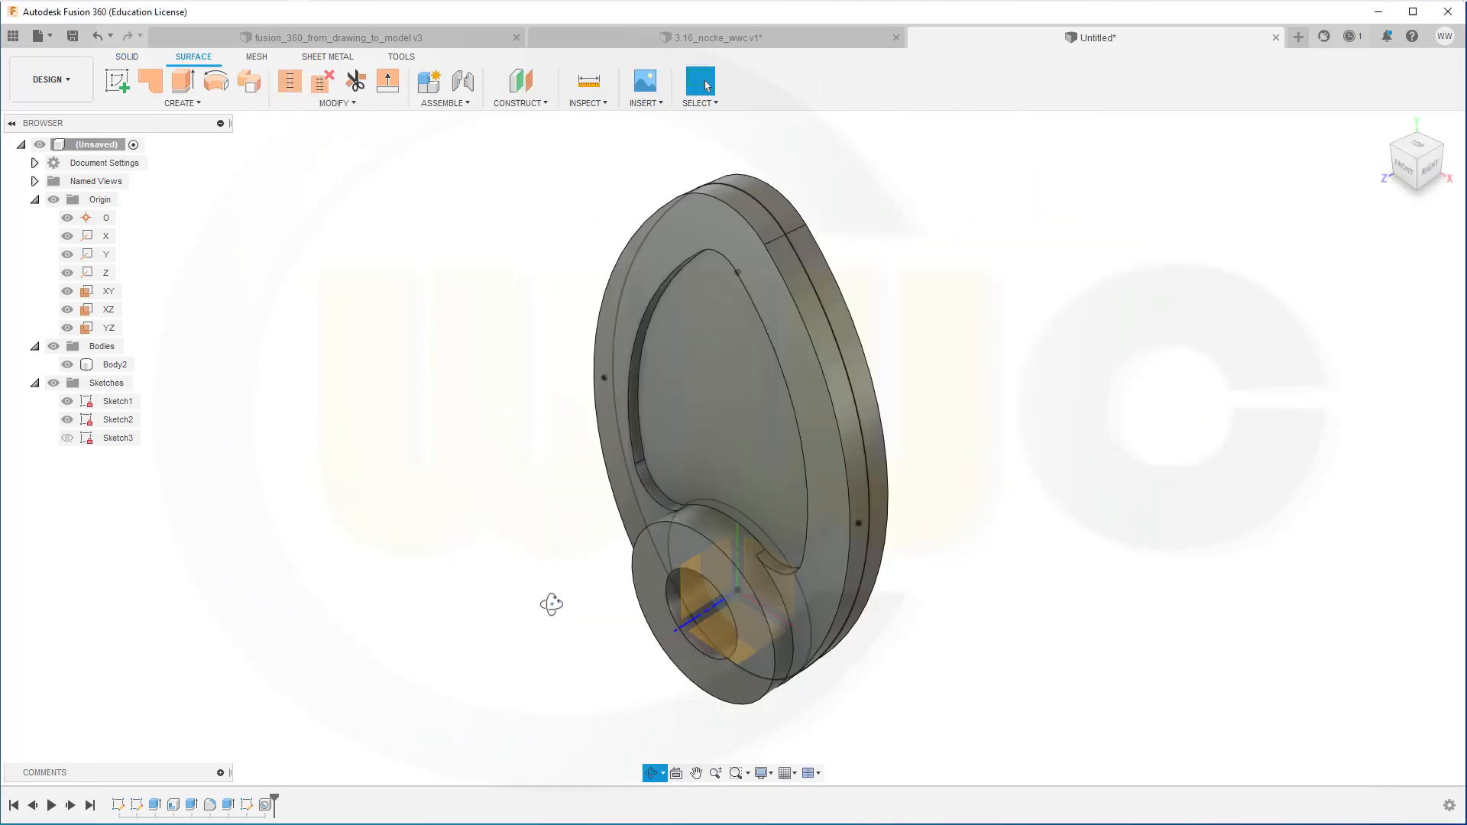
mouse_move(550, 603)
shift+middle_down()
mouse_move(557, 573)
mouse_move(443, 554)
mouse_move(506, 598)
shift+middle_up()
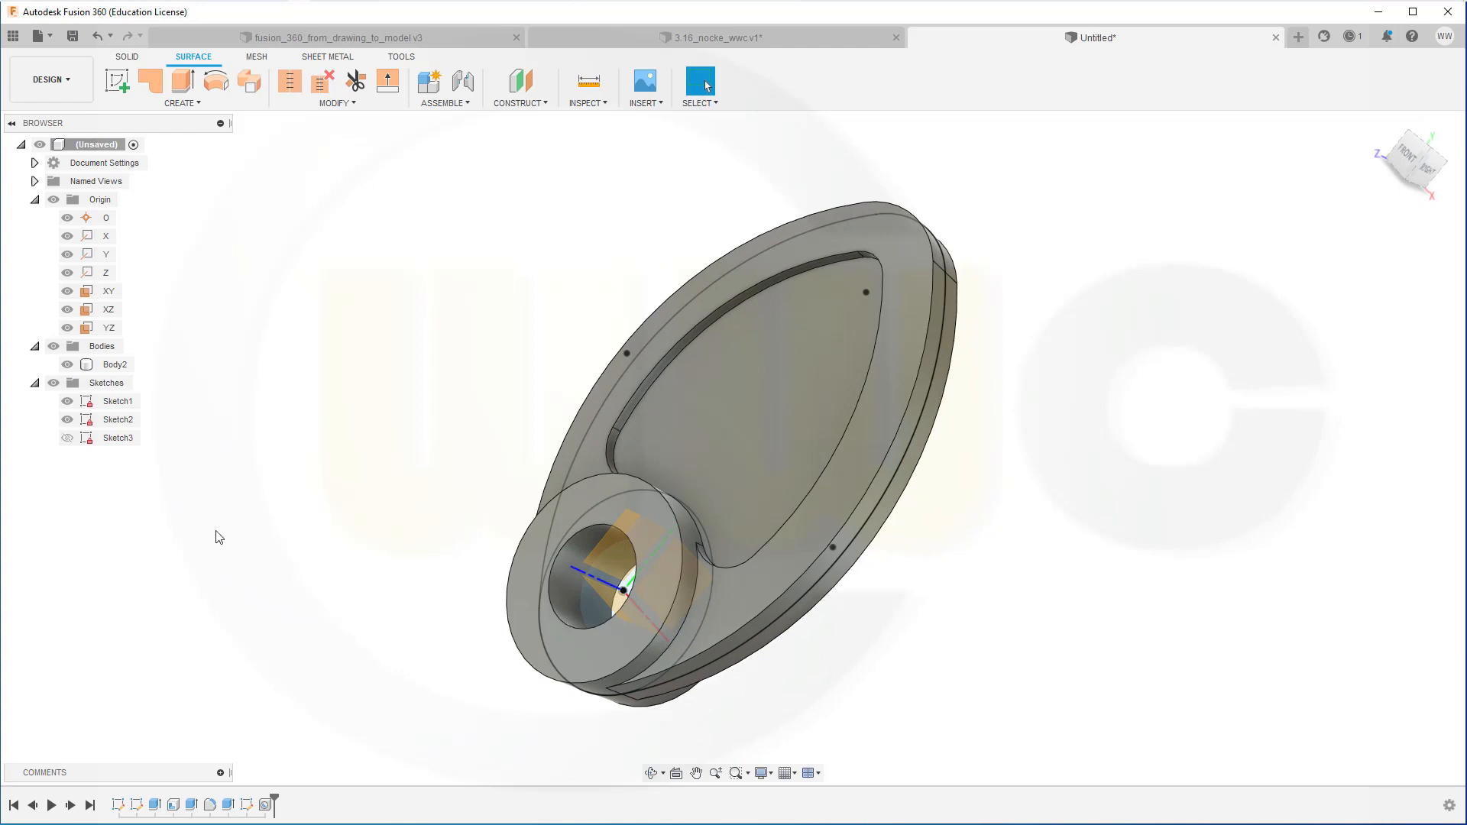
click(71, 370)
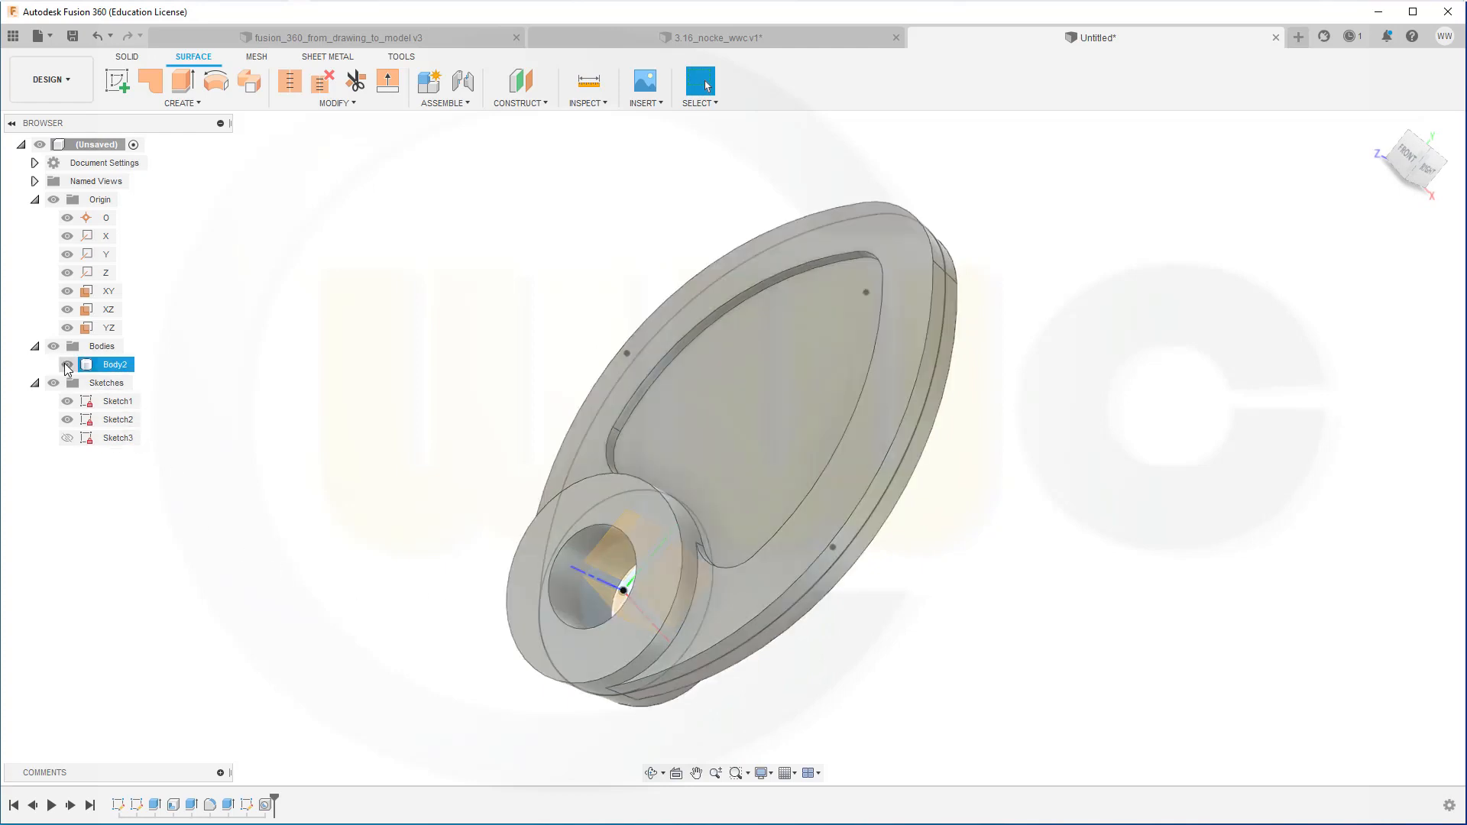
click(68, 366)
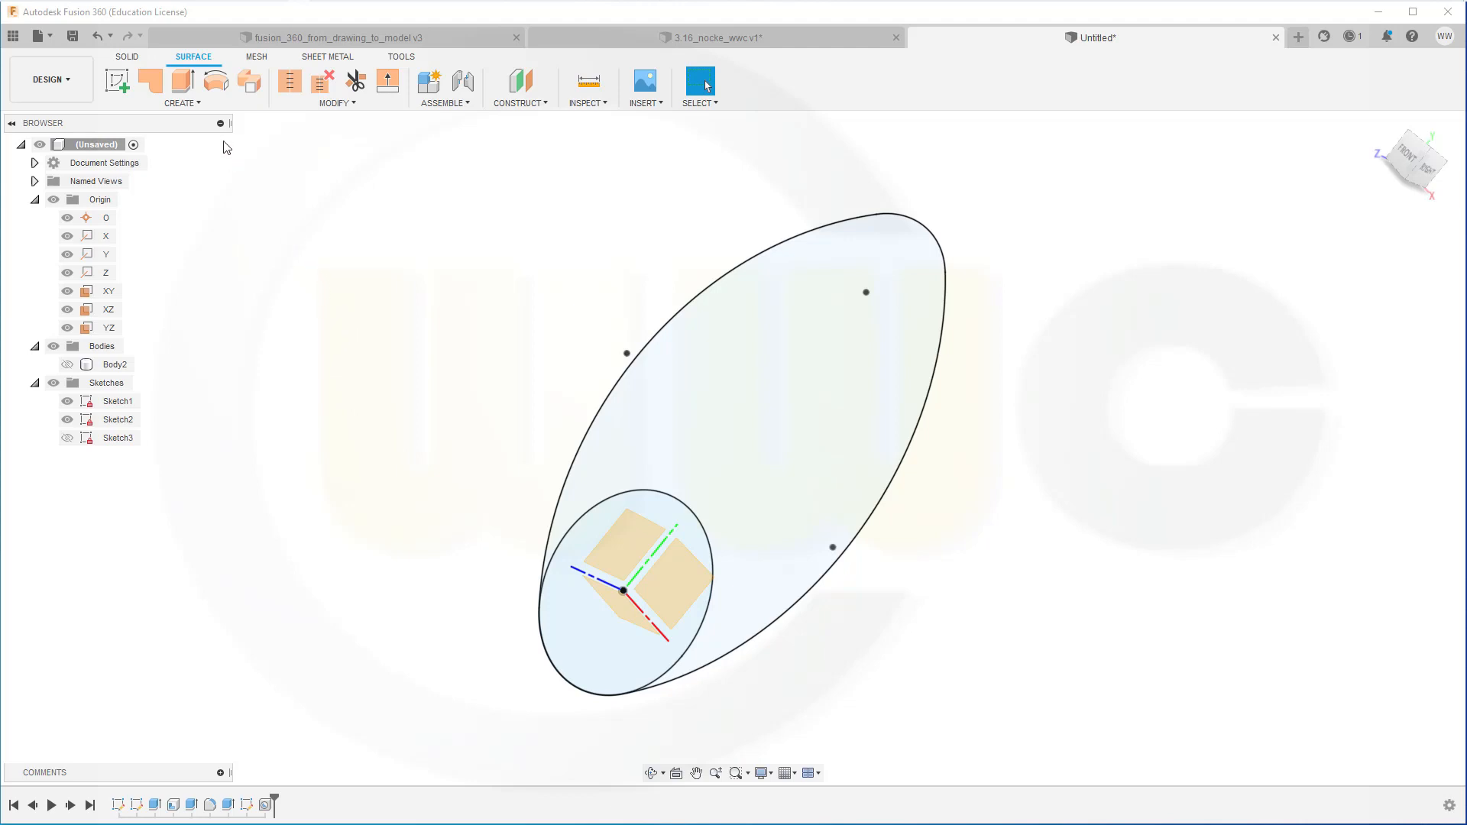
- Patch the closed four-curve cam outline as a new surface body
click(151, 80)
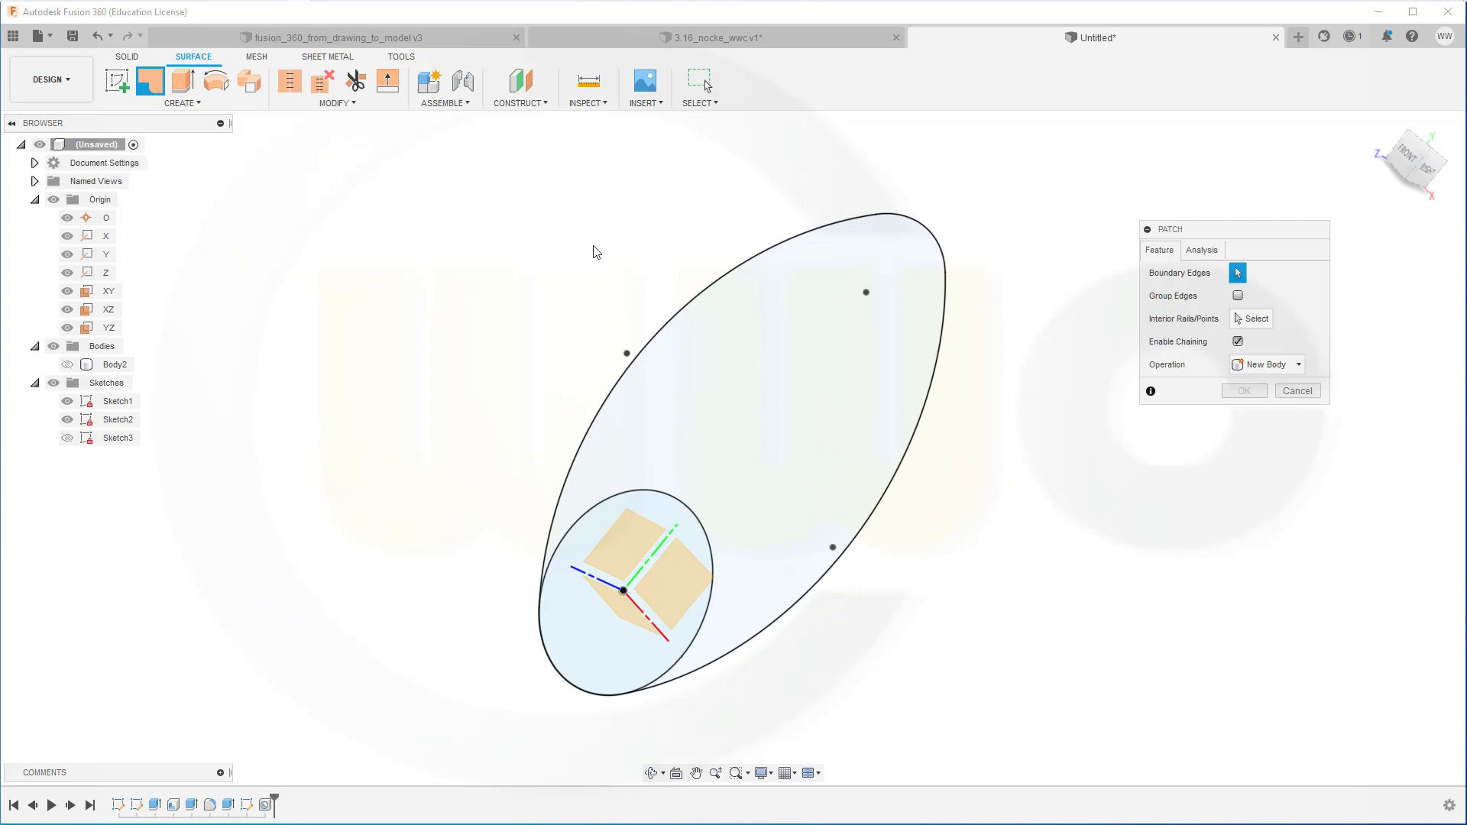
click(662, 335)
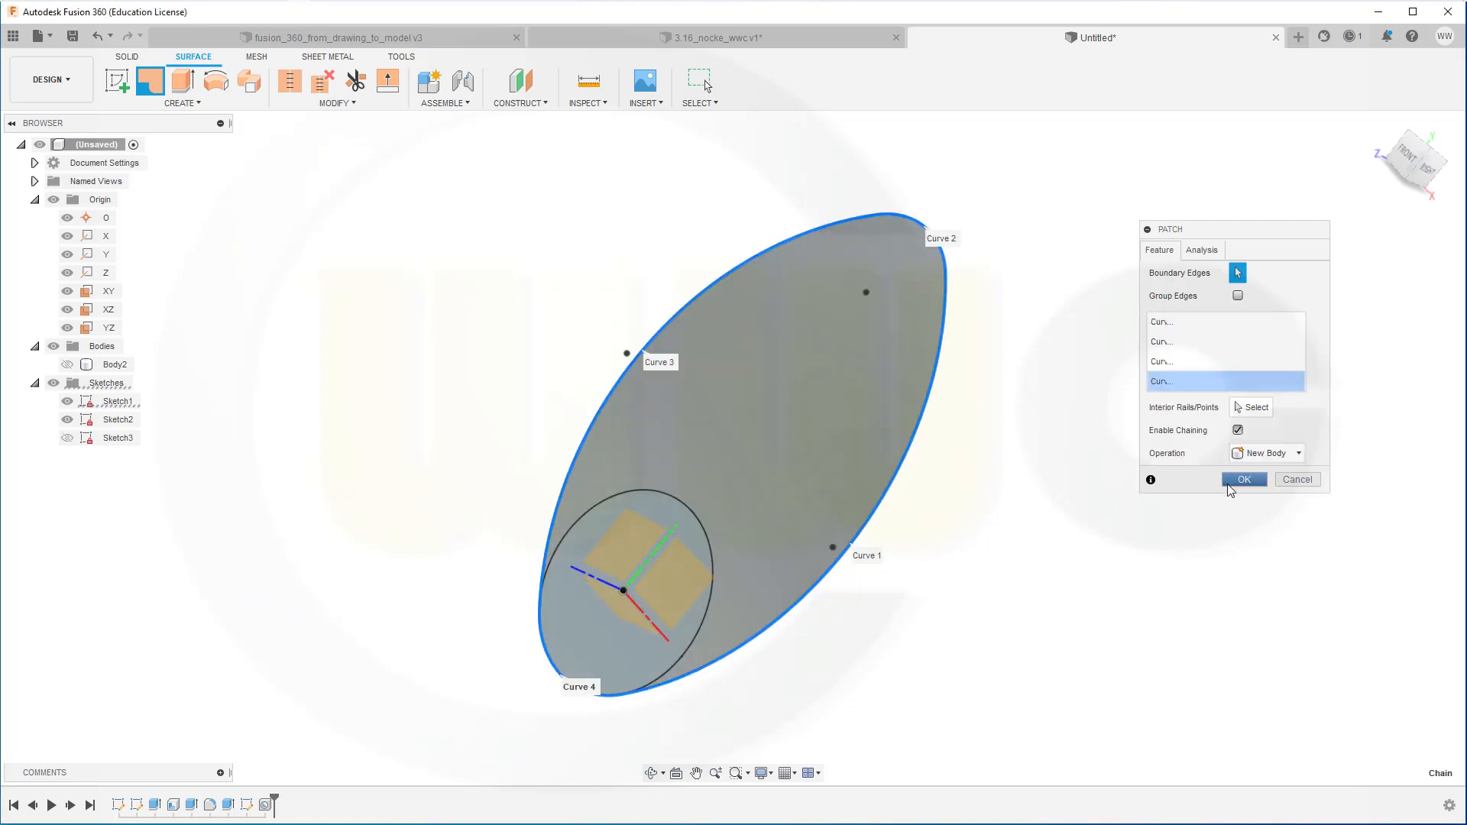
click(1242, 480)
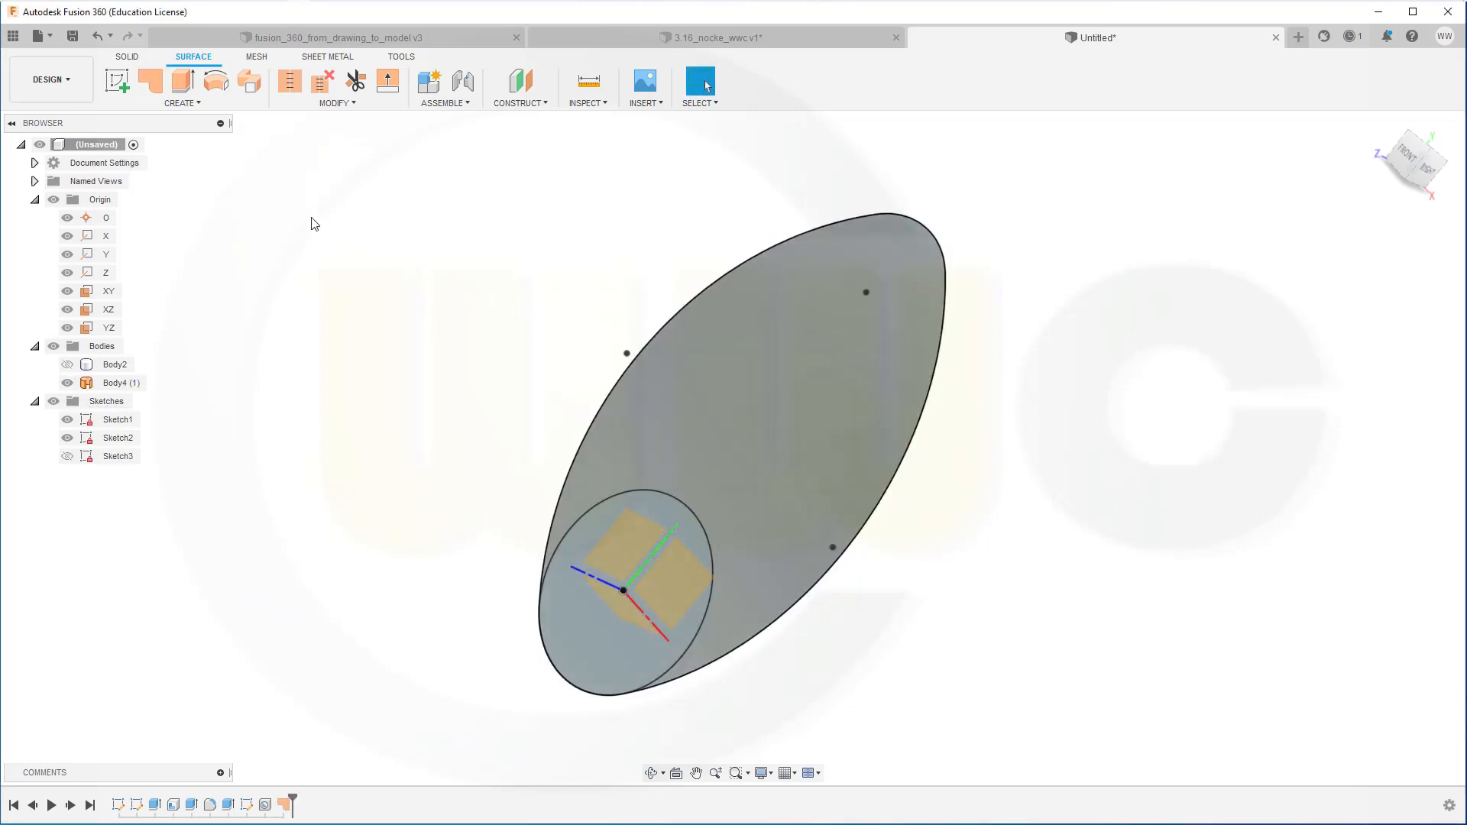
- Extrude the chained cam outline as a new surface body, symmetric about its plane with a whole length of 10 mm
click(182, 81)
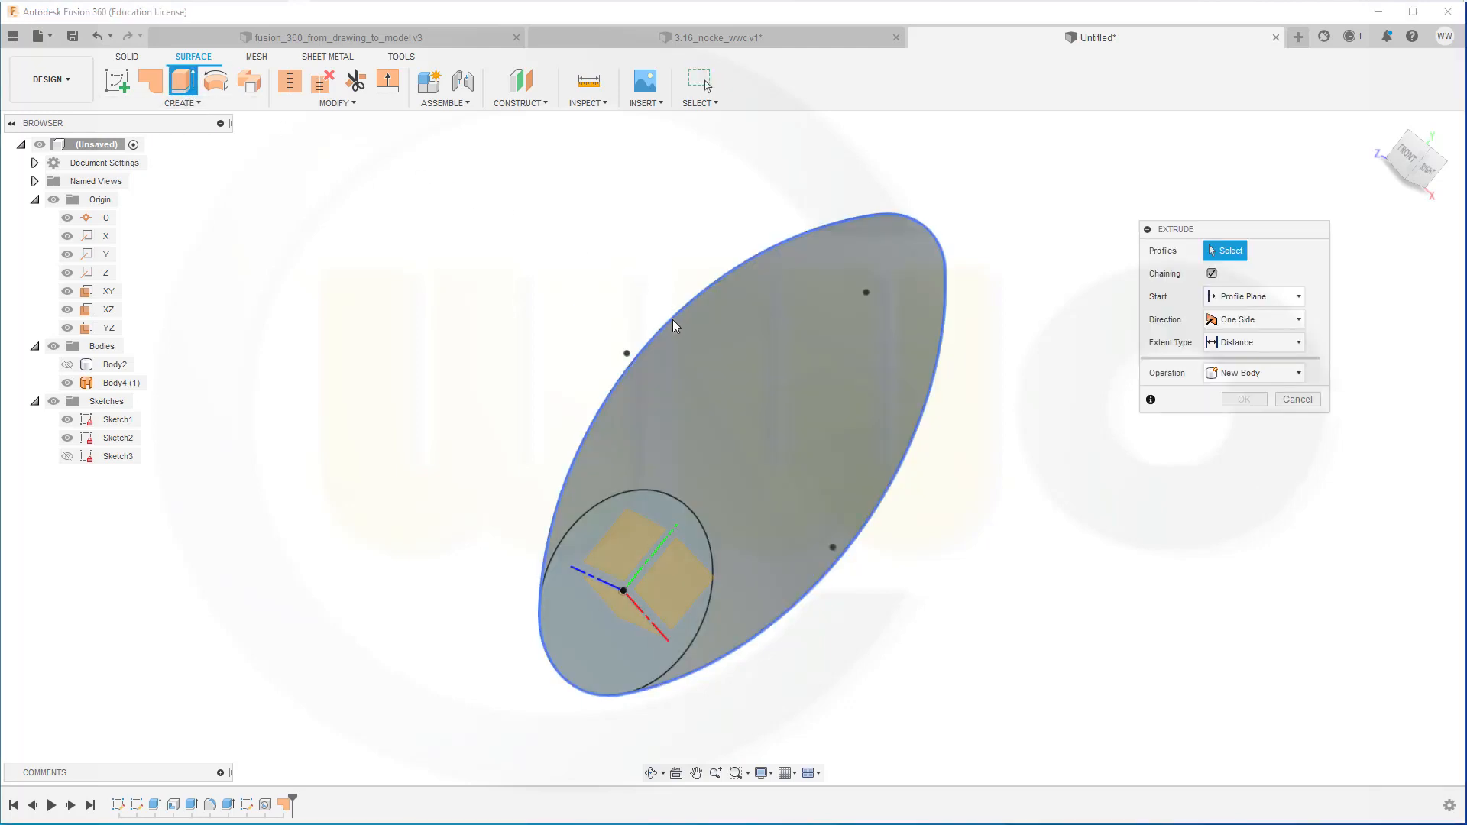
click(673, 320)
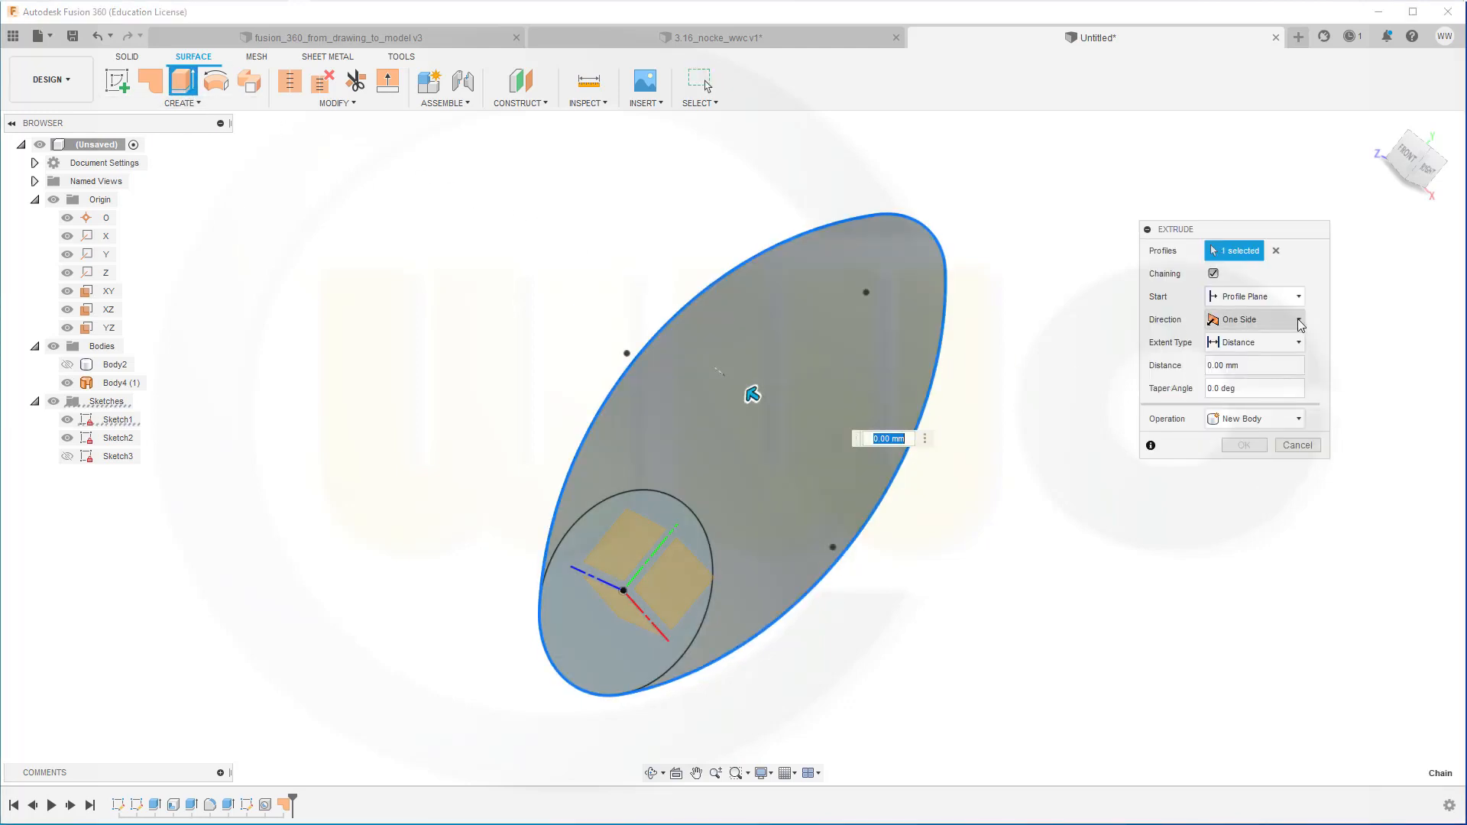
click(1296, 320)
click(1242, 374)
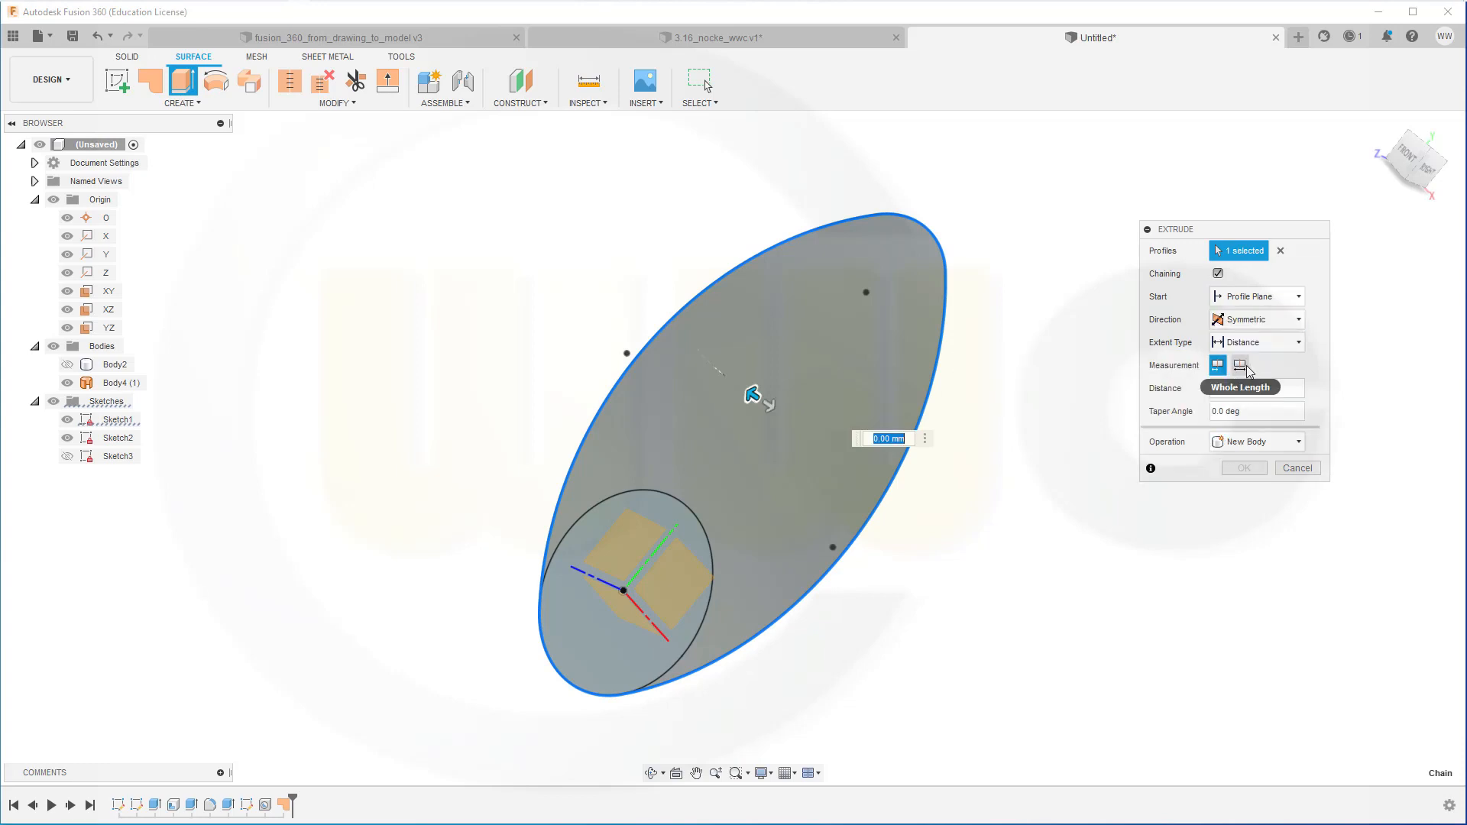
click(1239, 367)
click(1239, 388)
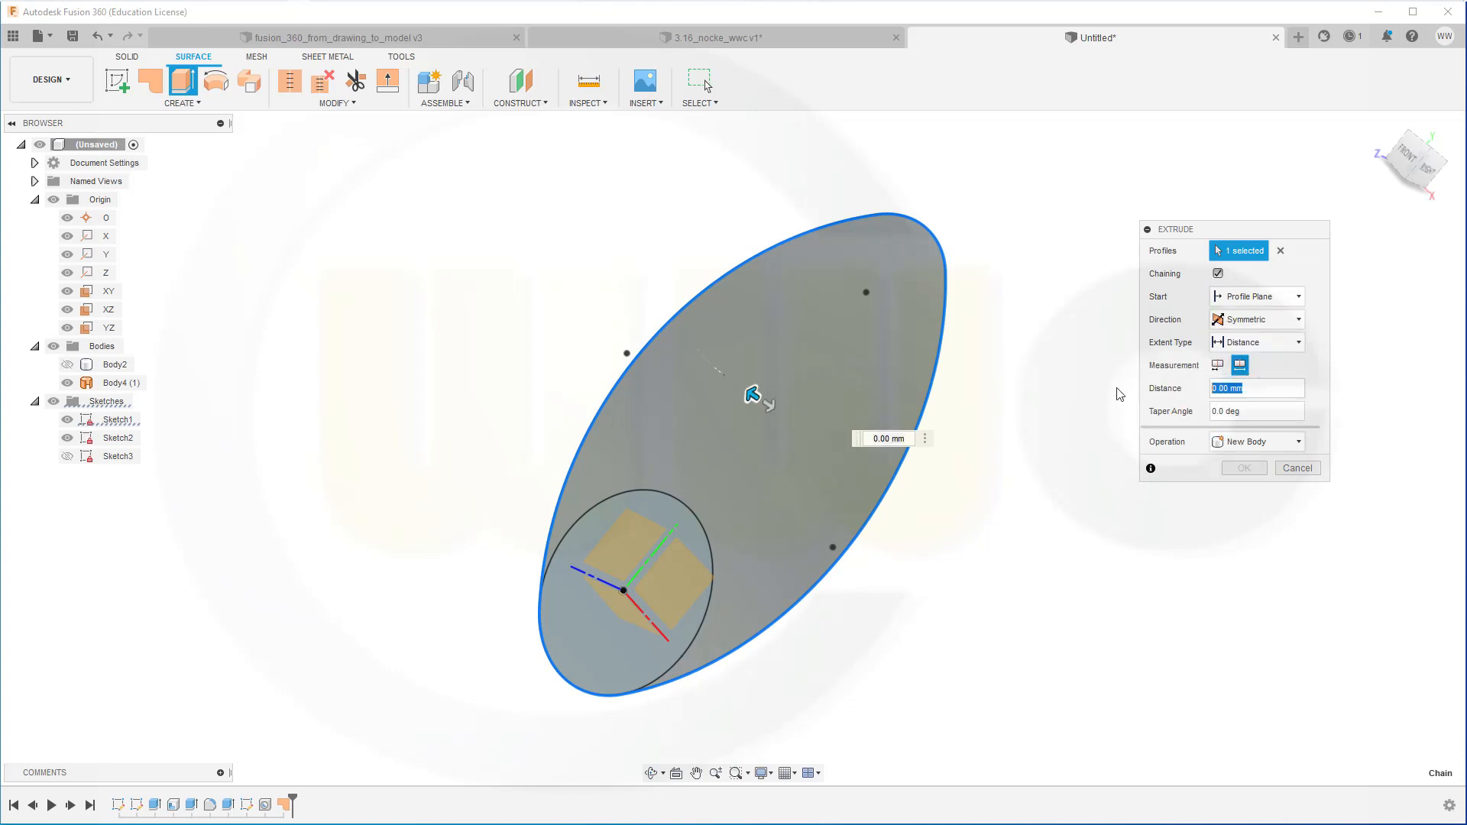
text(10)
key(Return)
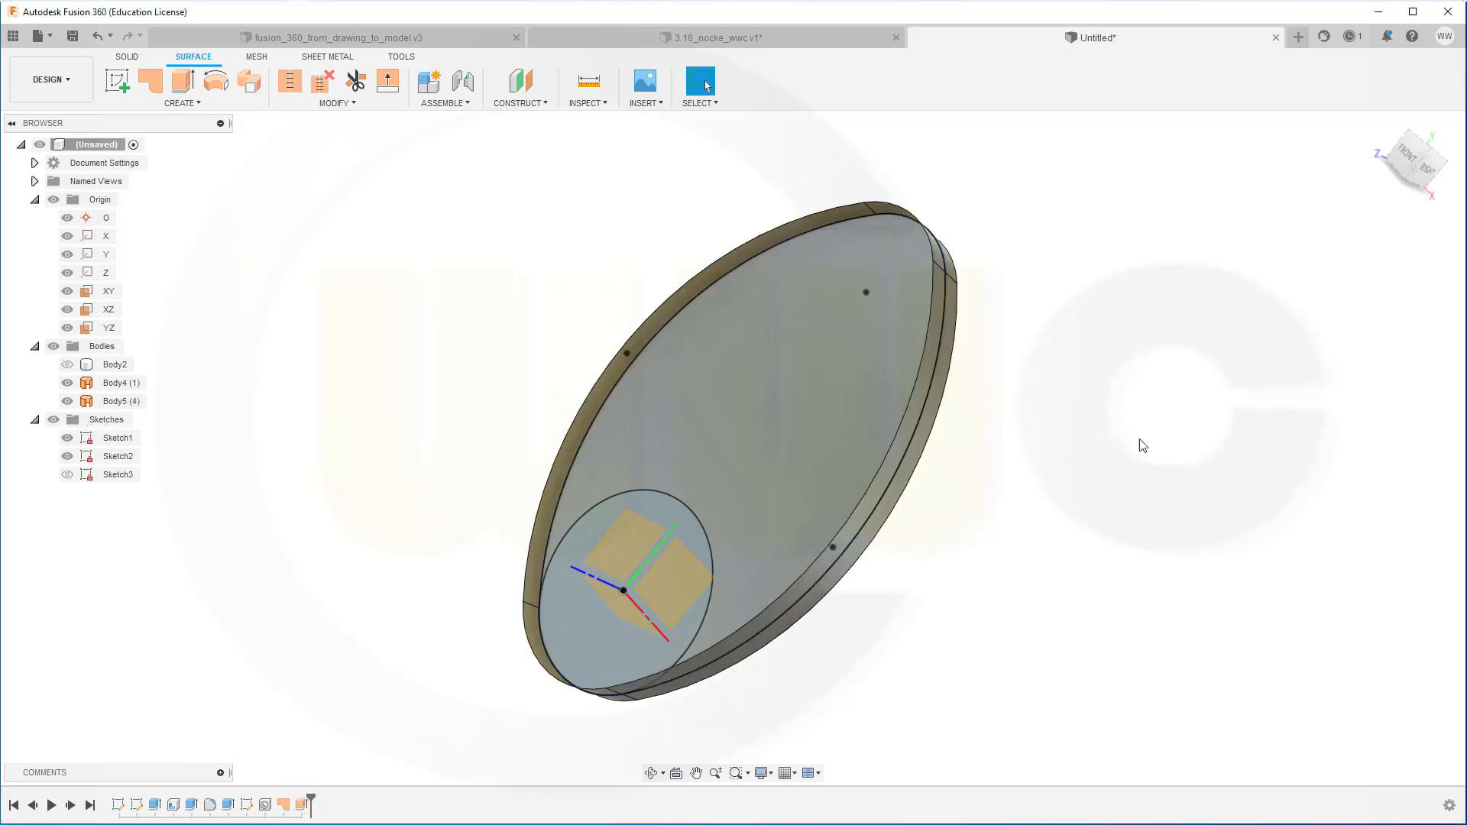
- Extrude the hub circle as a new surface body, symmetric about its plane with a whole length of 20 mm
click(183, 81)
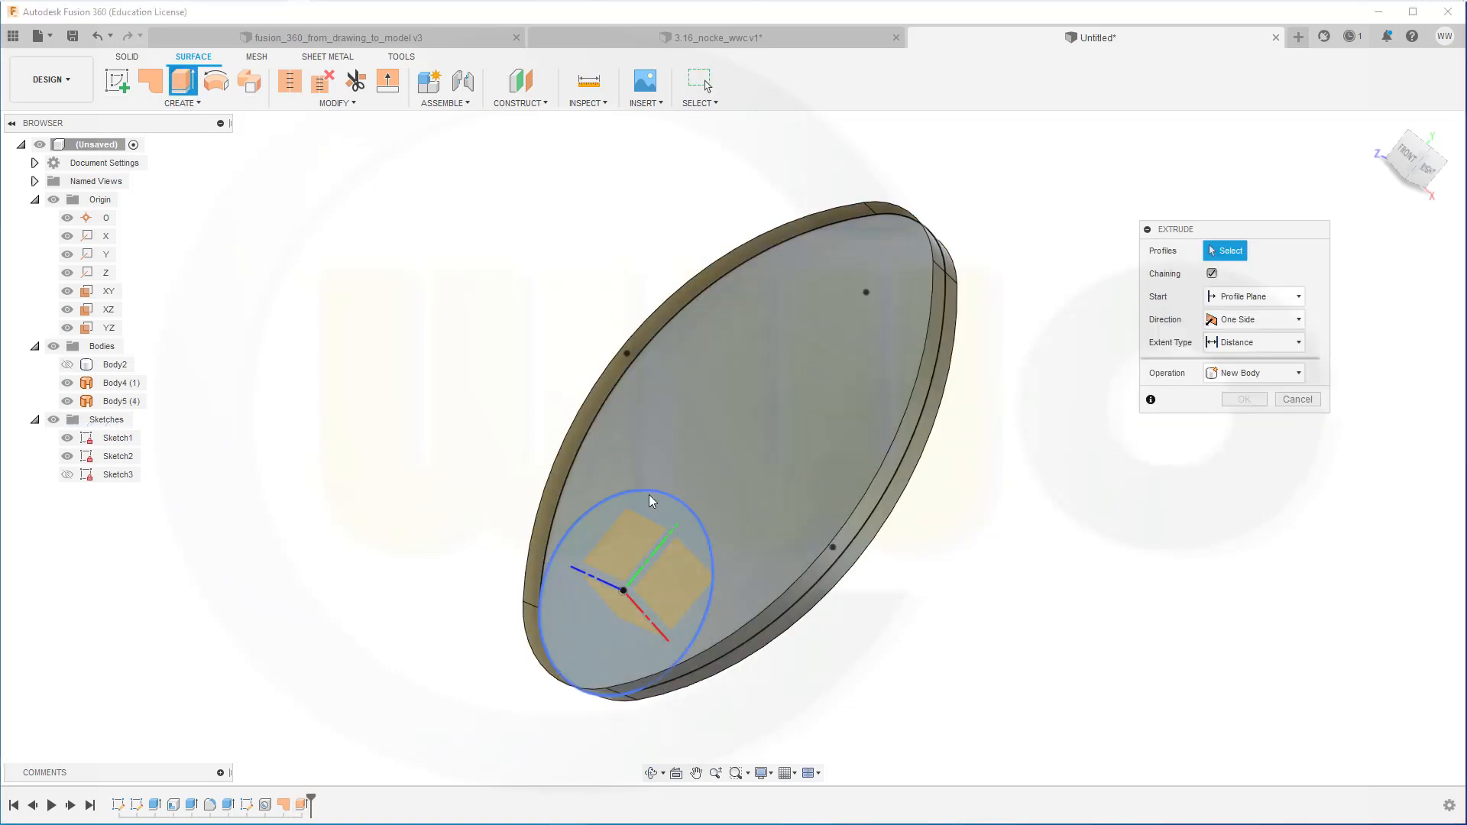
click(649, 506)
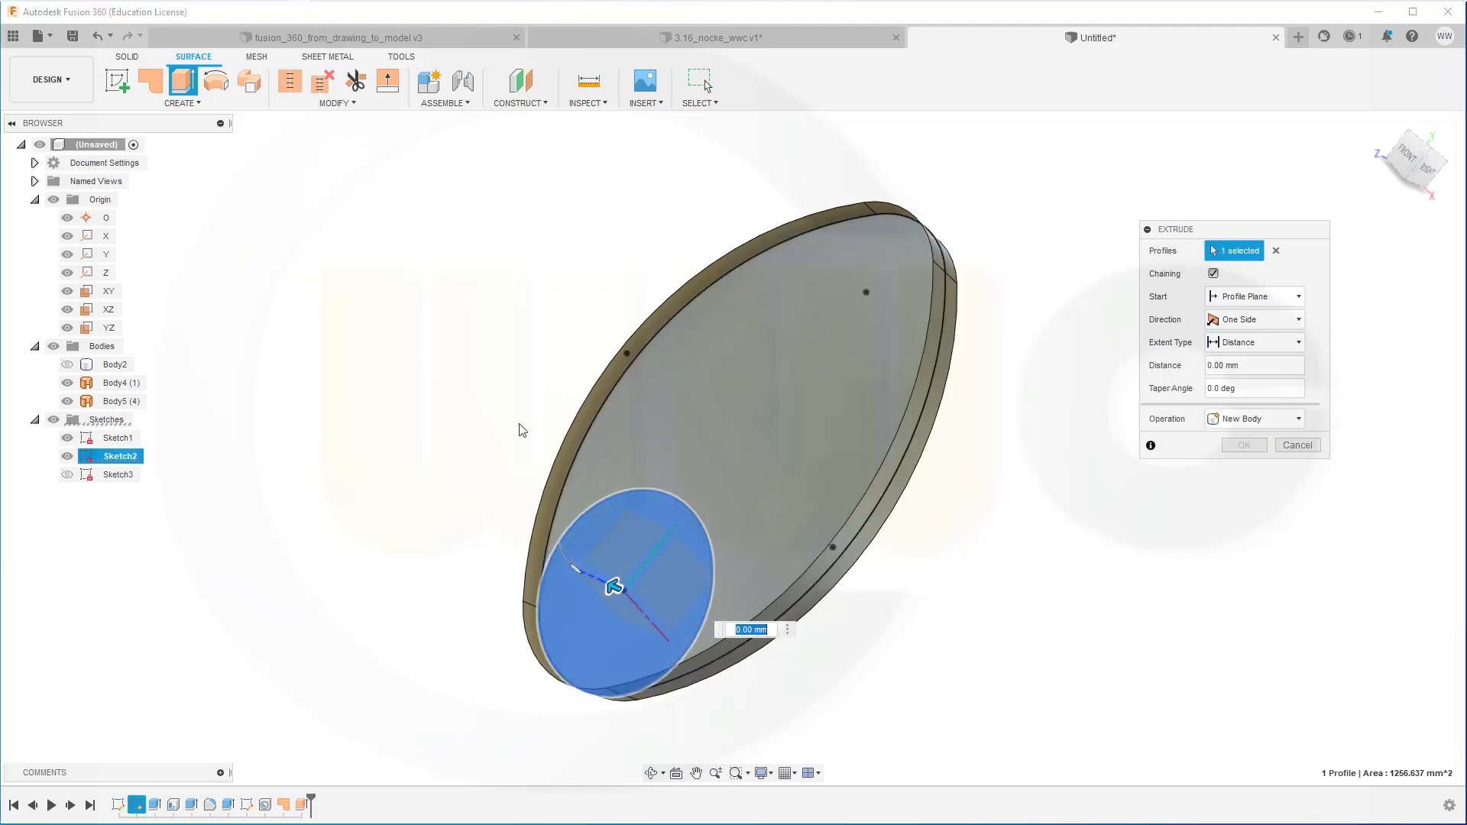
click(1299, 324)
click(1249, 365)
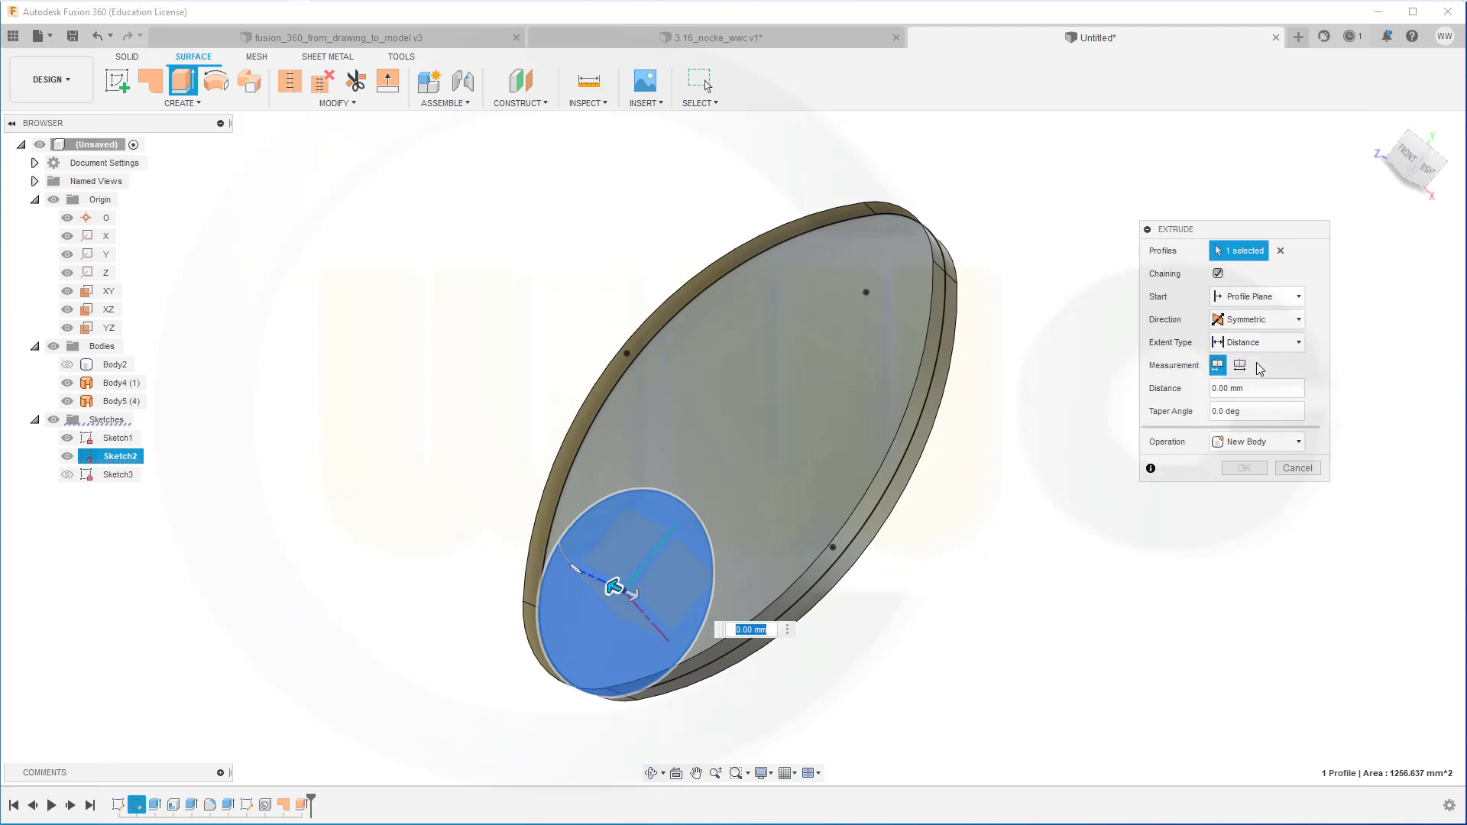
click(1272, 342)
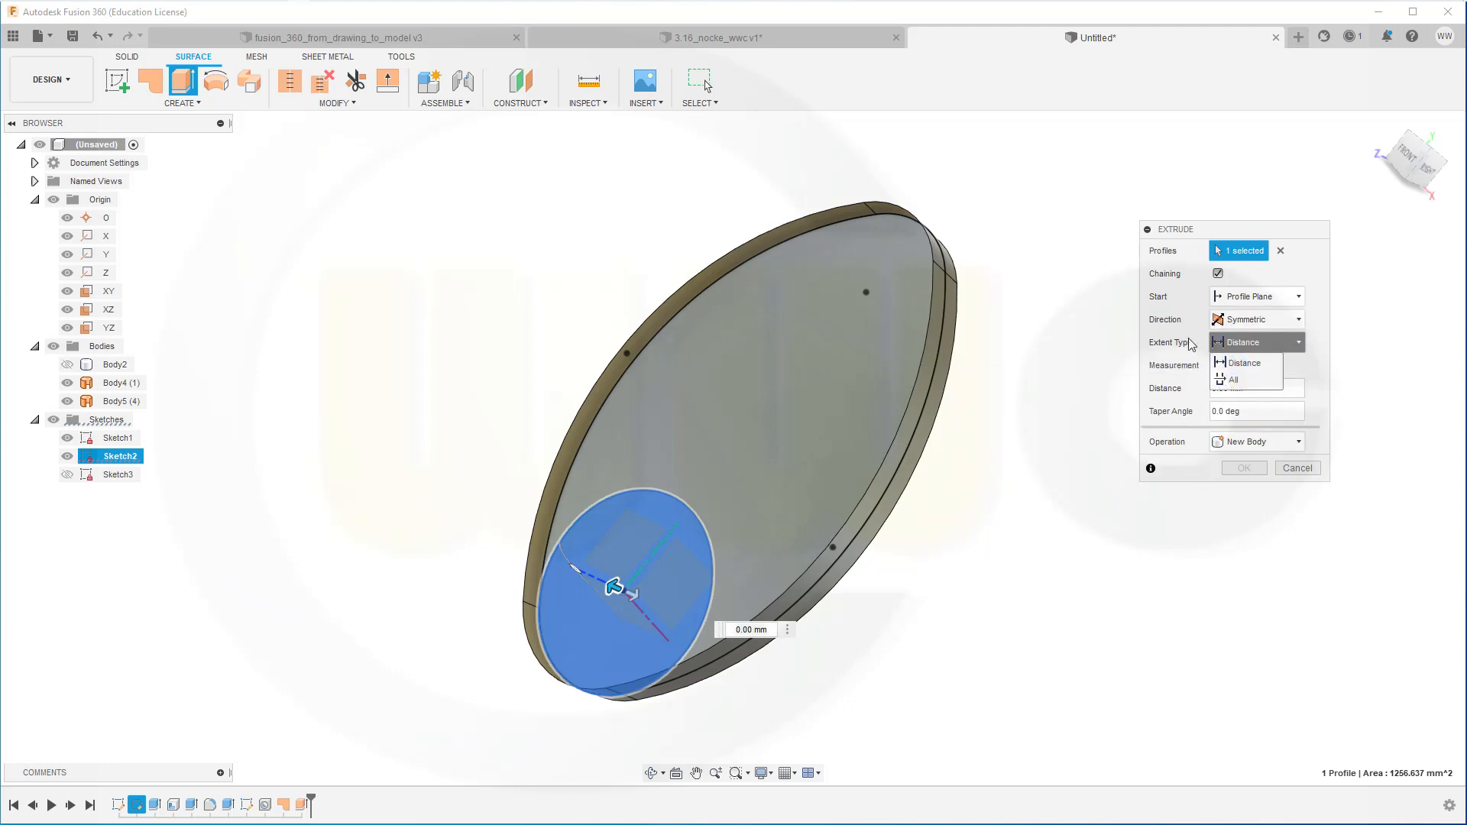
click(1253, 345)
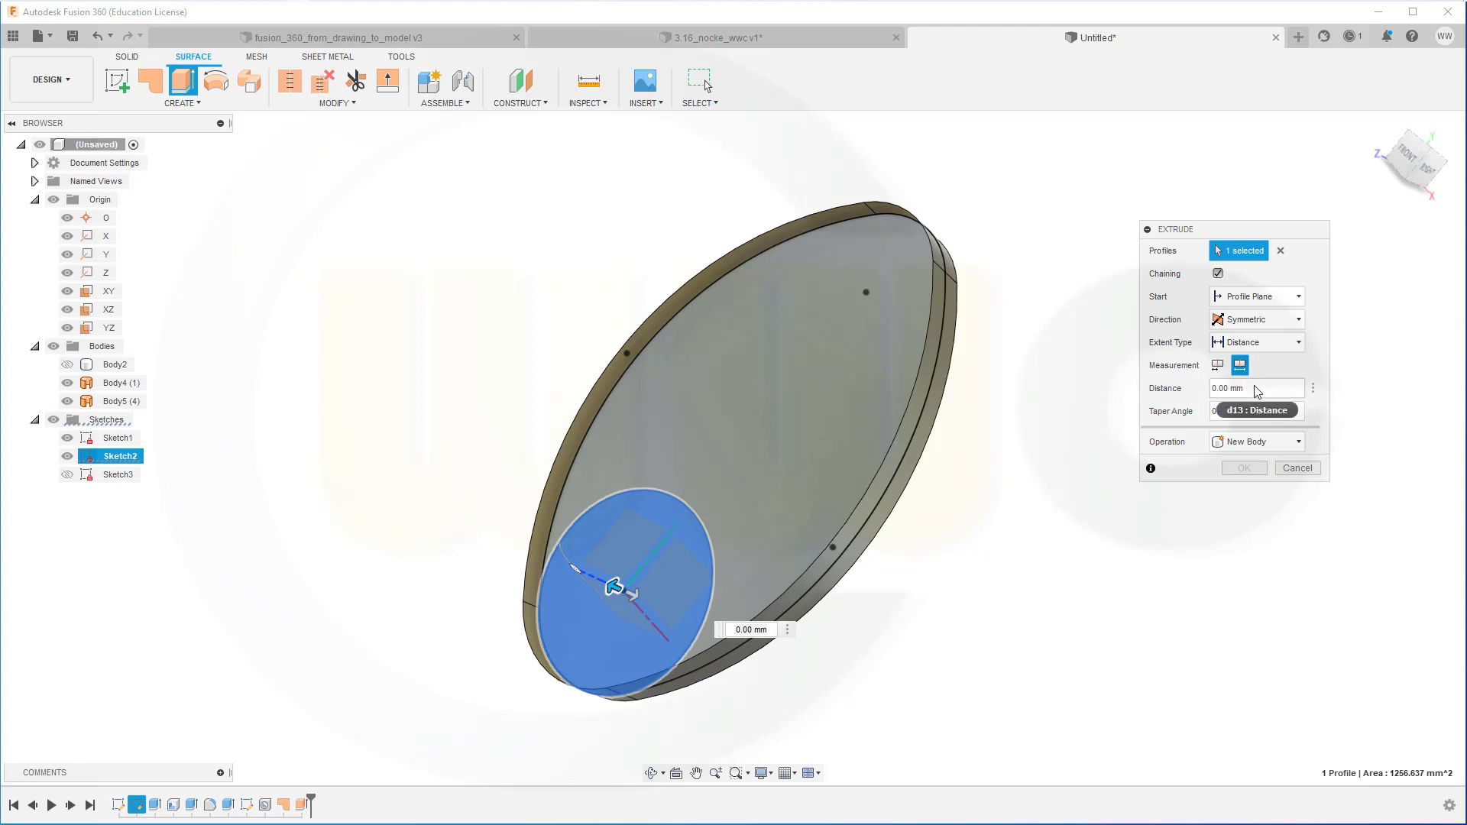
click(1229, 388)
text(20)
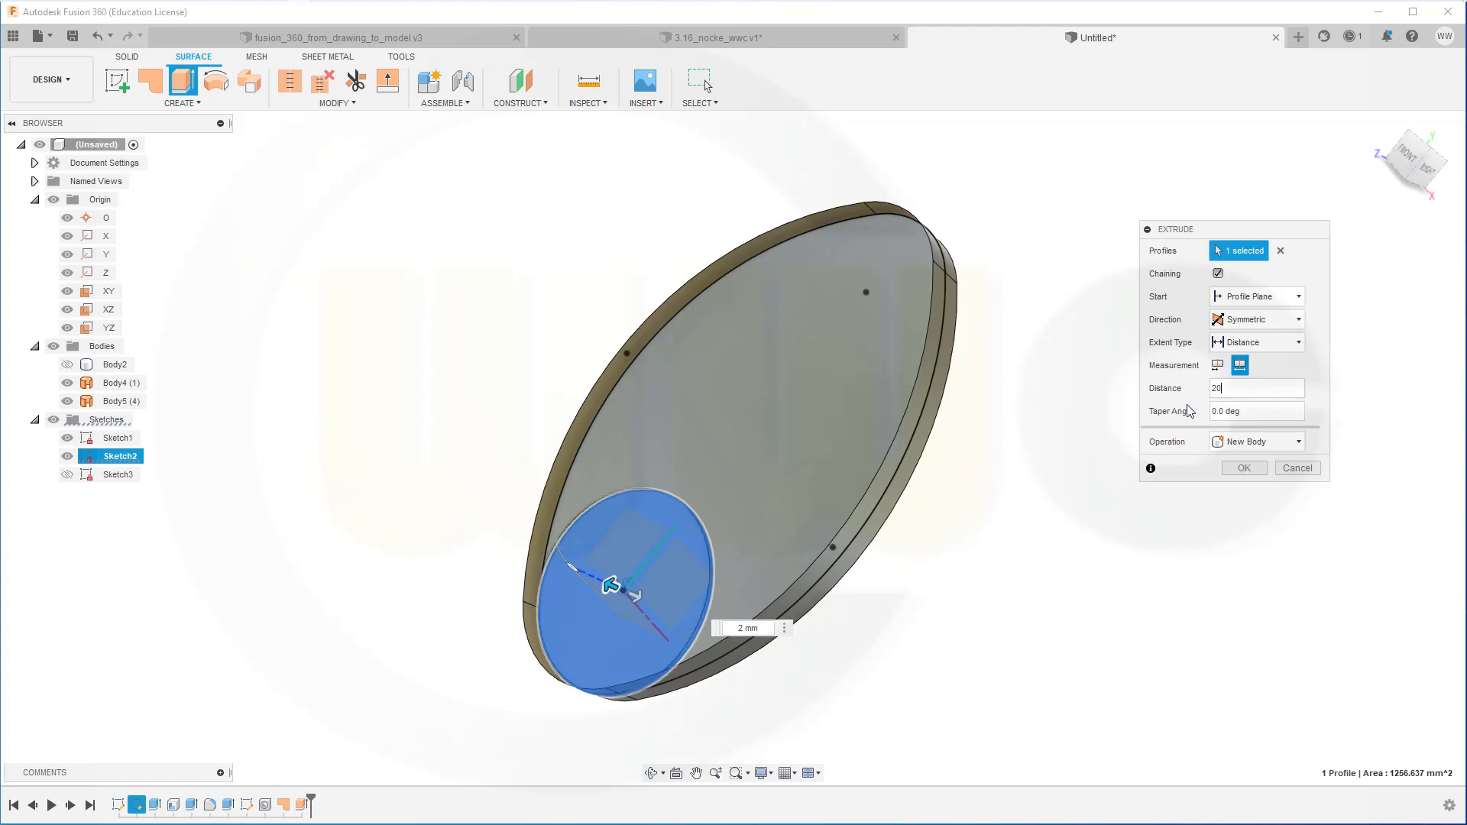
key(Return)
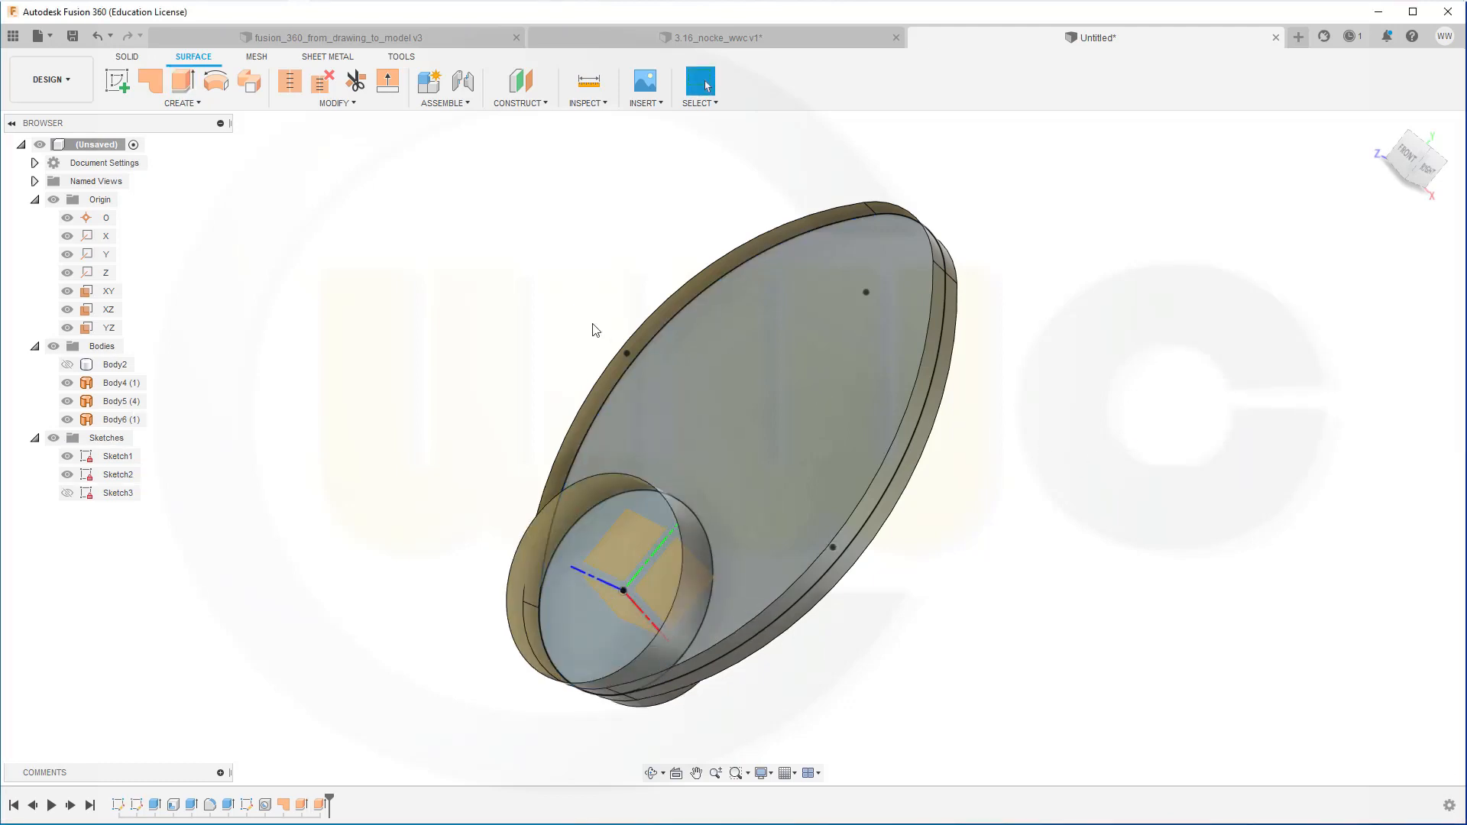
- Trim away the part of the patch inside the hub, using the cylindrical hub surface as the trim tool
click(356, 80)
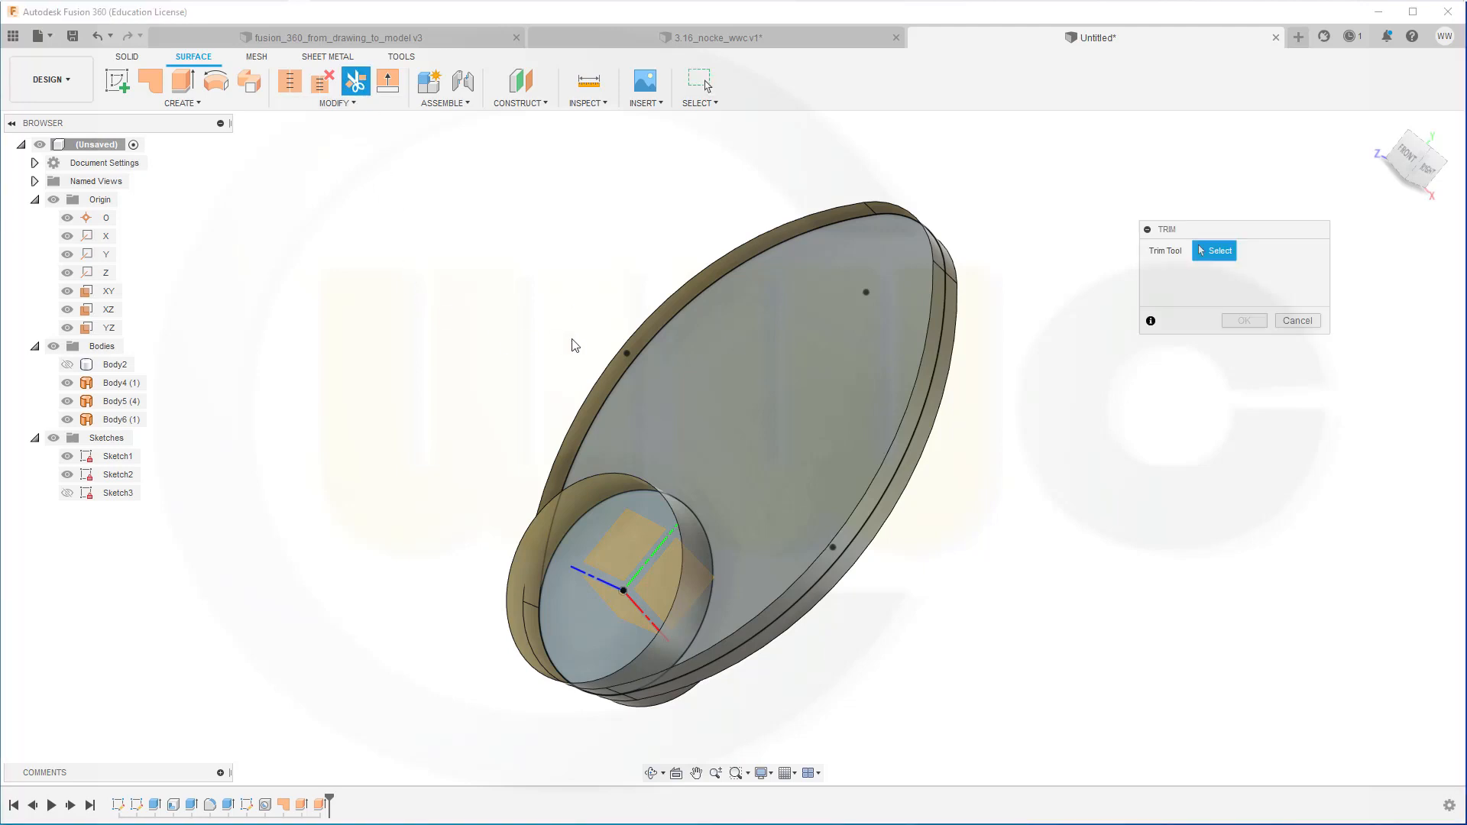
click(532, 561)
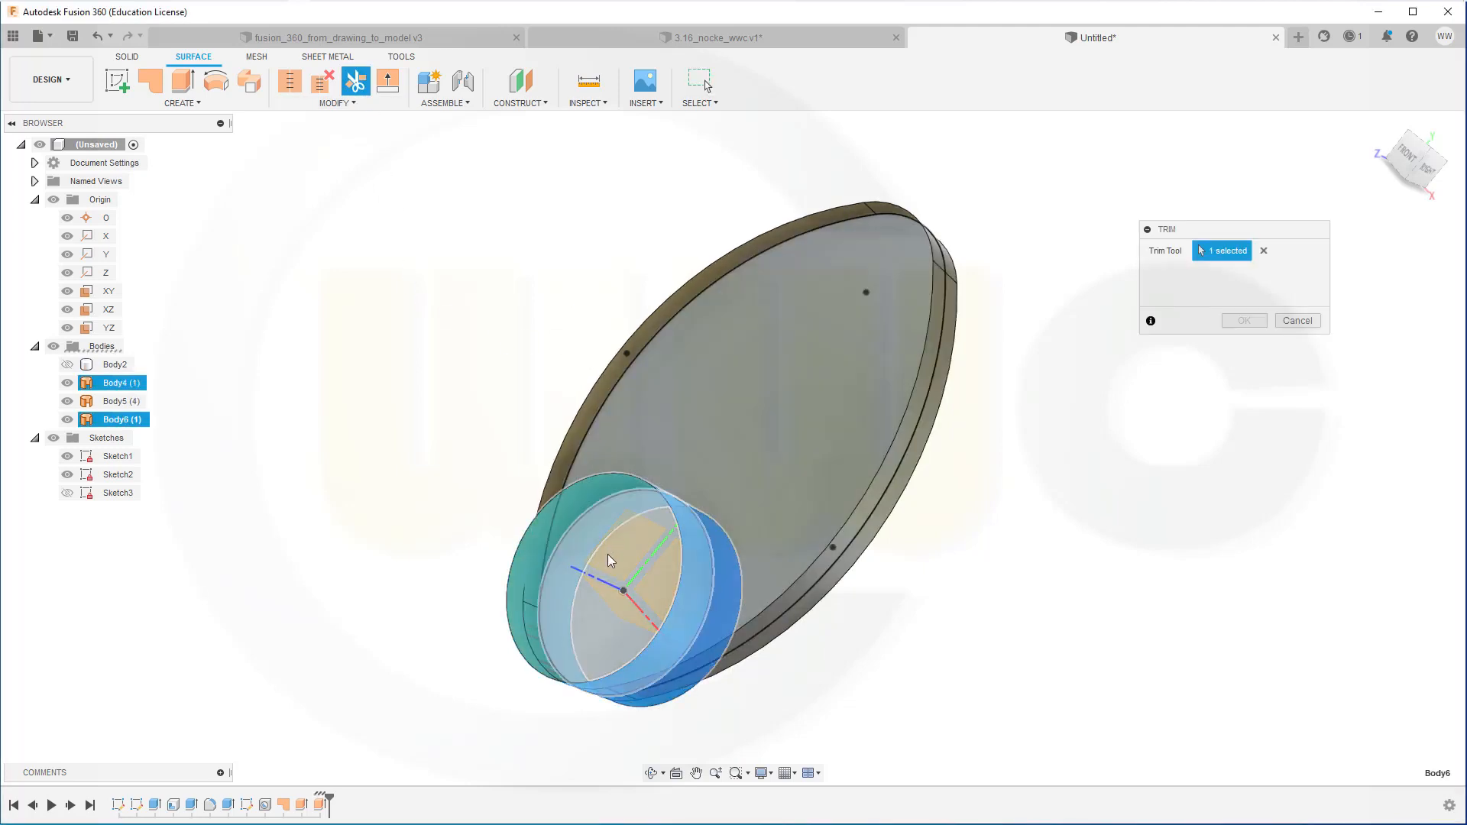
click(645, 600)
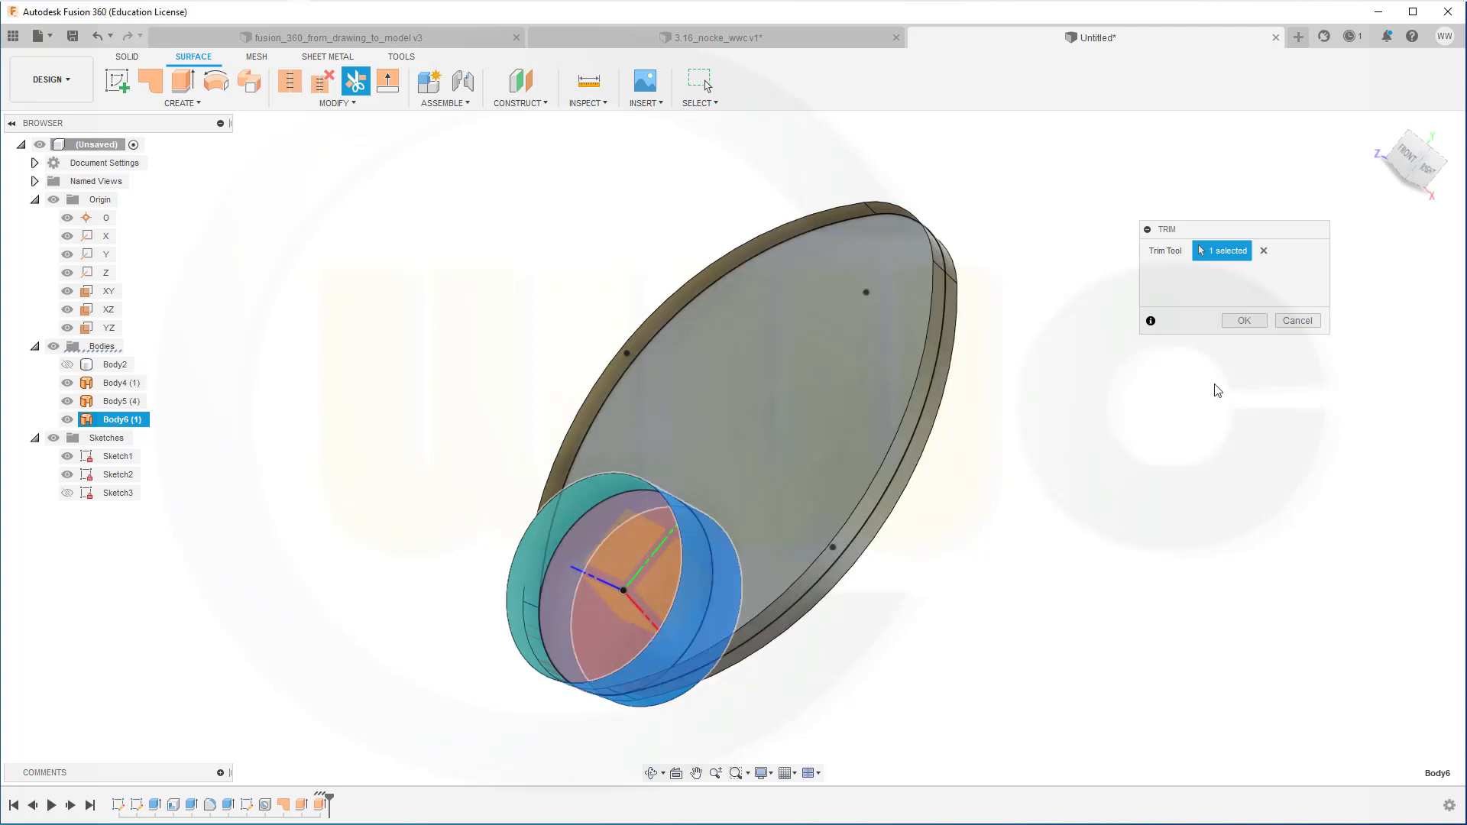
click(1239, 323)
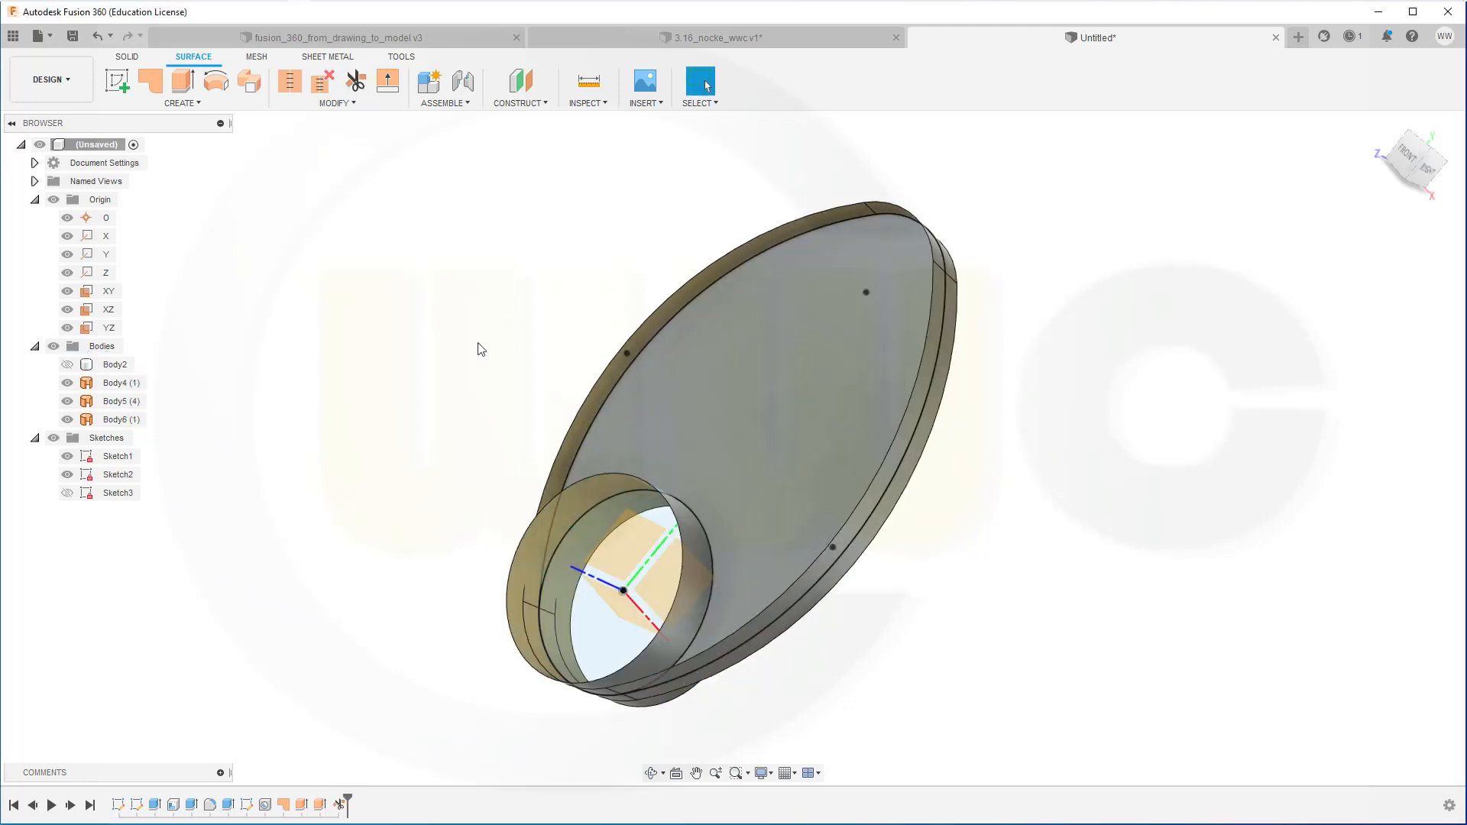
- Thicken the extruded cam outline surface inward on one side by -10 mm as a new body
shift+middle_drag(480, 350, 446, 301)
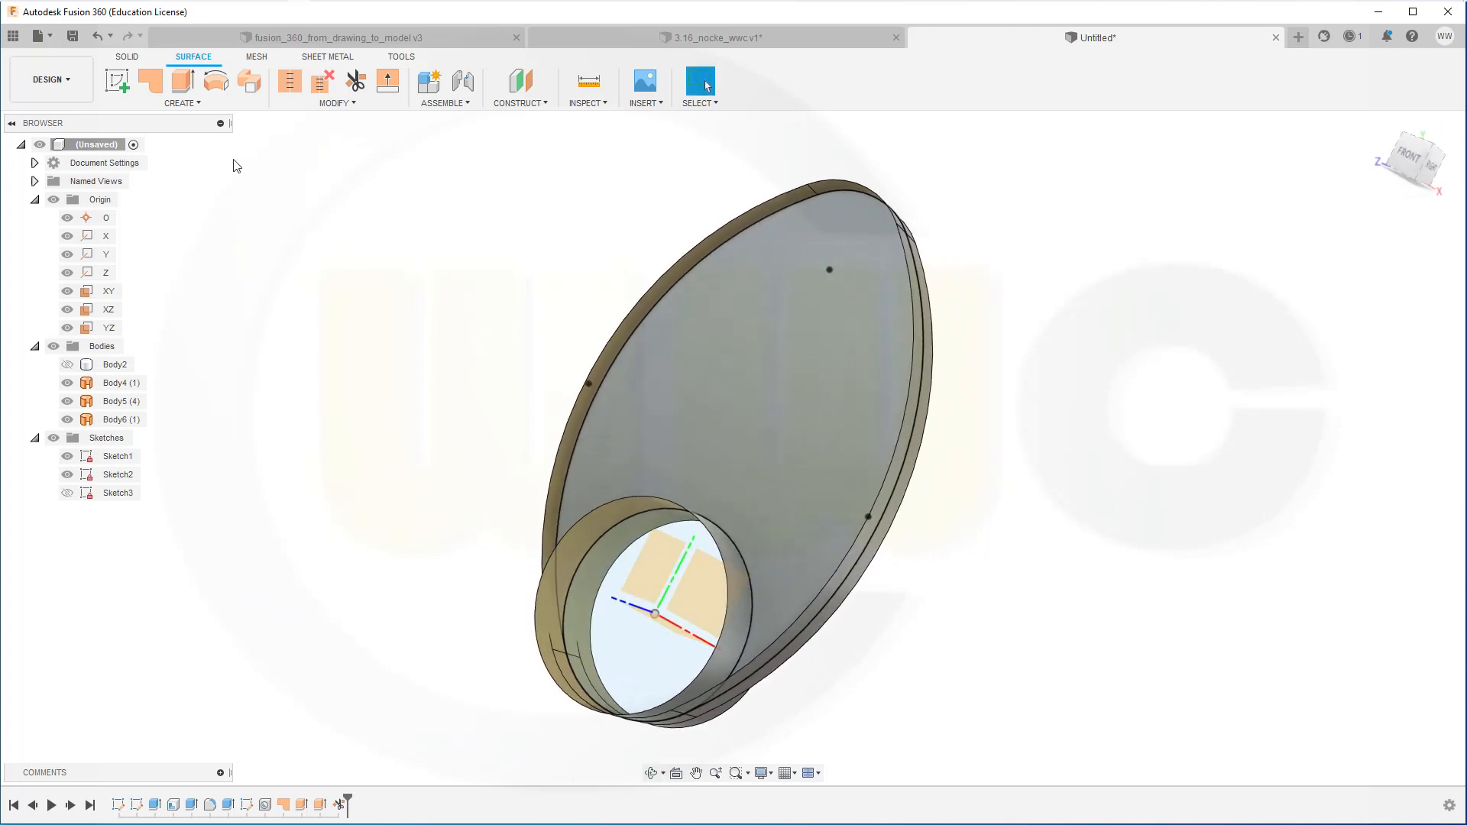
click(204, 103)
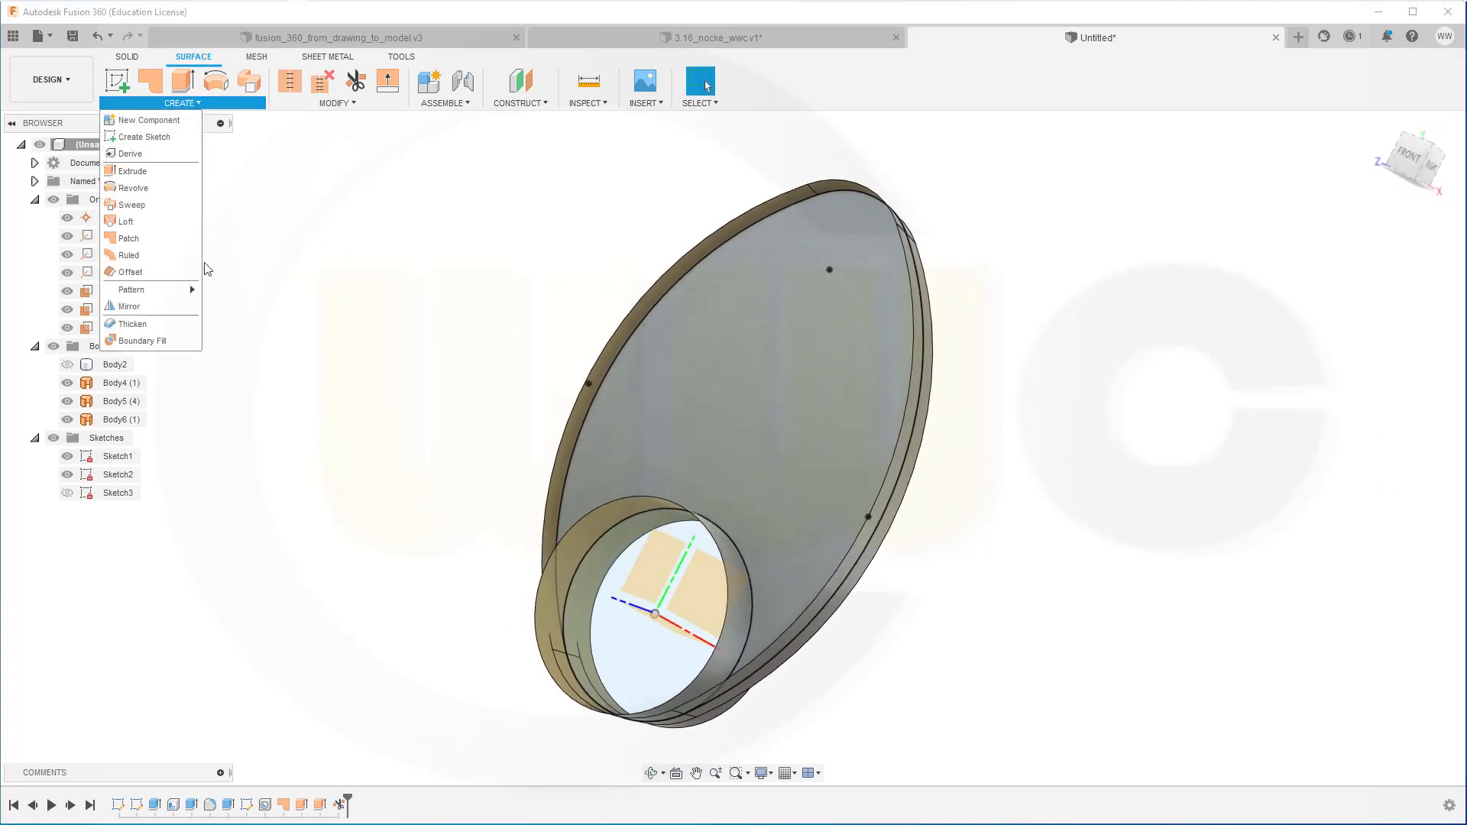
click(142, 325)
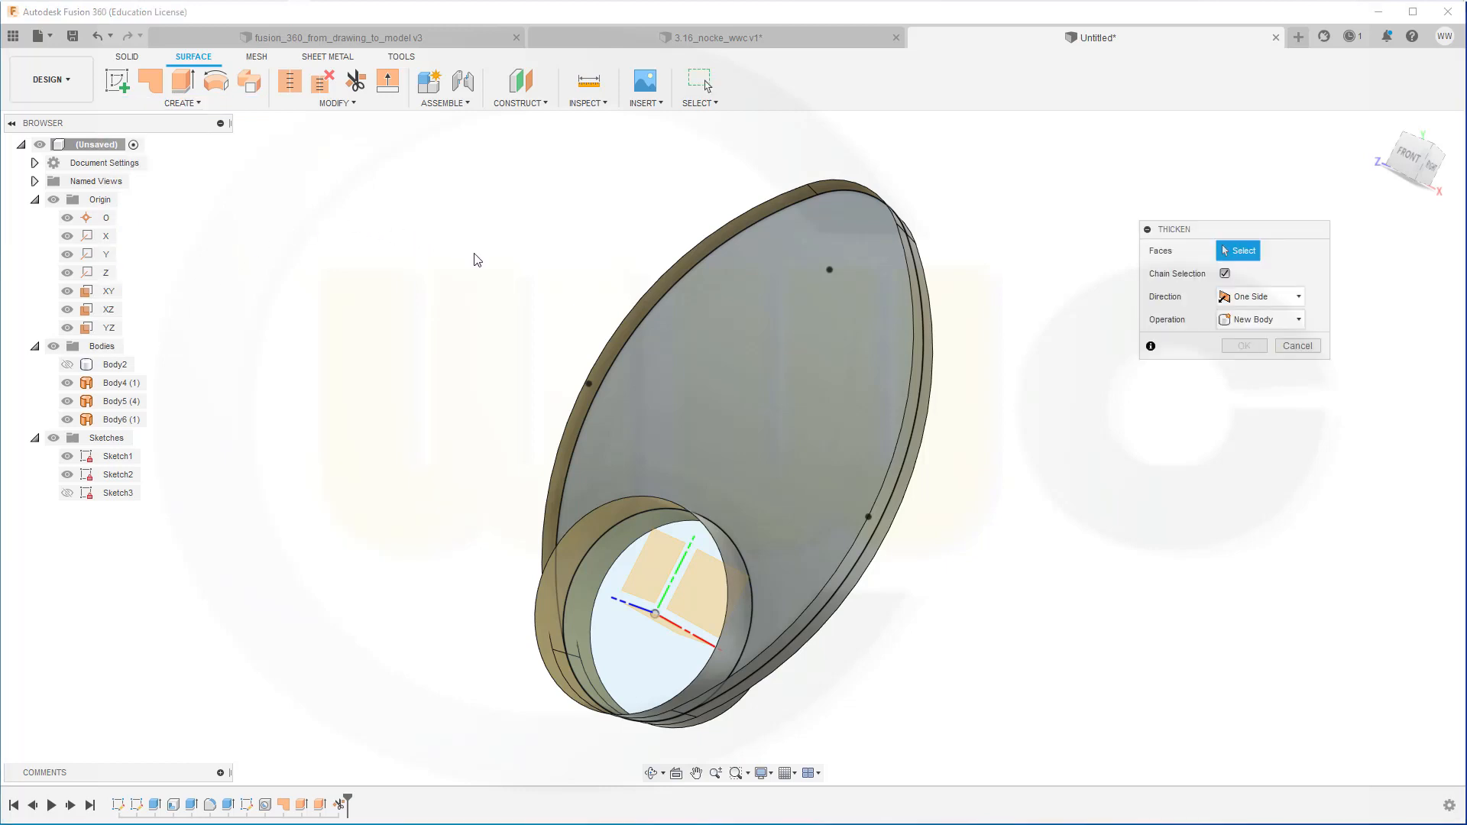
click(621, 346)
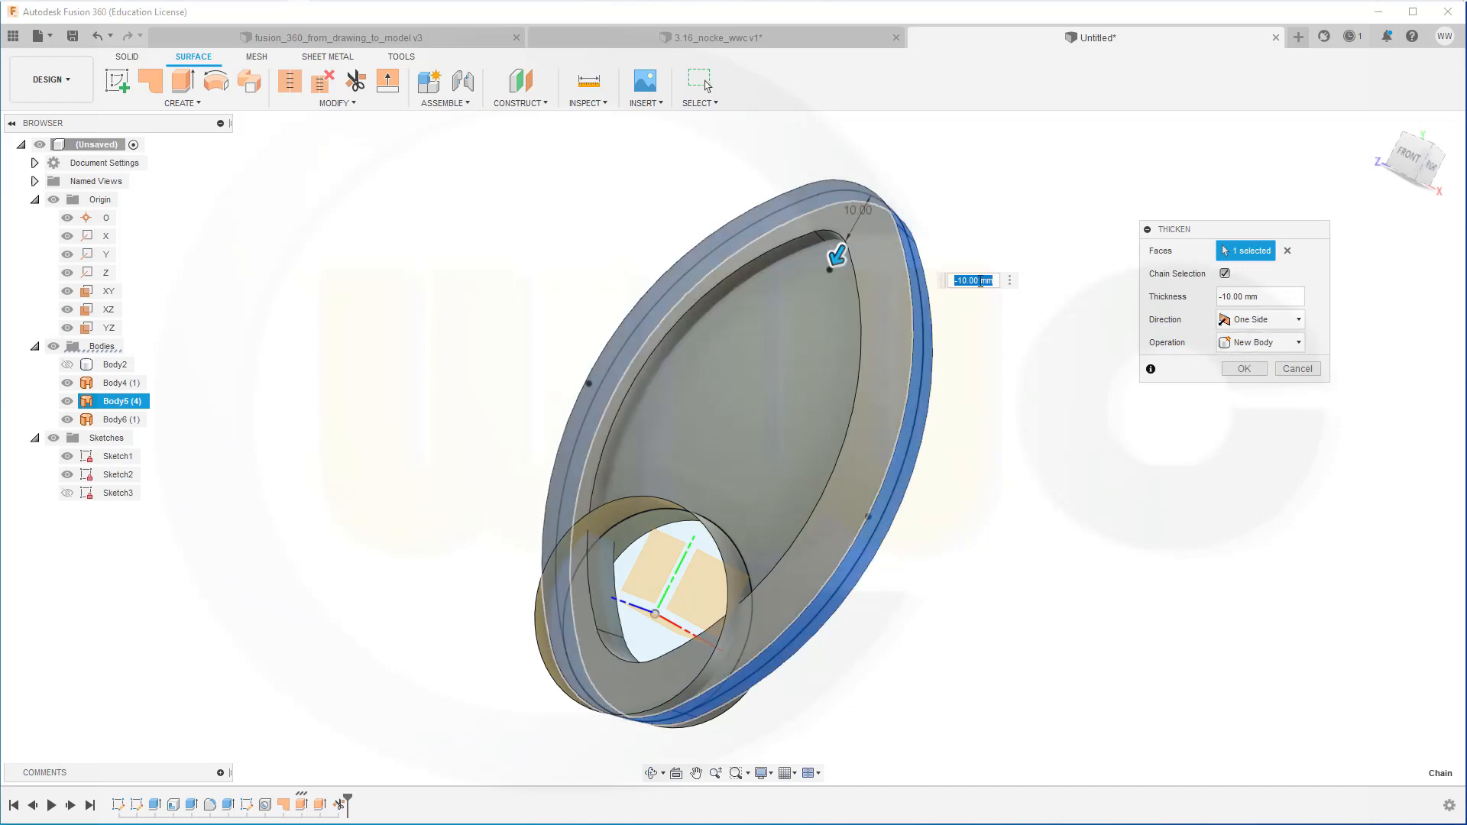
click(1241, 369)
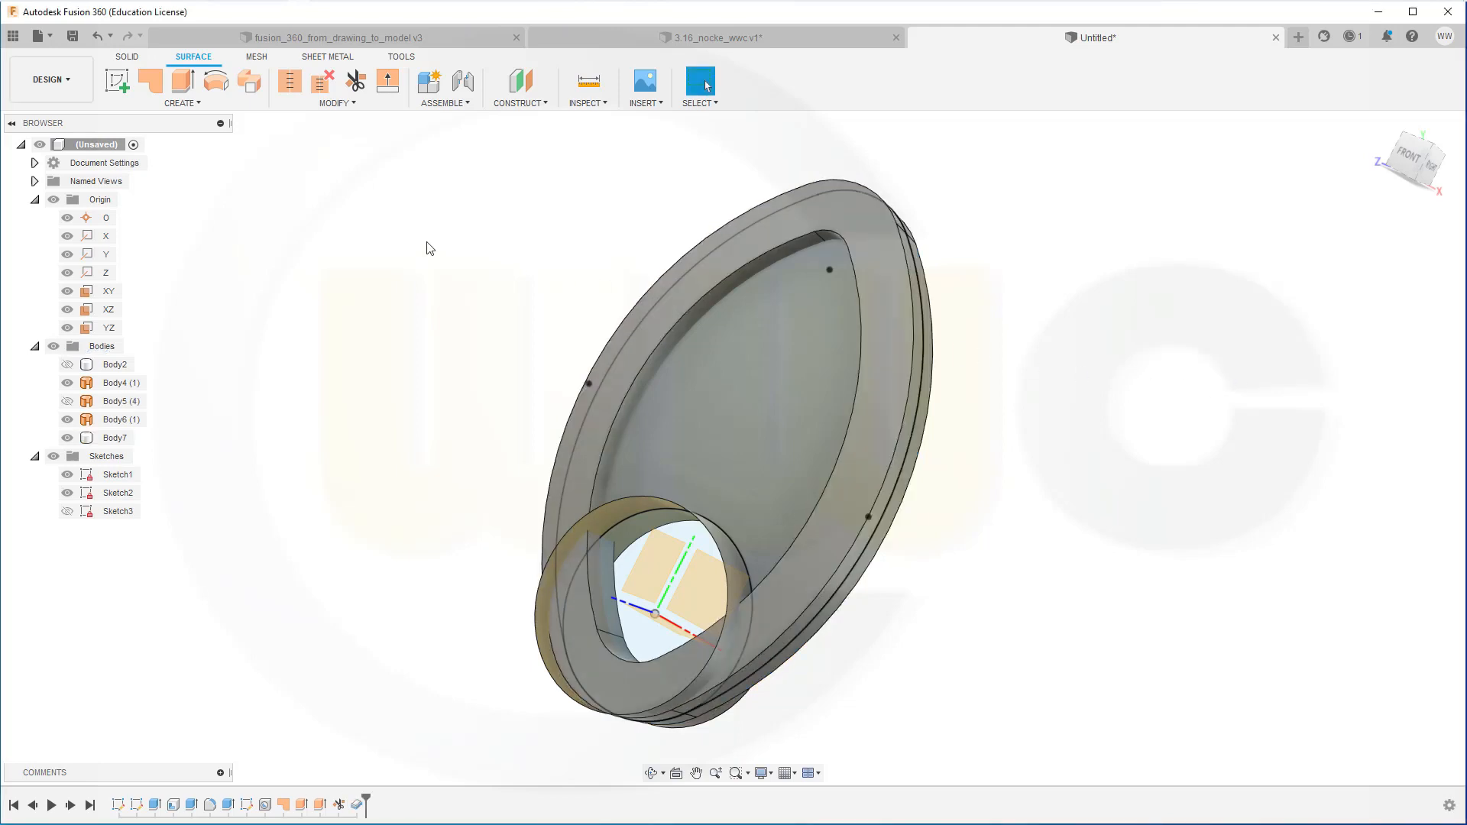
- Thicken the cylindrical hub surface inward on one side by -10 mm and join it to the cam body
right_click(428, 204)
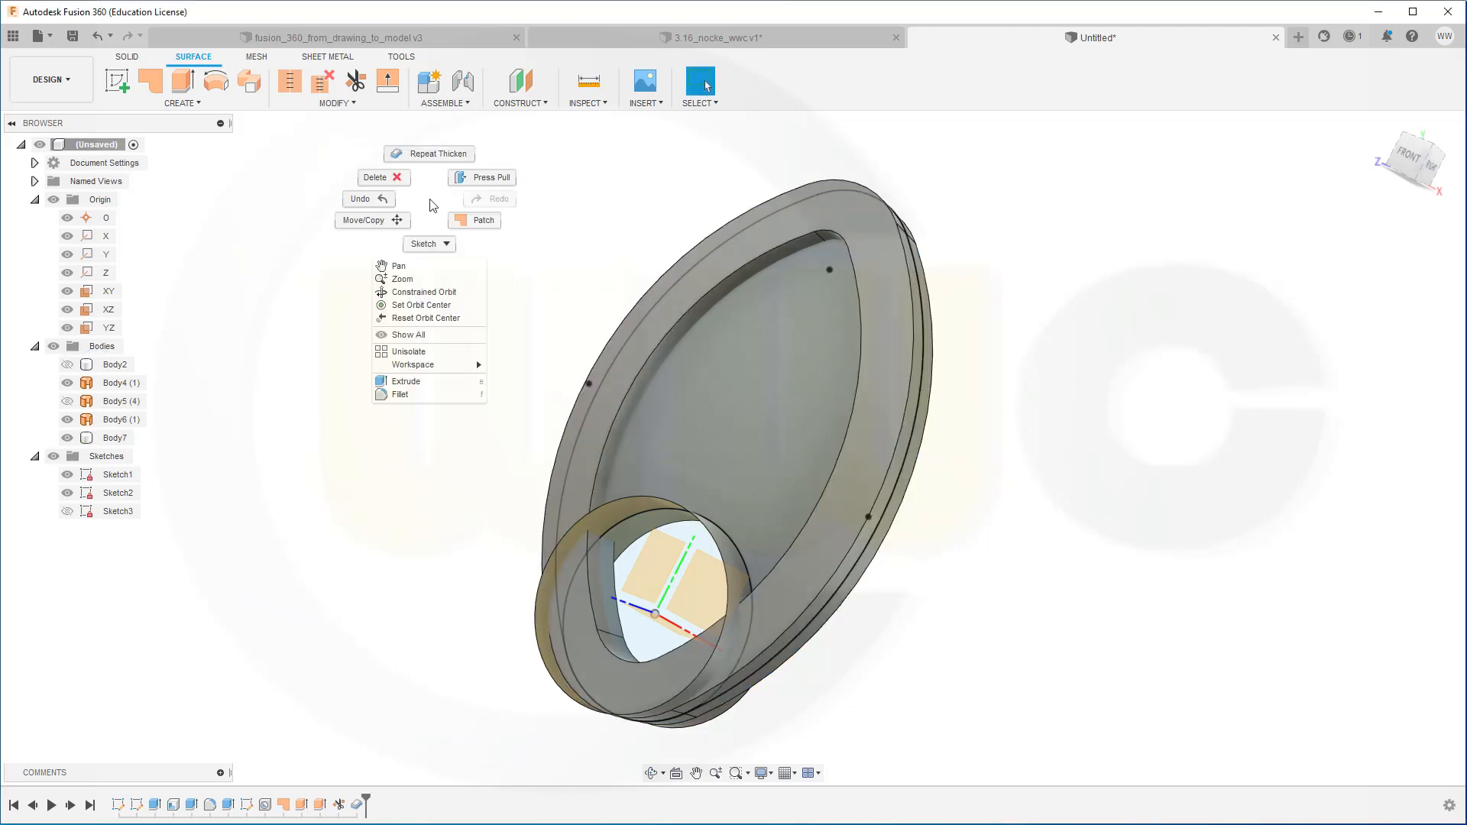
click(430, 155)
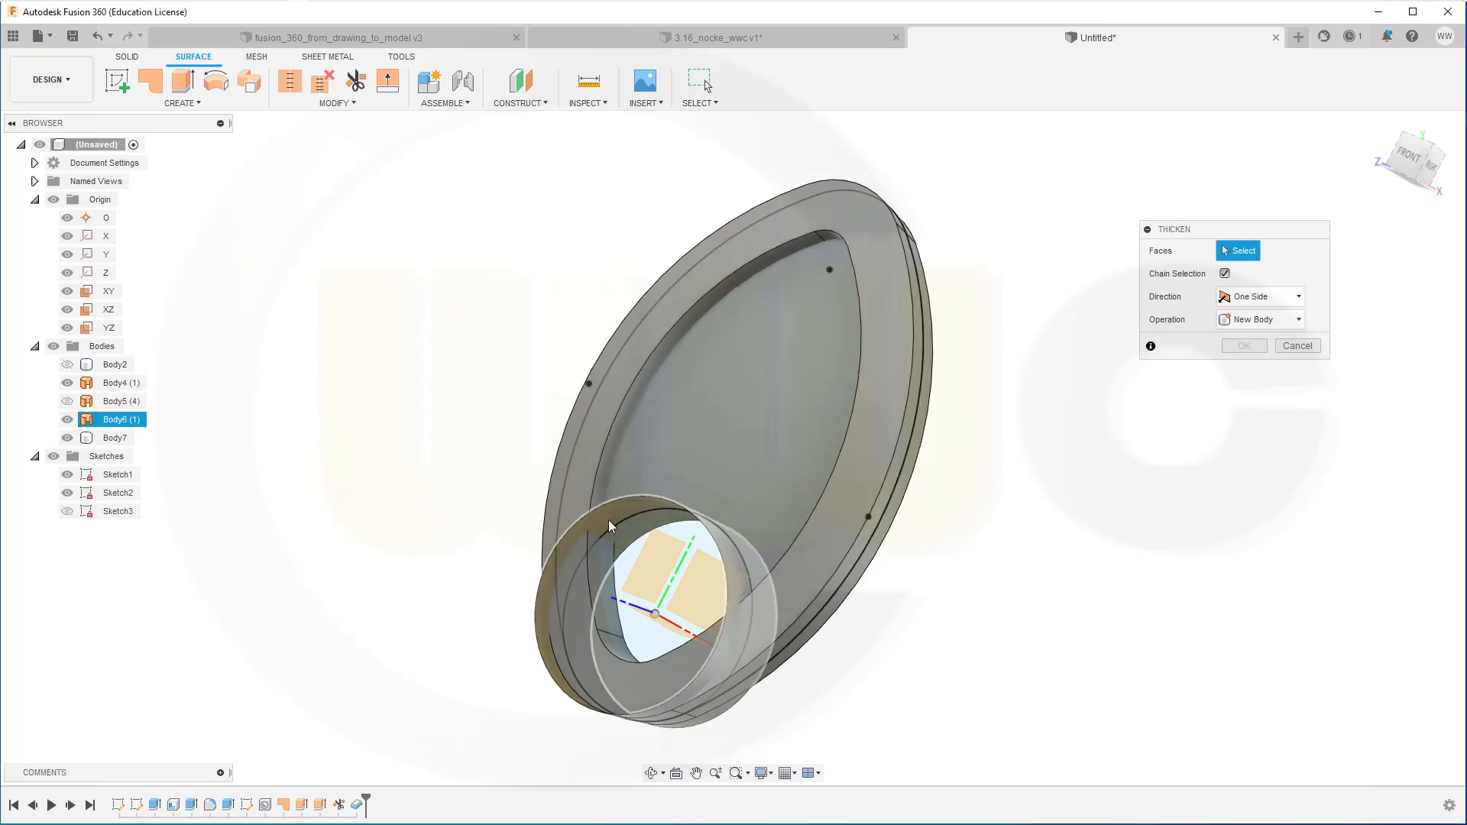
click(611, 526)
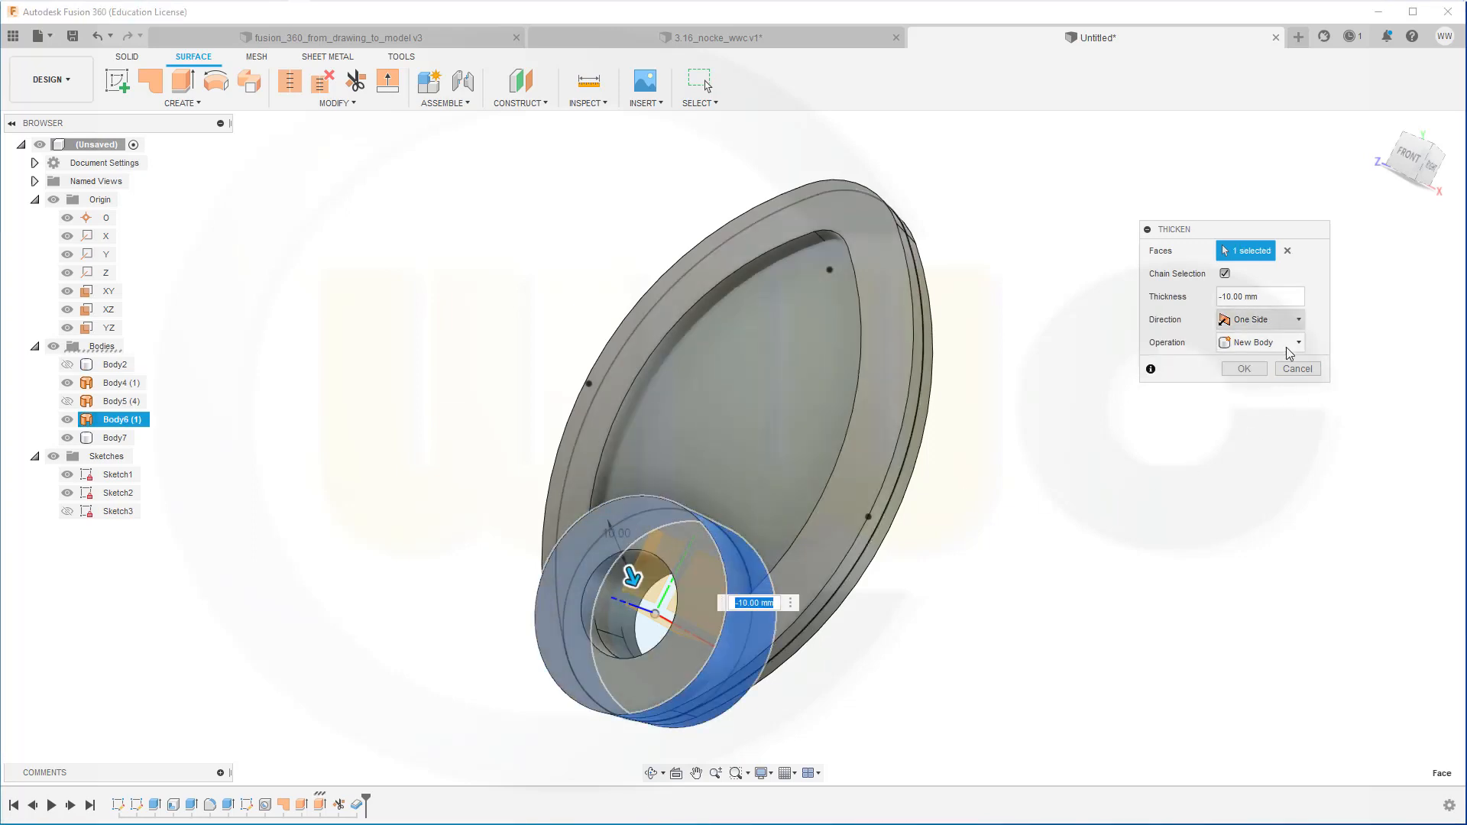
click(1267, 343)
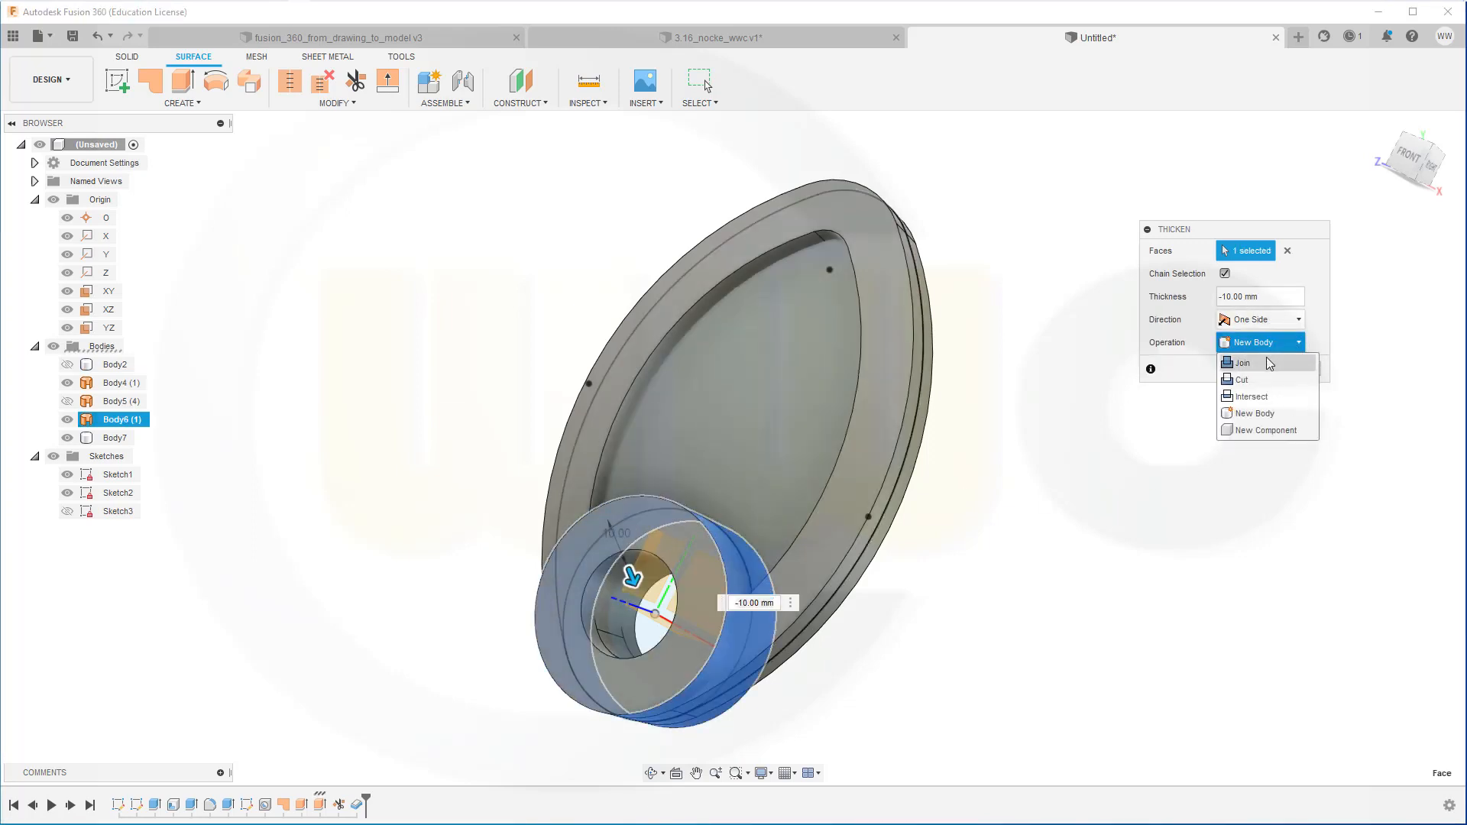
click(1261, 364)
click(1244, 369)
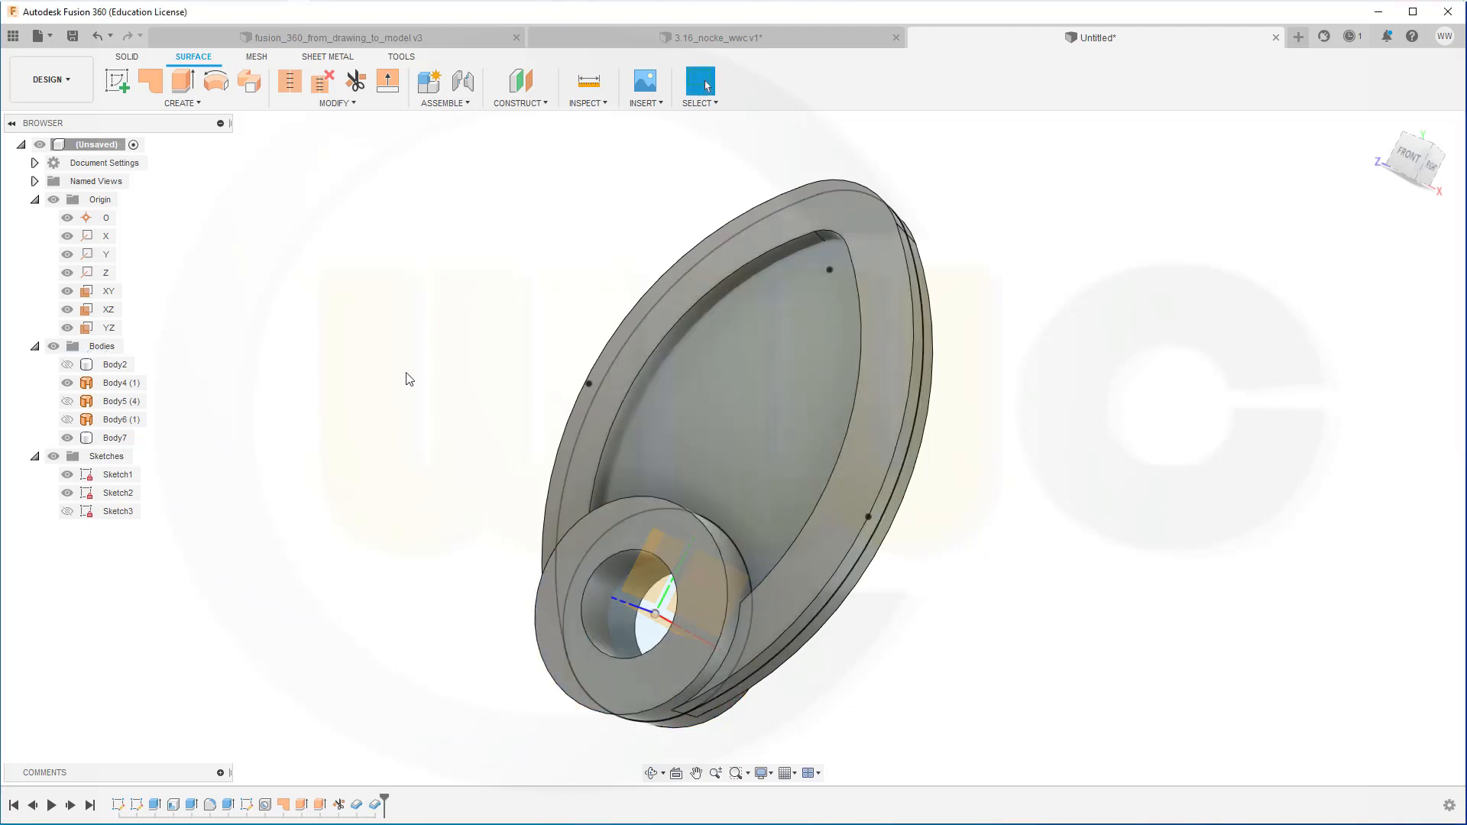
- Fillet the two inner edges where the rim pocket meets the hub with a constant 8 mm radius
click(358, 105)
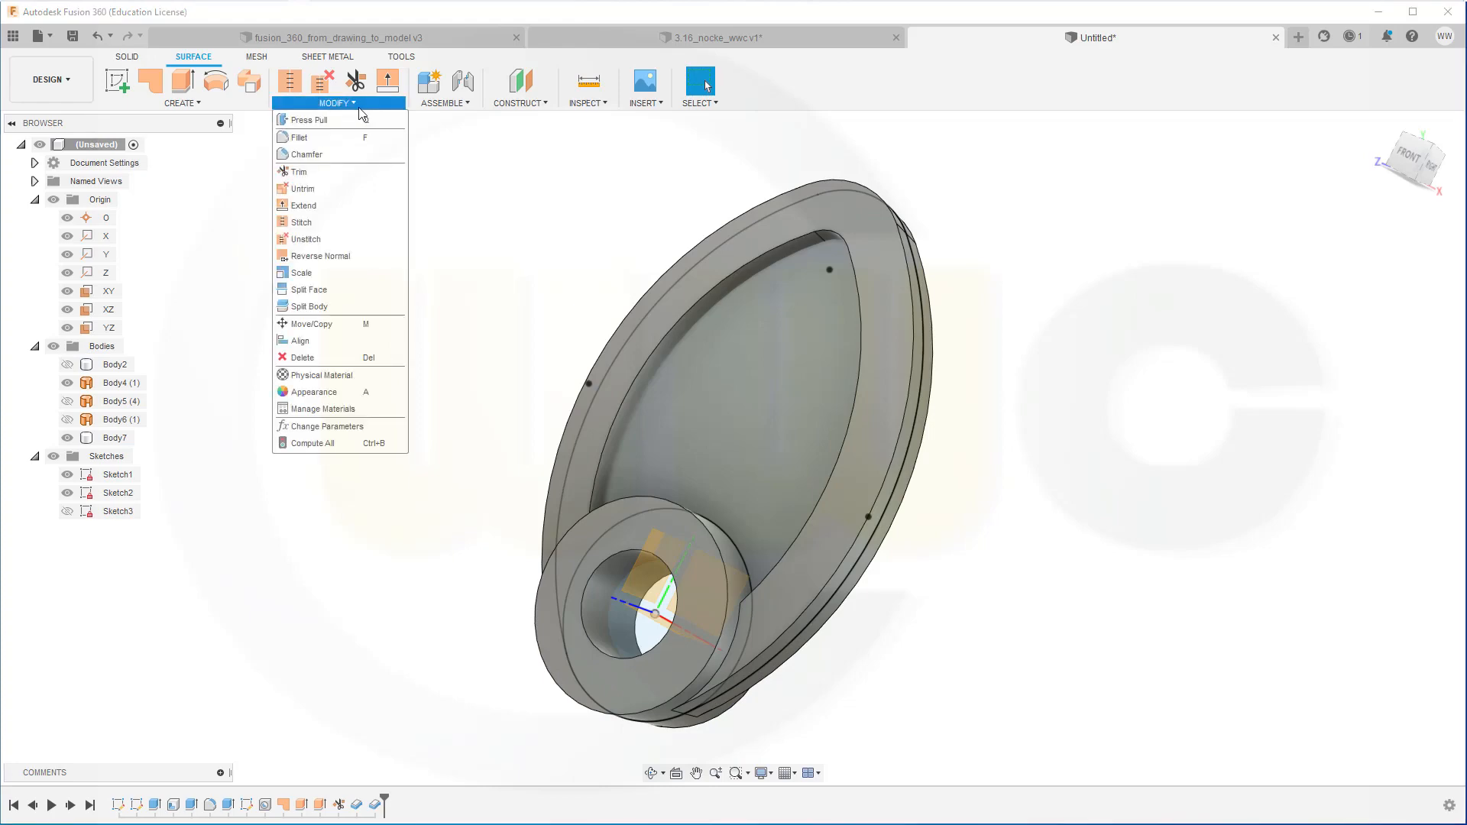
click(305, 137)
shift+middle_drag(775, 411, 612, 438)
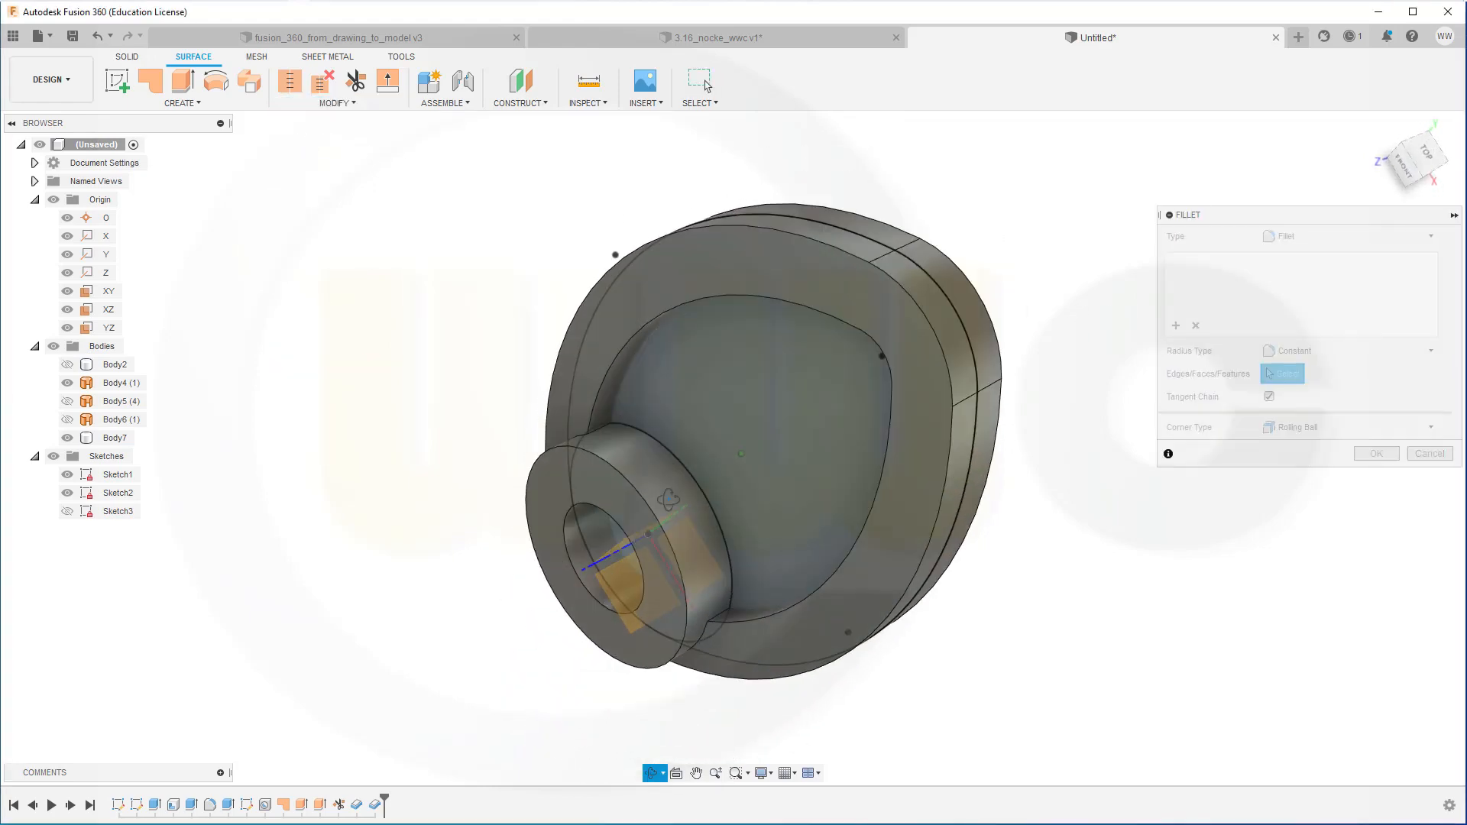
click(599, 417)
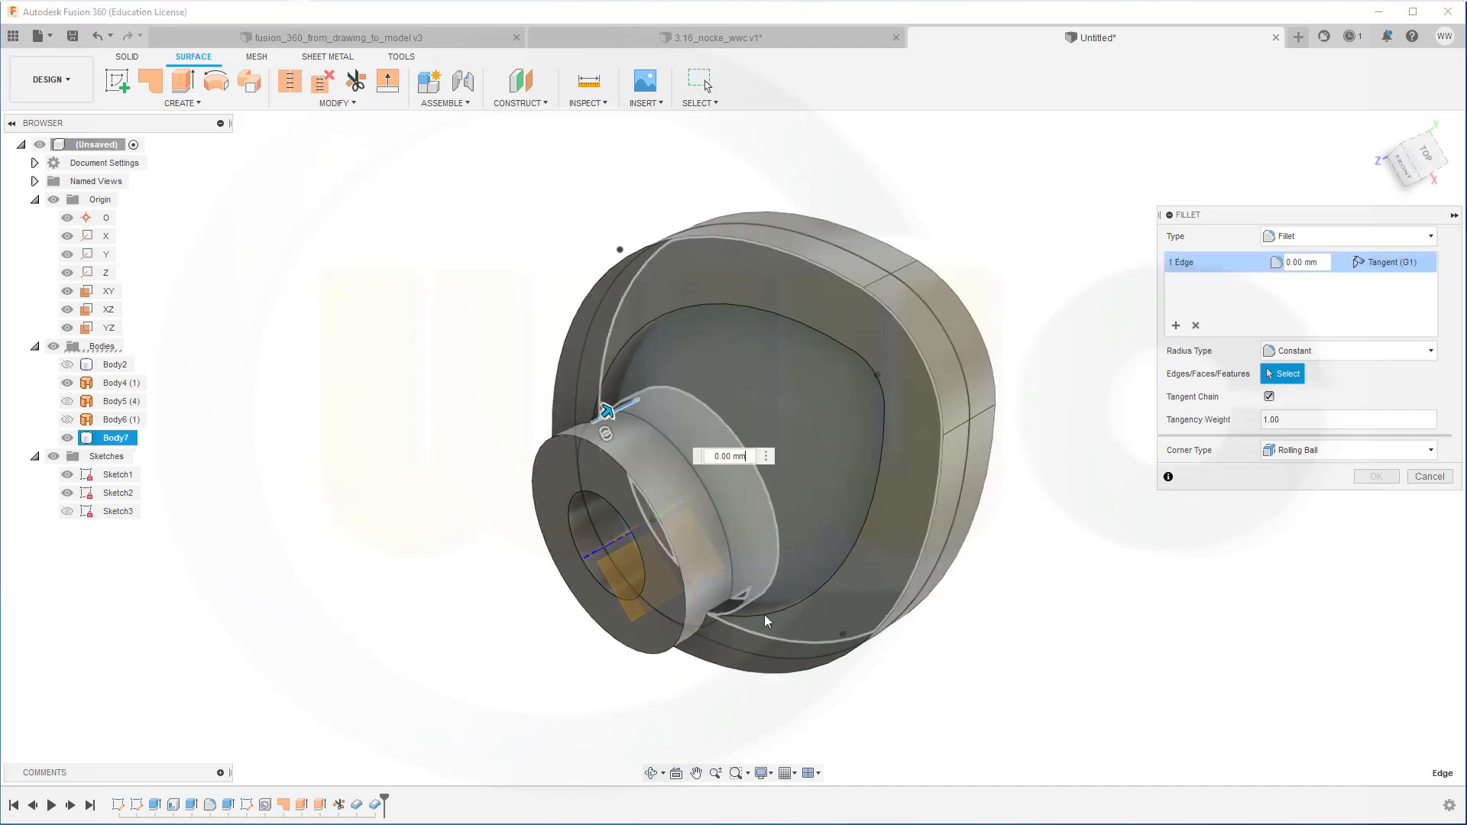
click(721, 609)
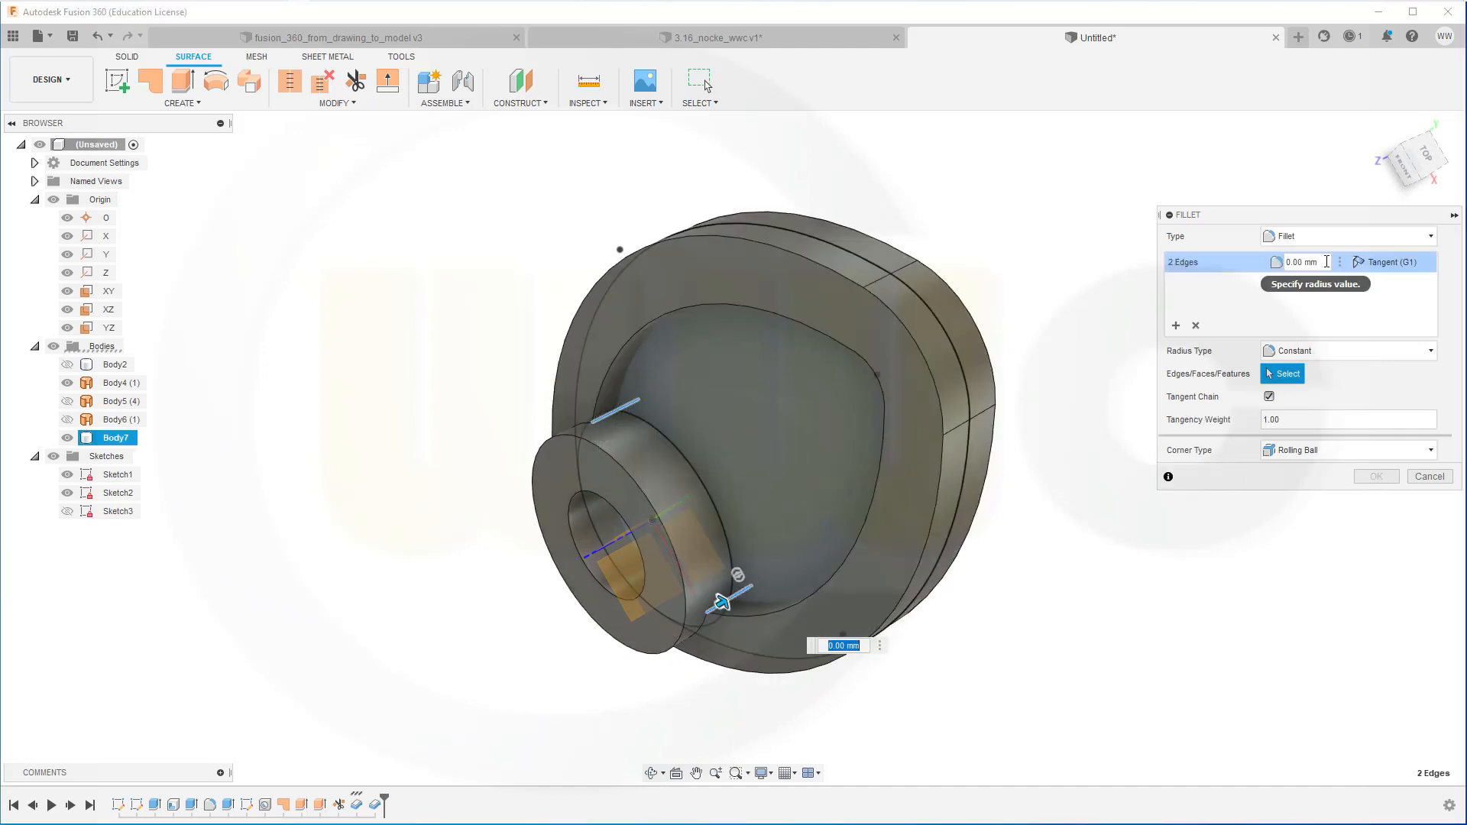
click(1321, 263)
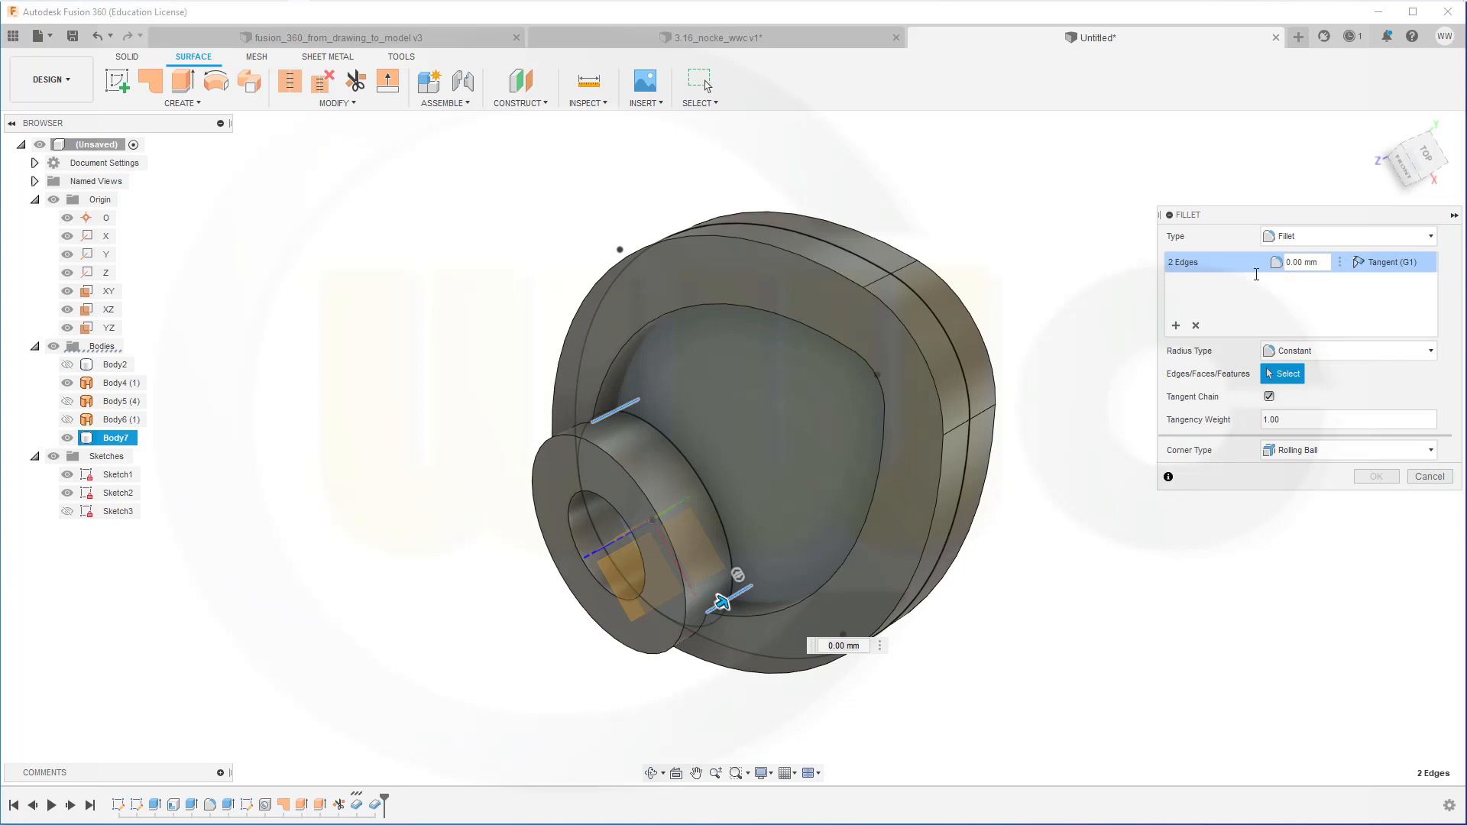
drag(1318, 263, 1296, 268)
text(8)
key(Return)
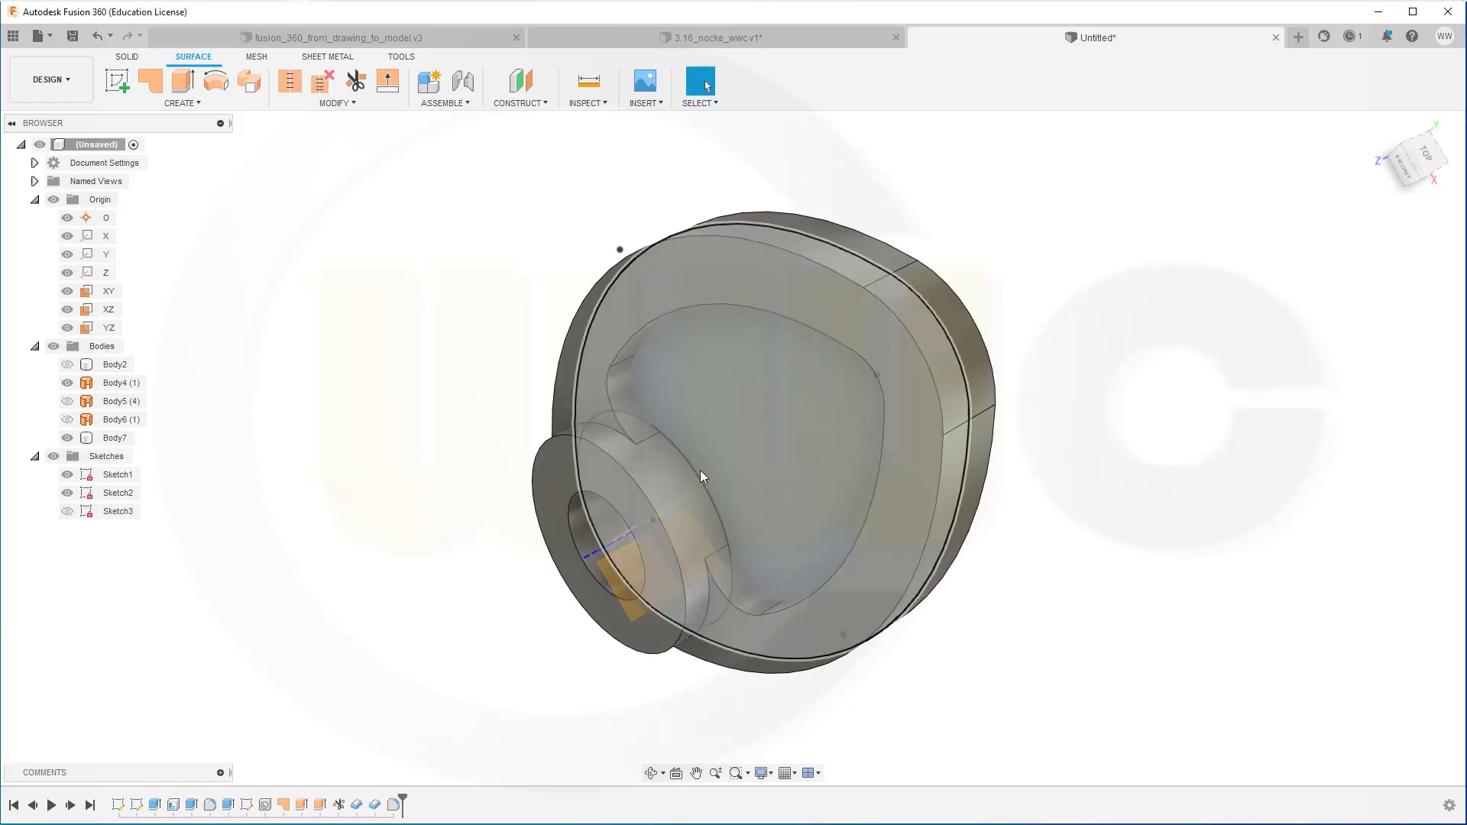
- Thicken the trimmed patch surface symmetrically by 2.5 mm and join it to the cam body as its web
shift+middle_drag(497, 446, 489, 328)
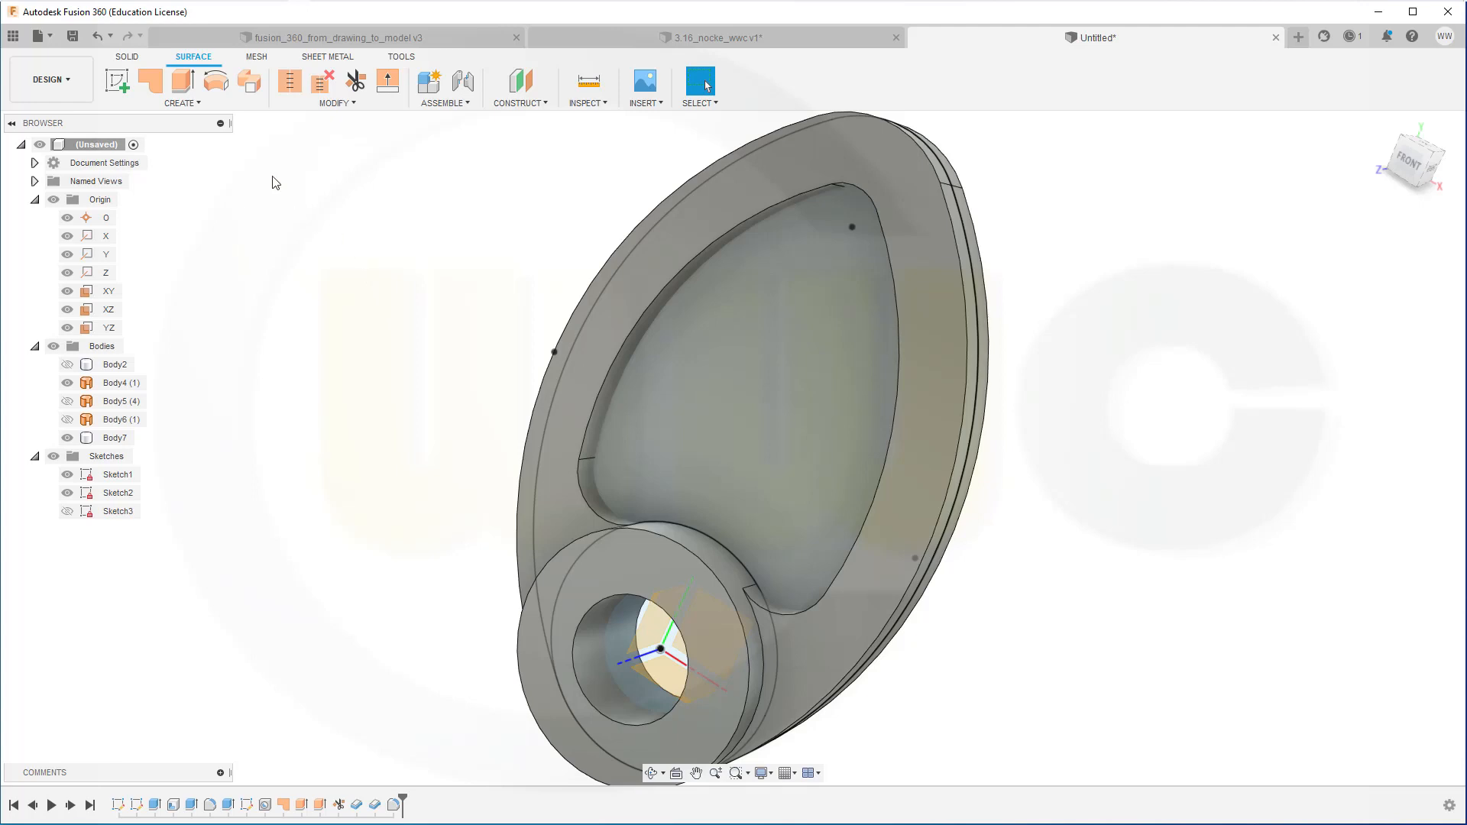
click(203, 103)
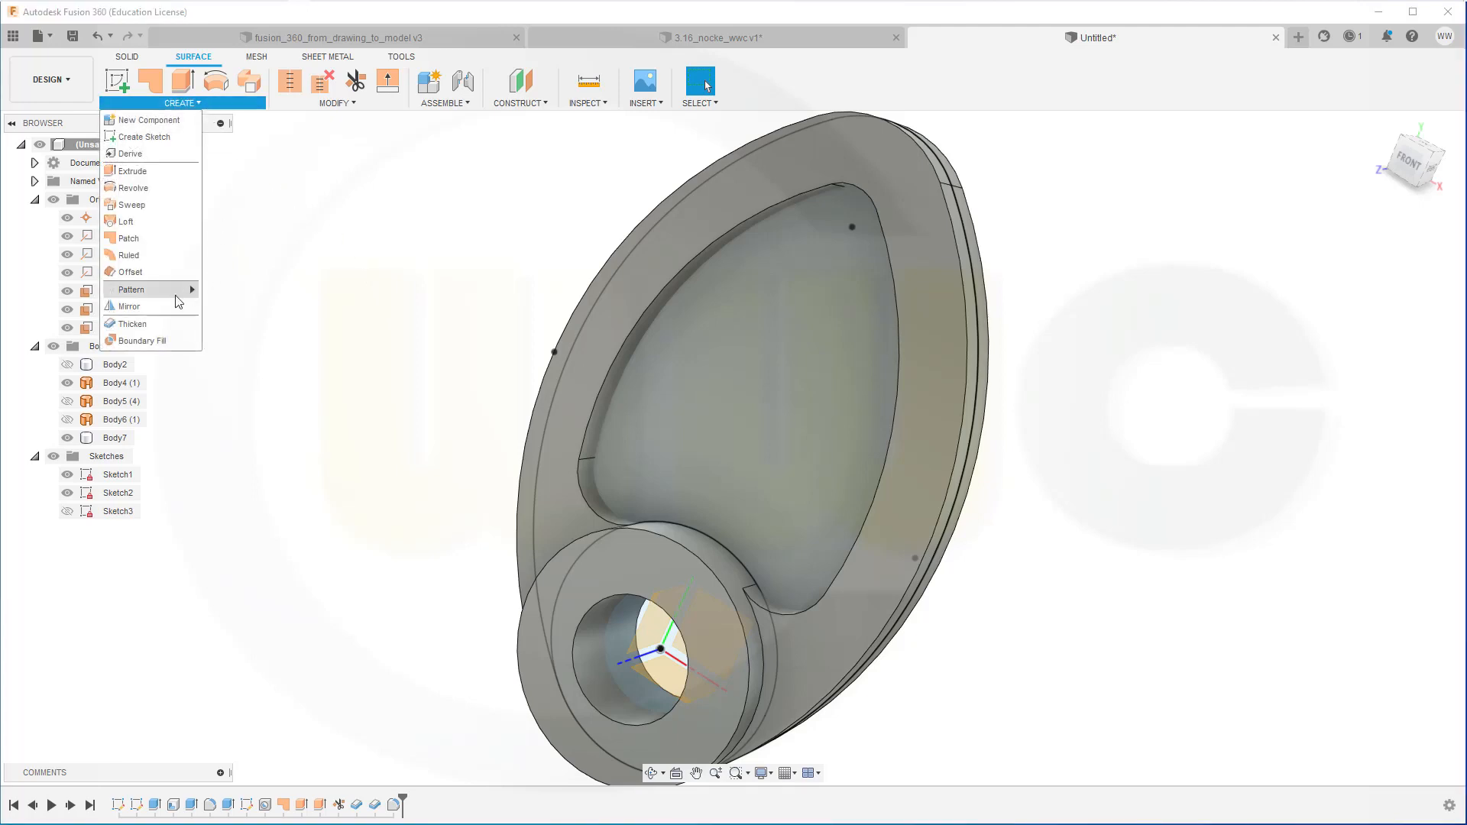
click(134, 324)
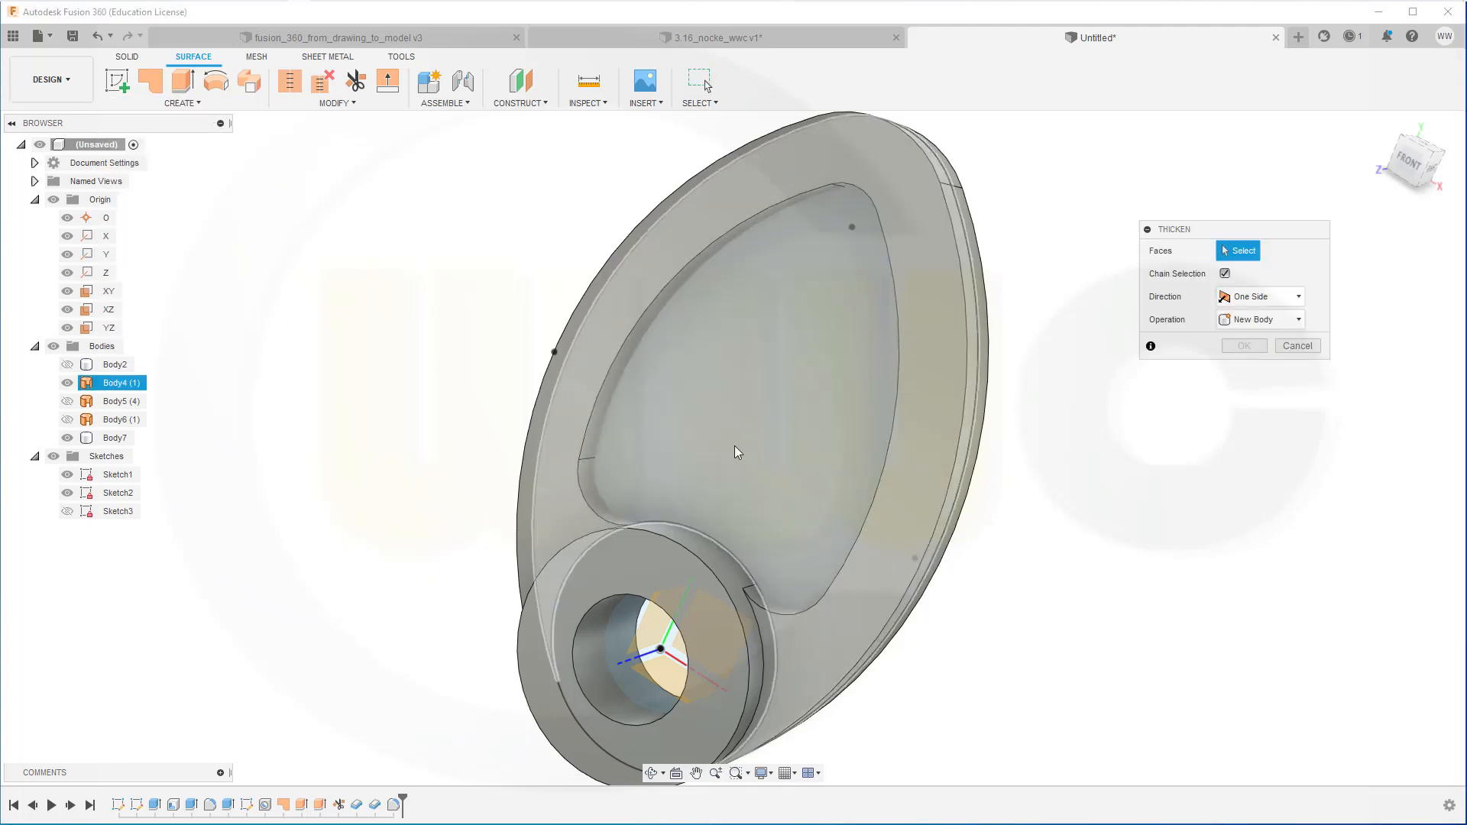
click(735, 451)
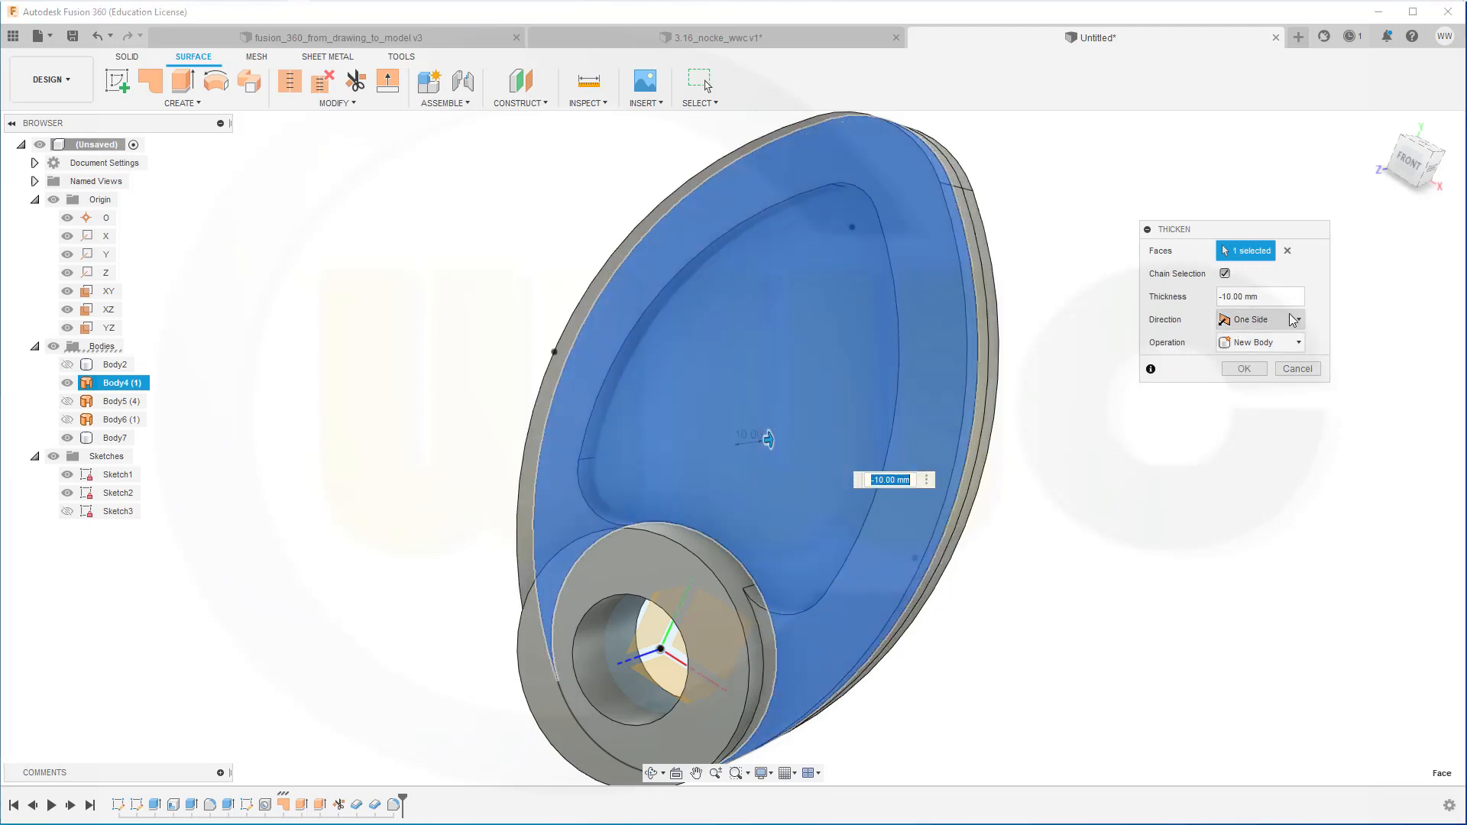
click(1301, 320)
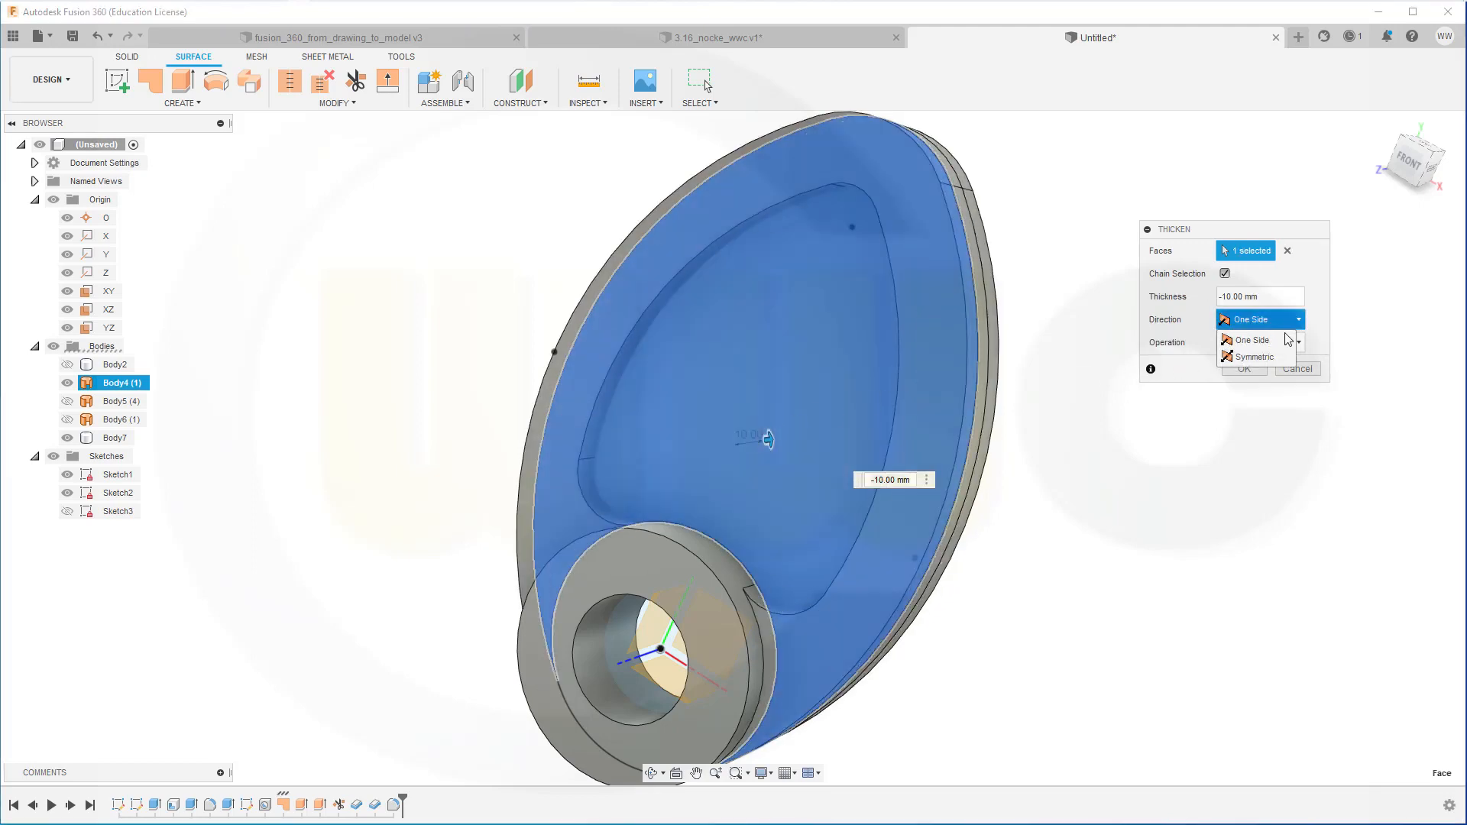
click(1257, 357)
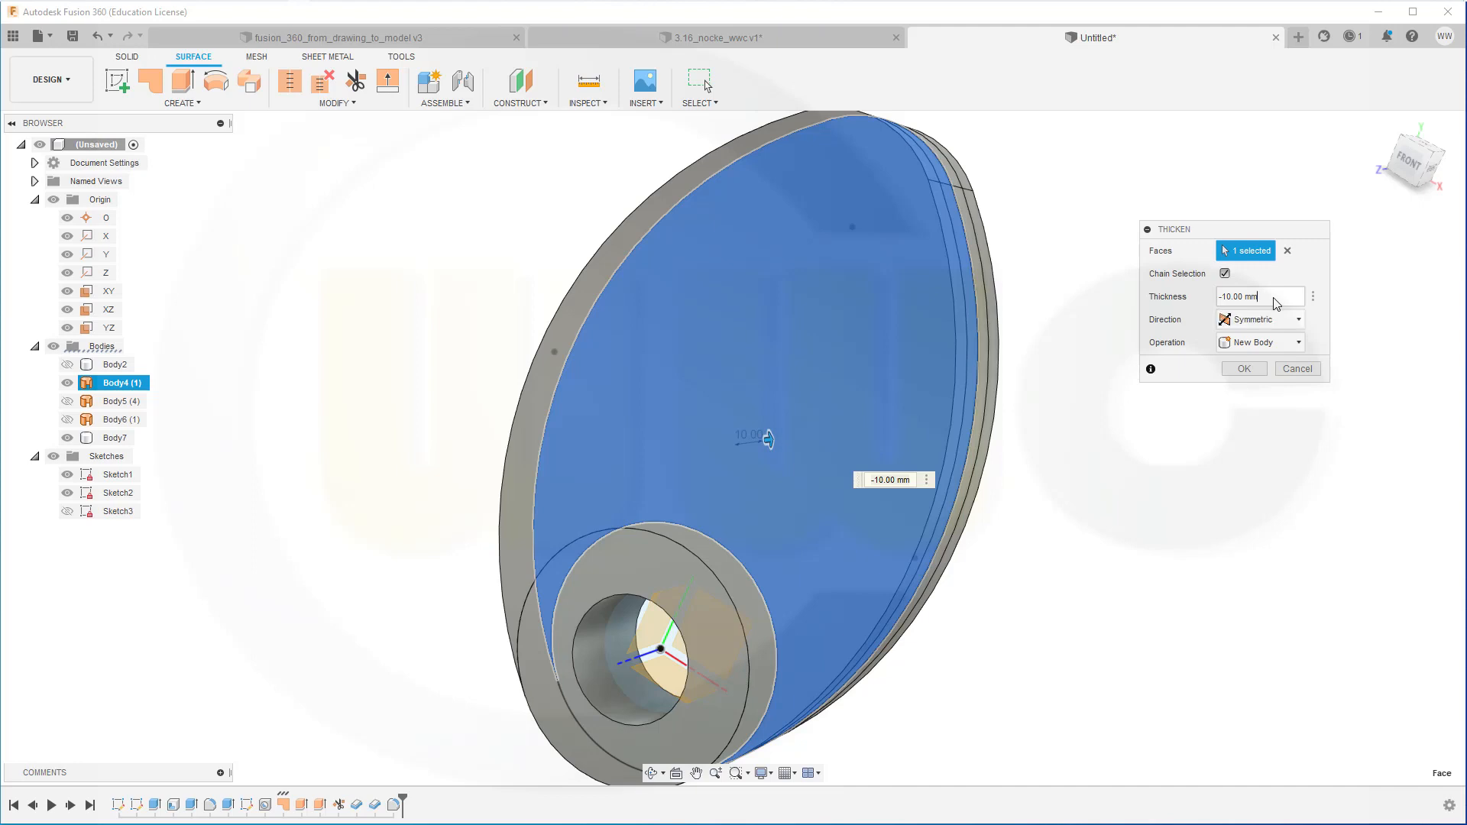
drag(1274, 303, 1146, 289)
text(2.5)
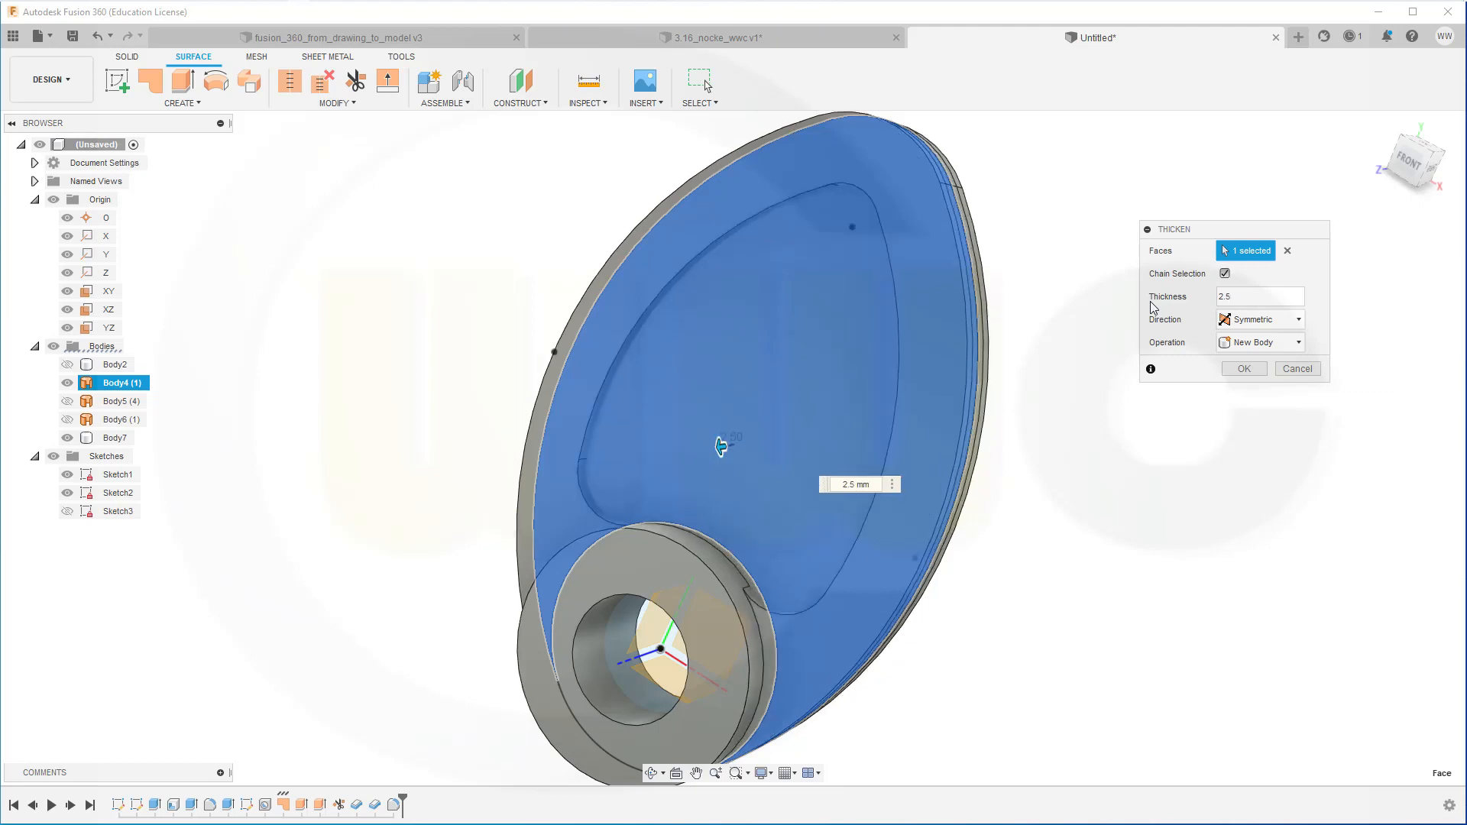
click(1298, 342)
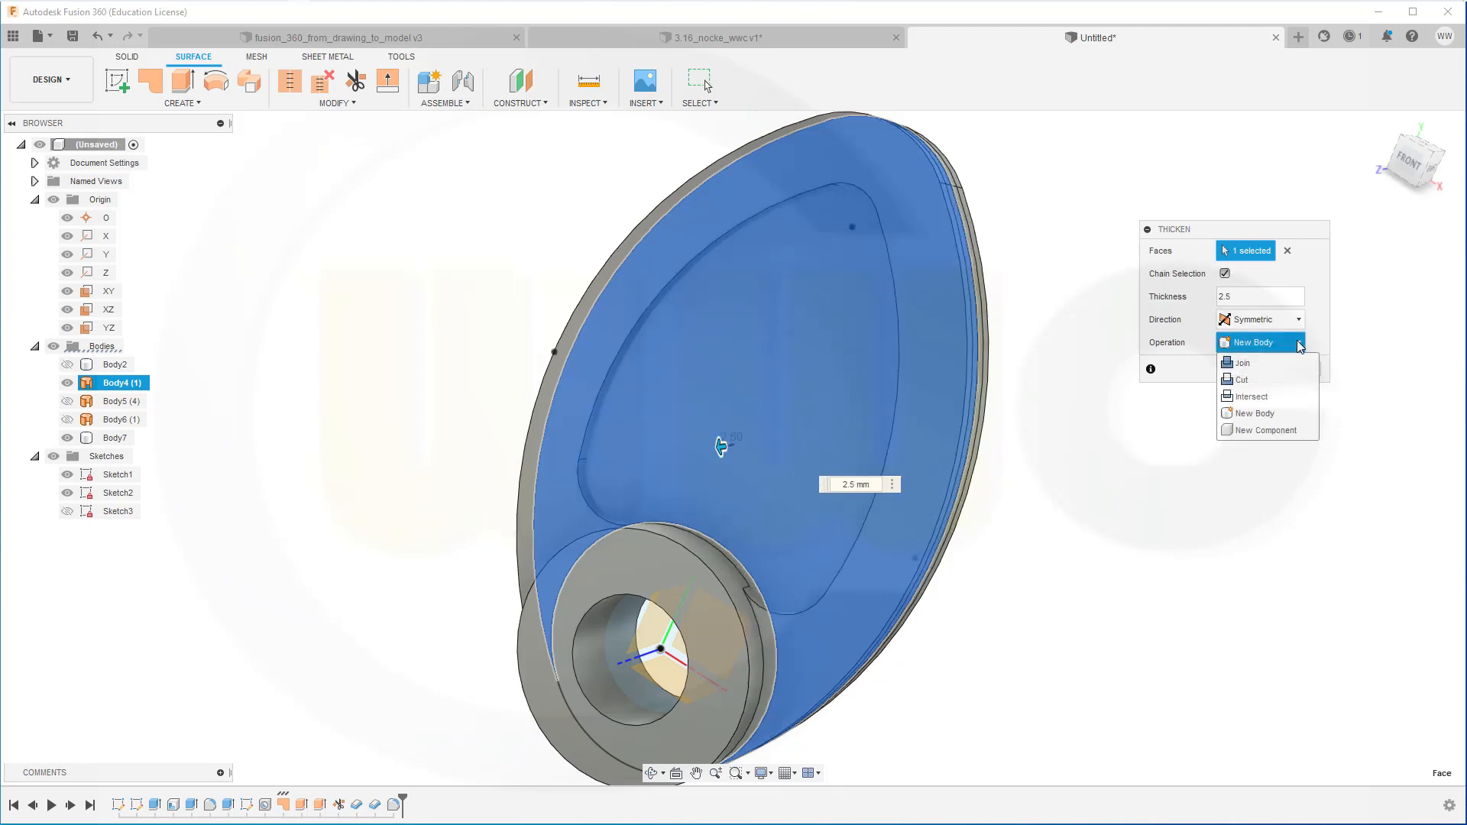
click(1243, 364)
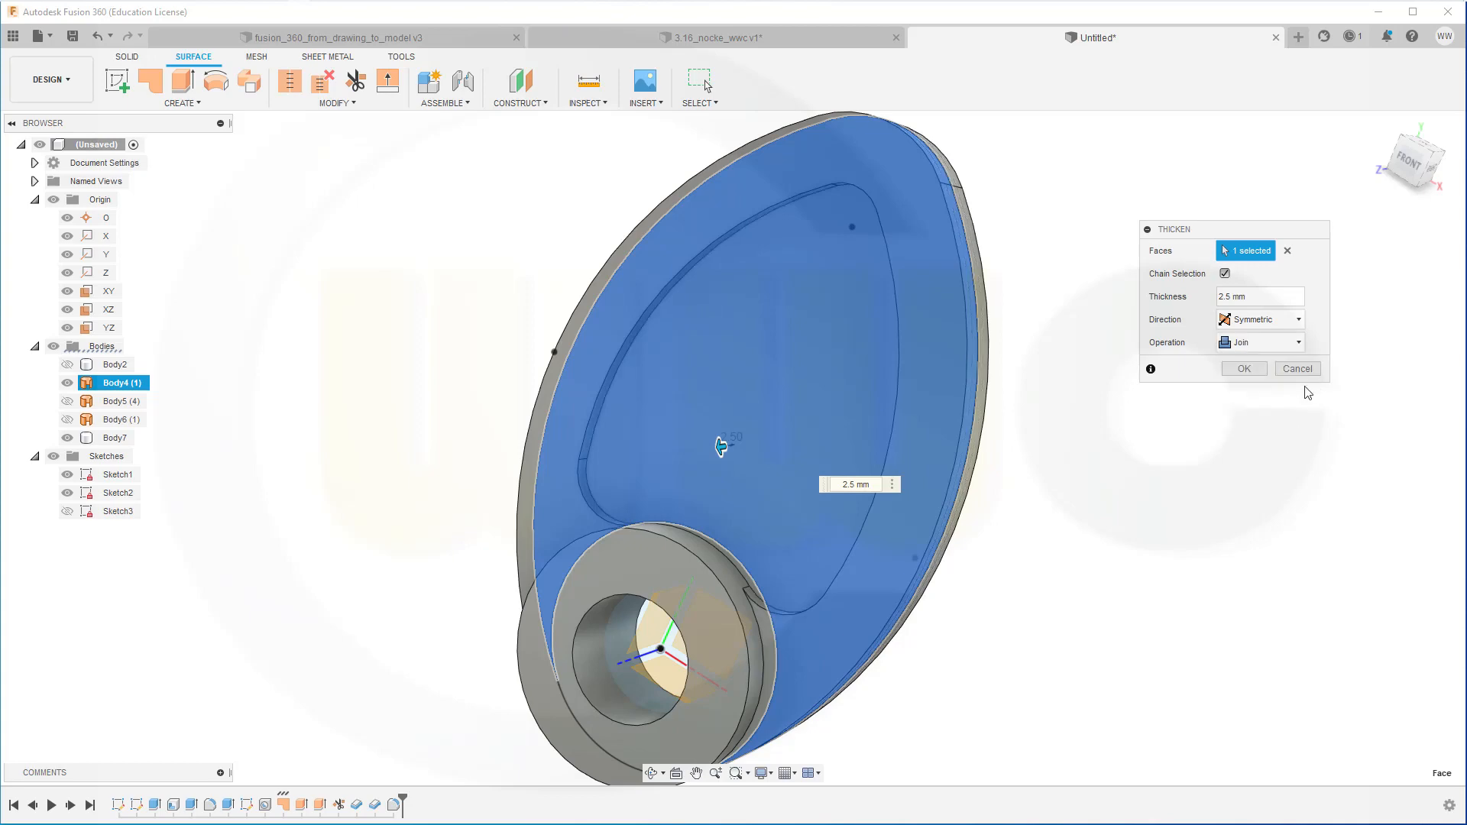
click(1242, 369)
shift+middle_drag(1083, 504, 1032, 494)
scroll(522, 659, up, 1)
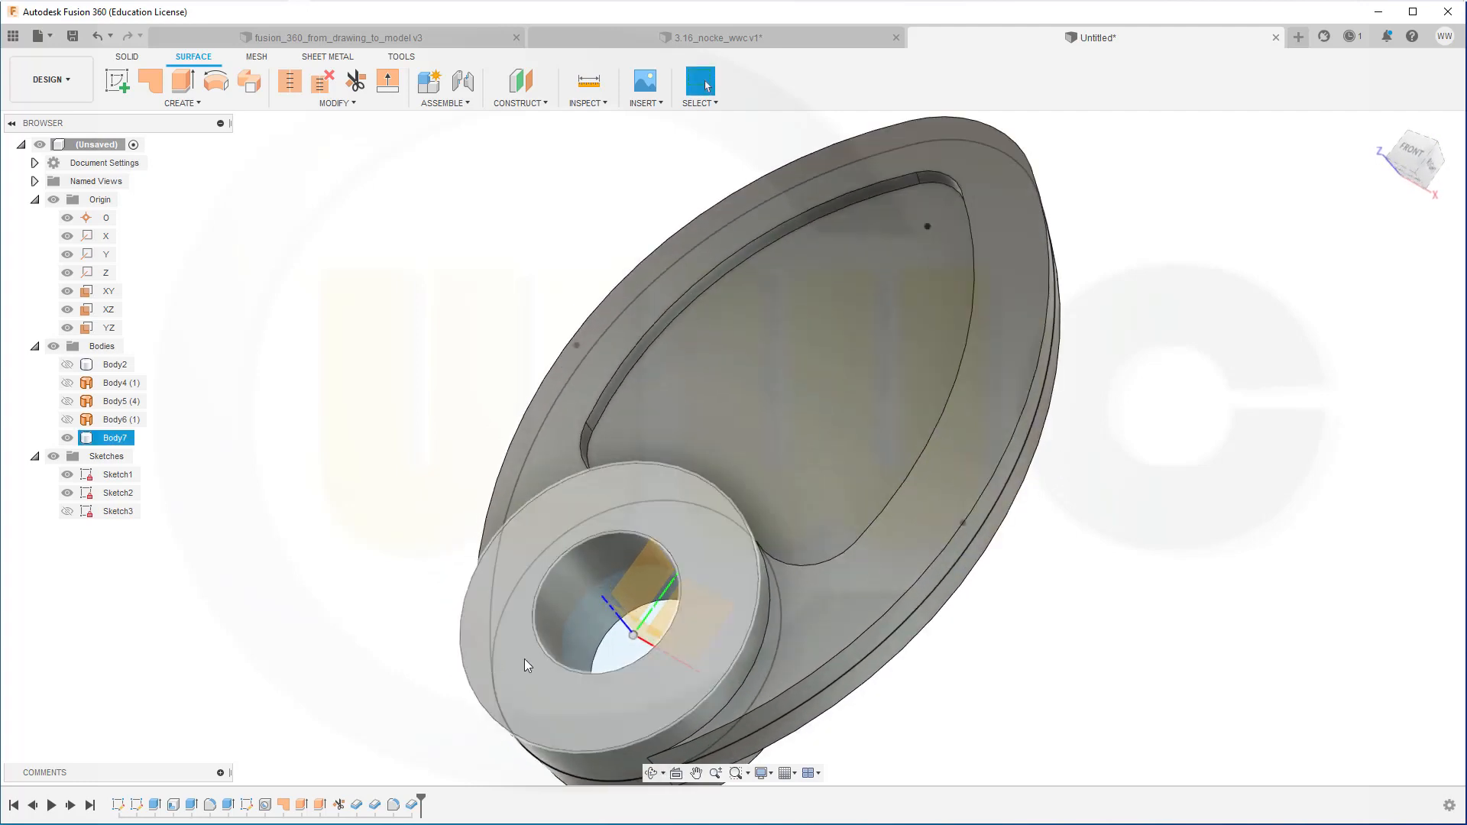
scroll(937, 672, down, 1)
scroll(1068, 646, down, 1)
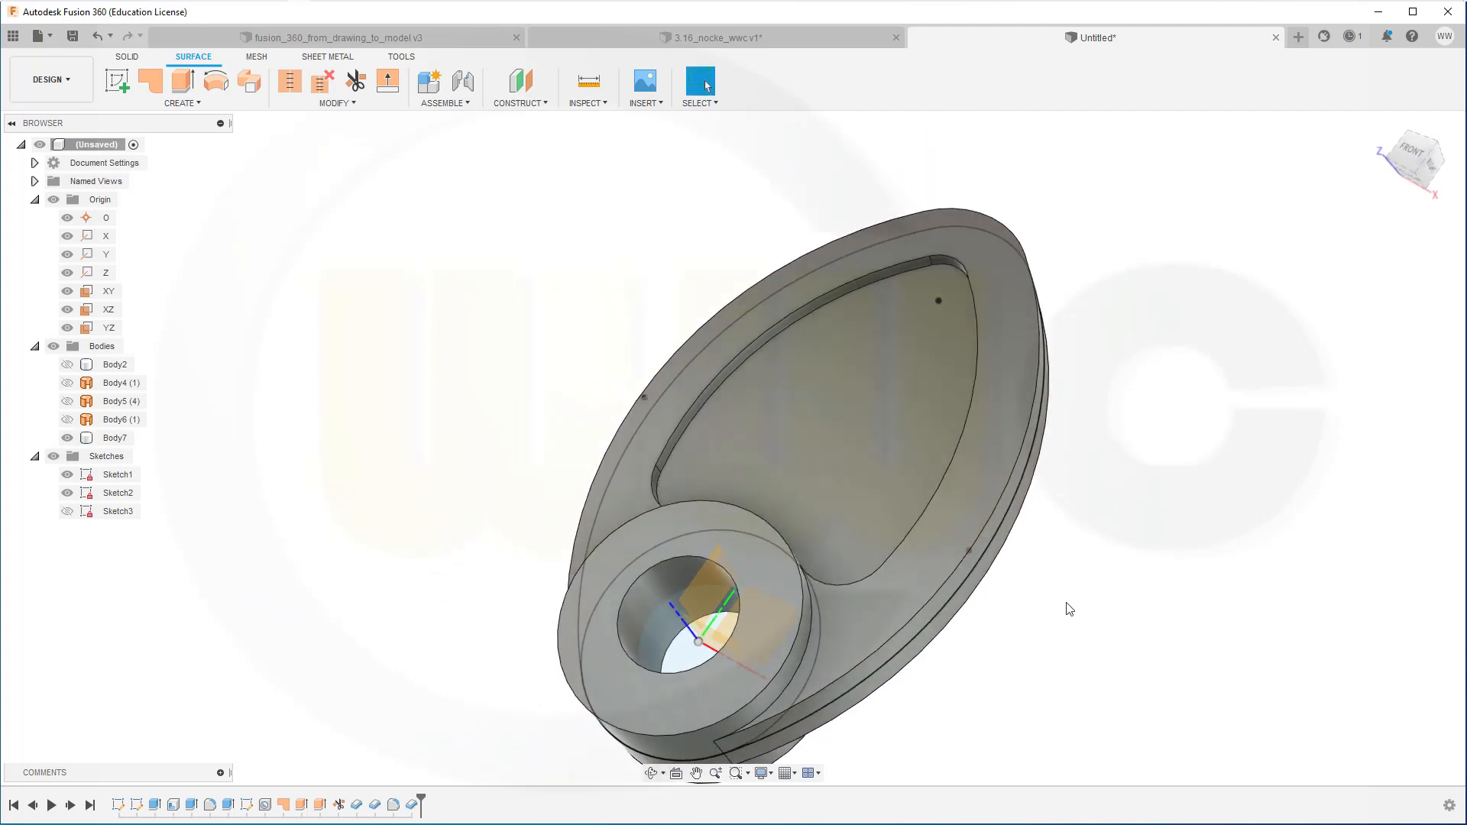